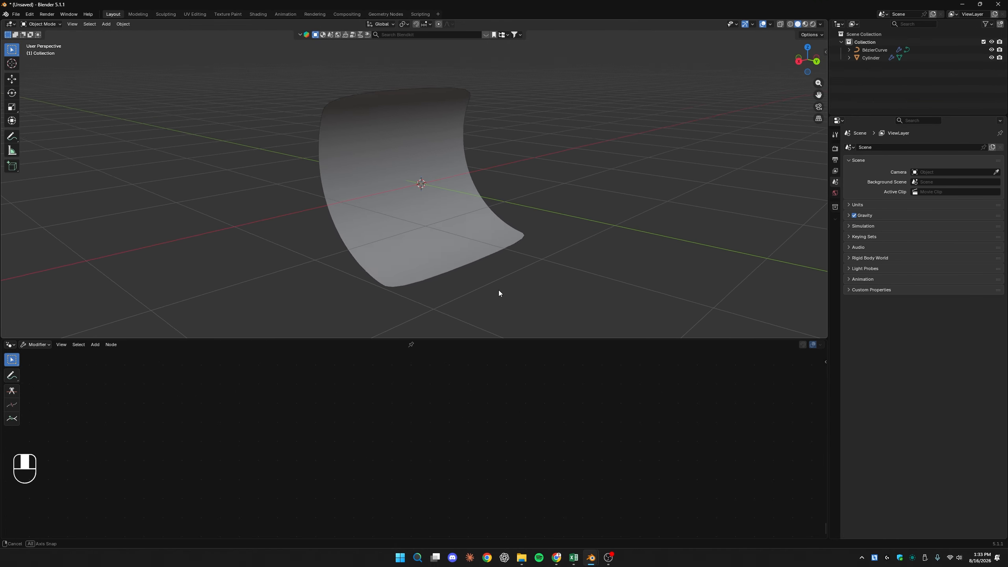
# - Inspect the curved surface's mesh in edit mode and set the lower area to the Geometry Node Editor
pyautogui.moveTo(498, 290); pyautogui.dragTo(492, 288, button='middle')
pyautogui.click(429, 118)
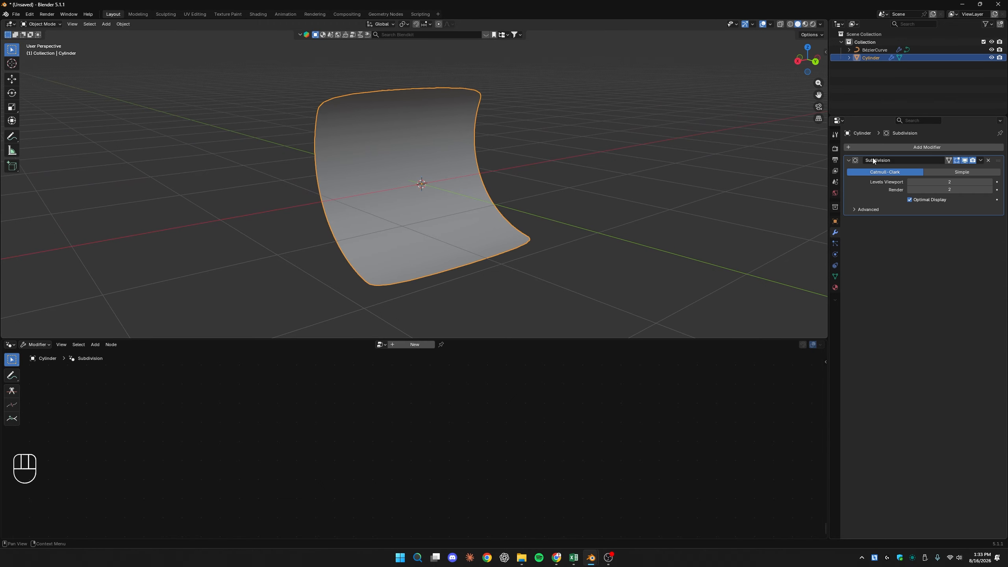
pyautogui.press('Tab')
pyautogui.press('Tab')
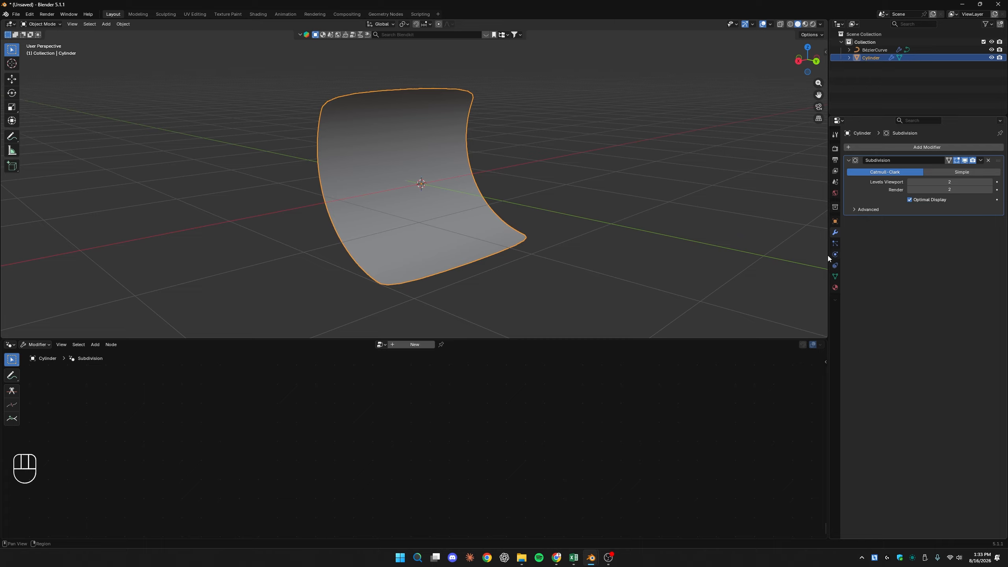
pyautogui.click(12, 344)
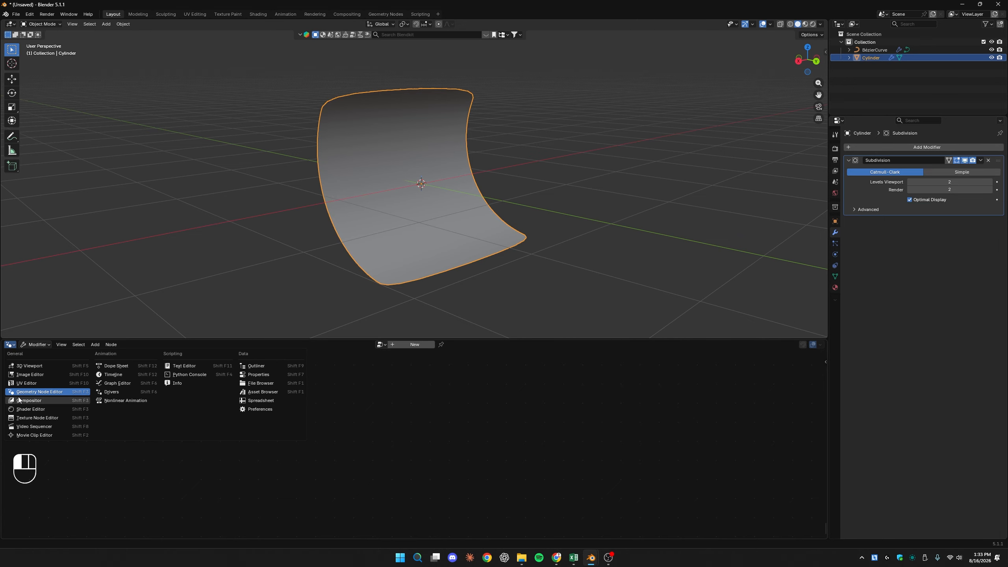
pyautogui.click(34, 393)
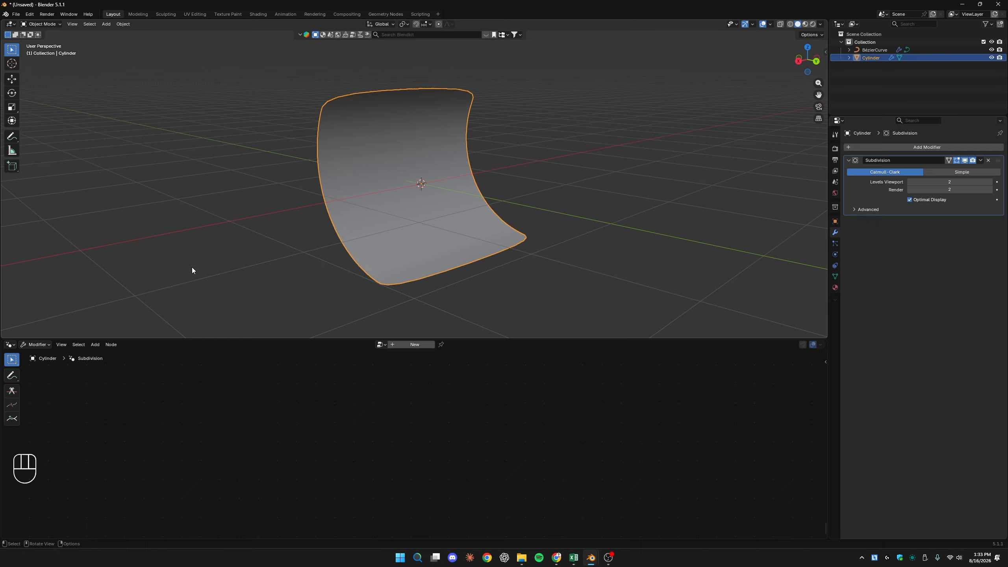
# - Add a Bézier curve object at the 3D cursor with the surface deselected
pyautogui.click(233, 172)
pyautogui.hotkey('shift', 'a')
pyautogui.hotkey('shift', 'a')
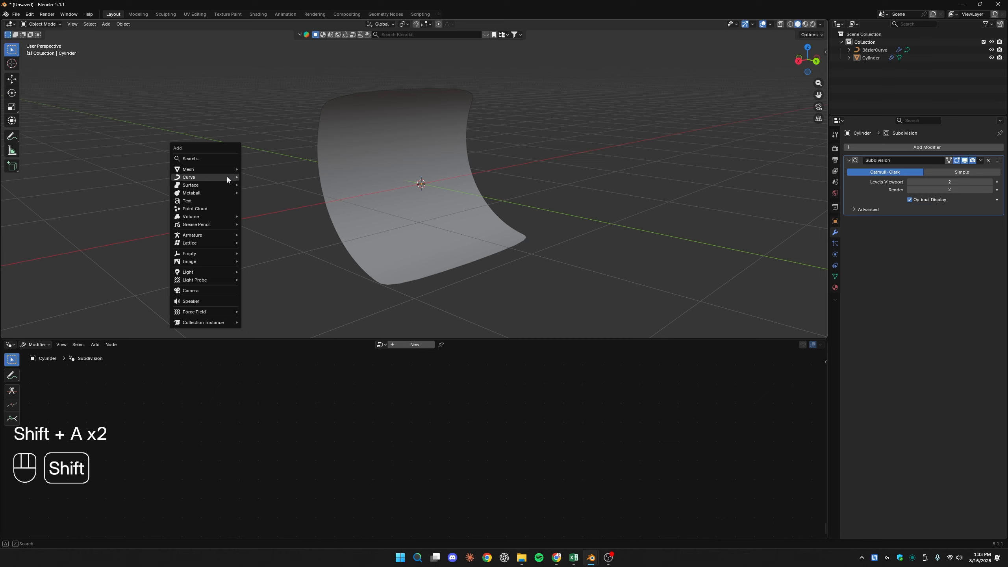
pyautogui.moveTo(207, 179)
pyautogui.click(260, 177)
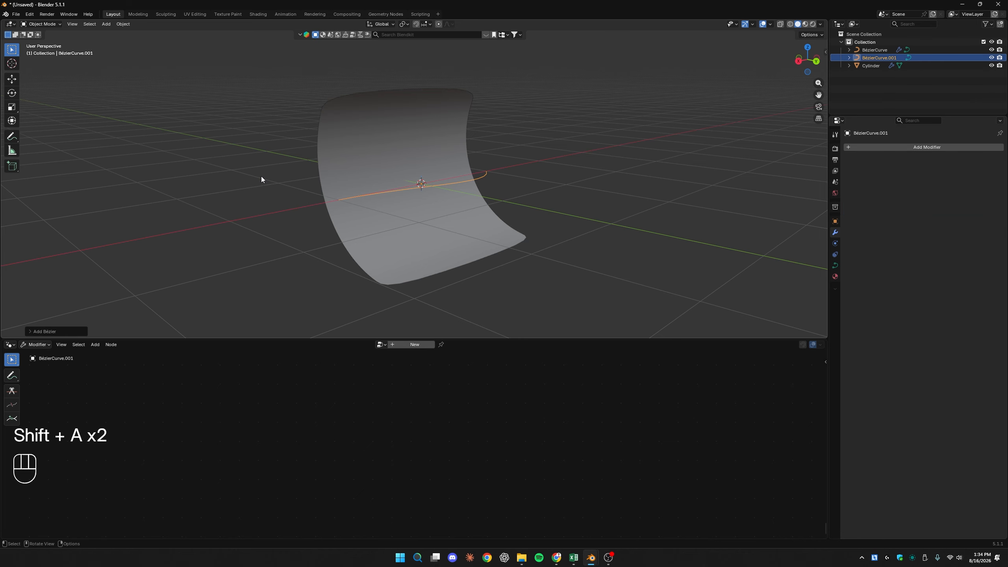
# - Enter edit mode on the added Bézier curve and delete all of its vertices
pyautogui.moveTo(432, 238); pyautogui.dragTo(419, 251, button='middle')
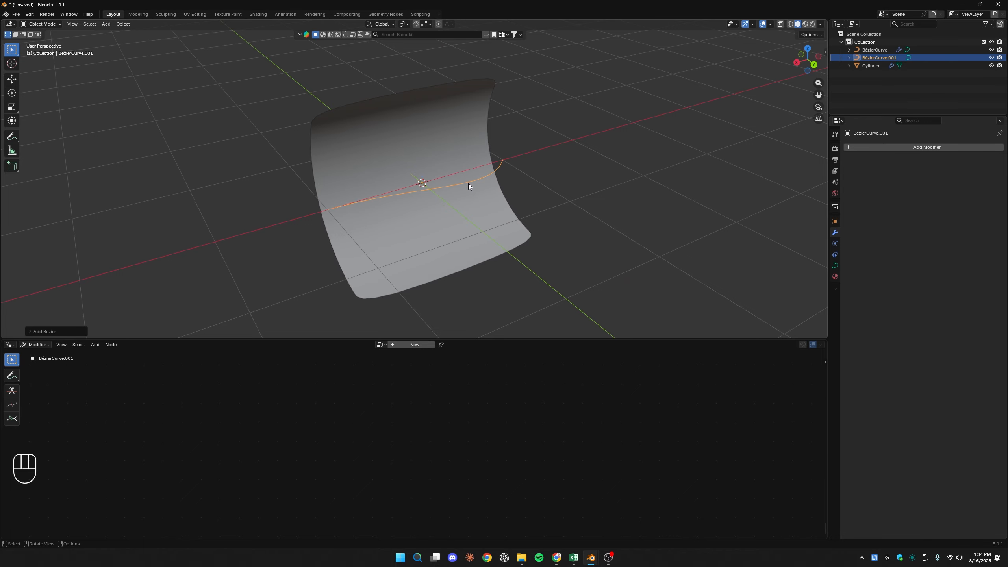
pyautogui.press('Tab')
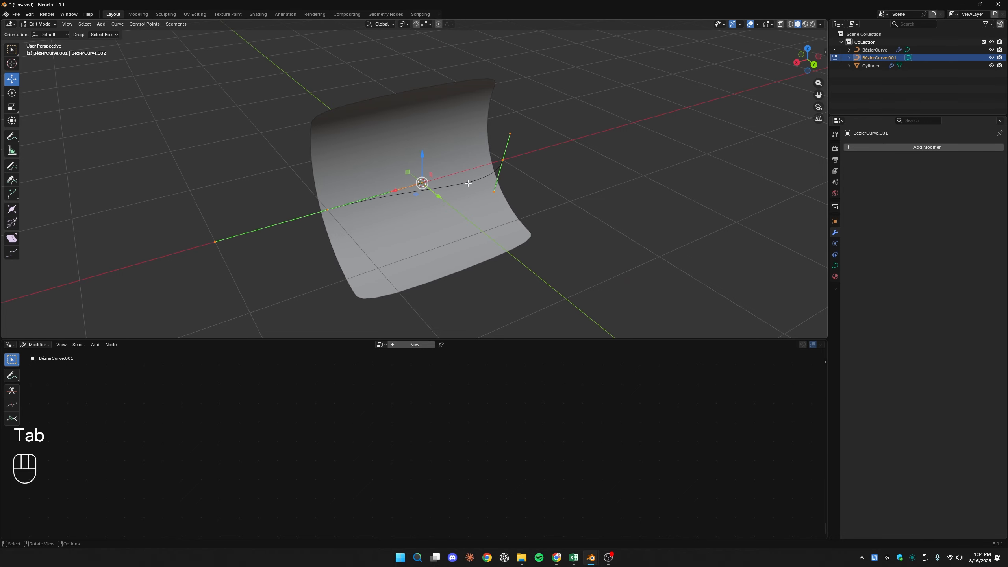
pyautogui.press('a')
pyautogui.press('Delete')
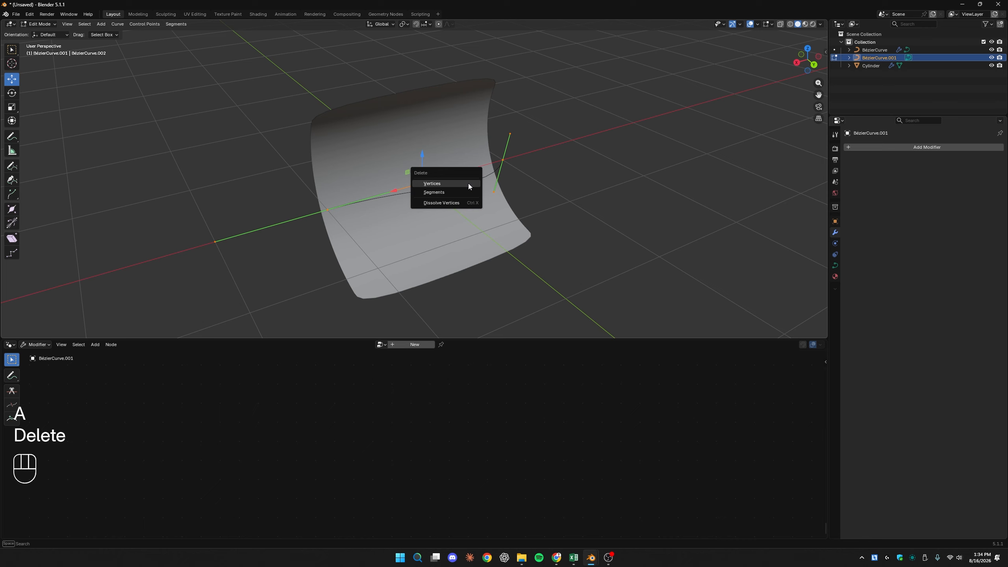
pyautogui.click(468, 183)
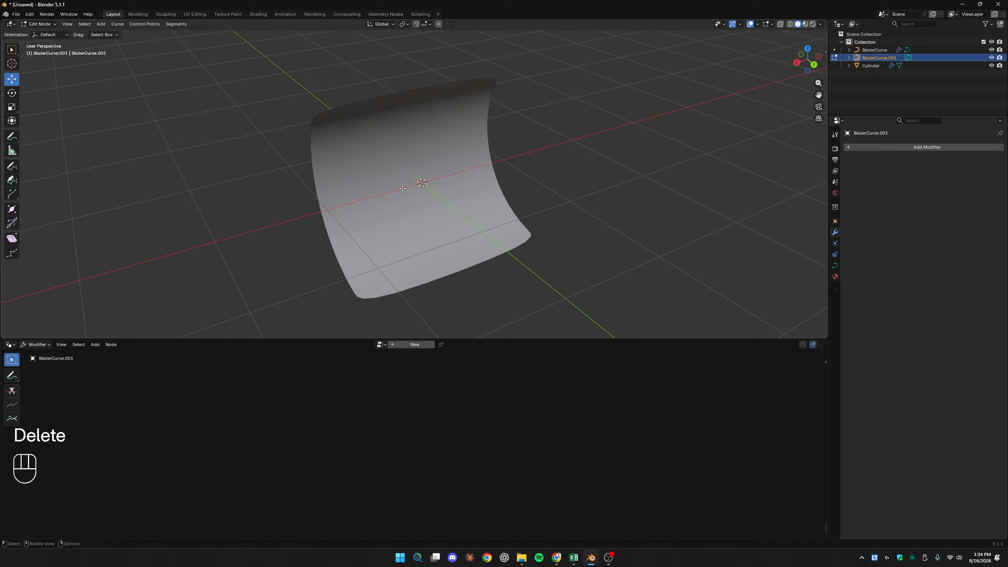
# - With the Draw tool's depth set to Surface, draw a wavy curve down the curved surface from its upper to lower edge
pyautogui.click(14, 170)
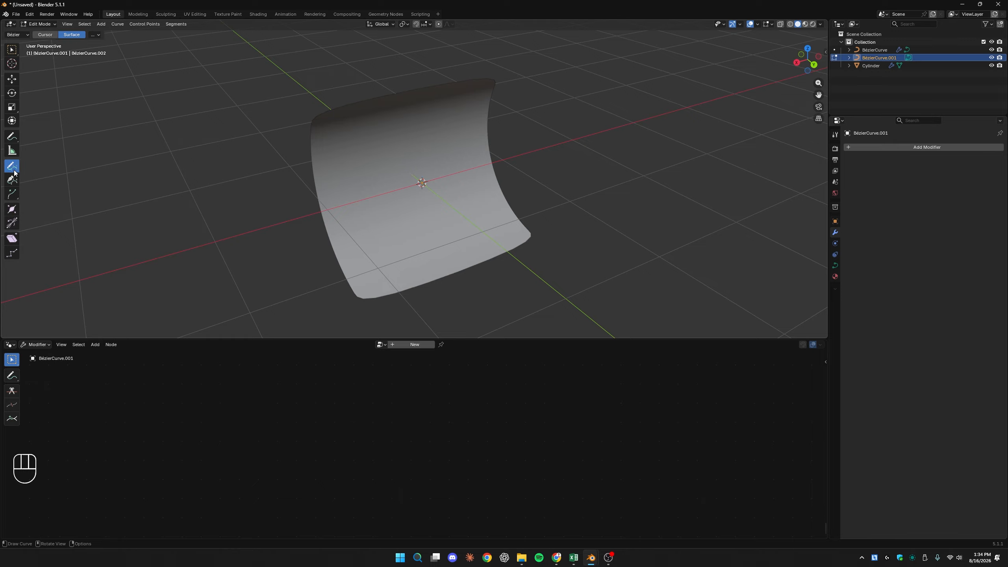
pyautogui.click(66, 36)
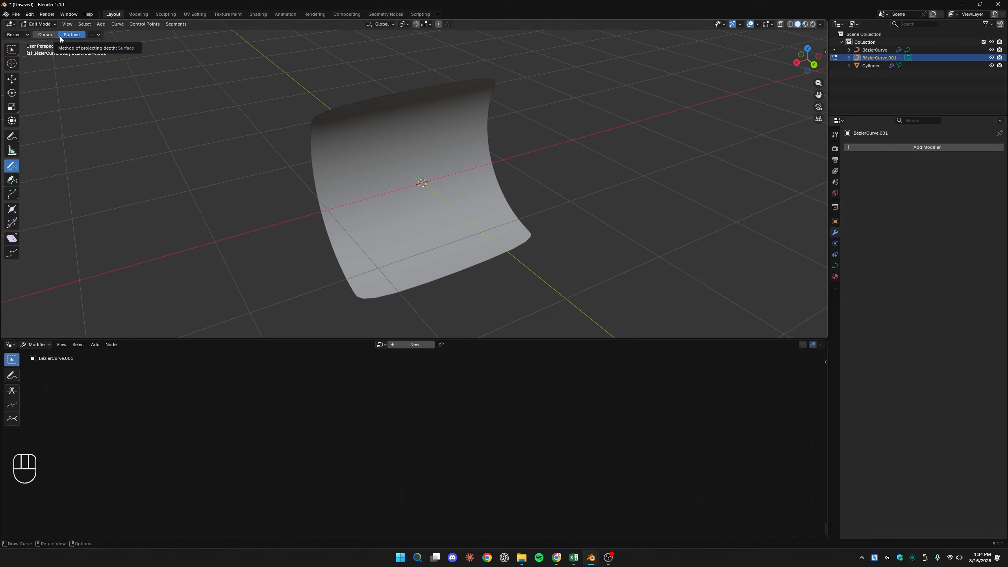
pyautogui.click(64, 37)
pyautogui.click(70, 37)
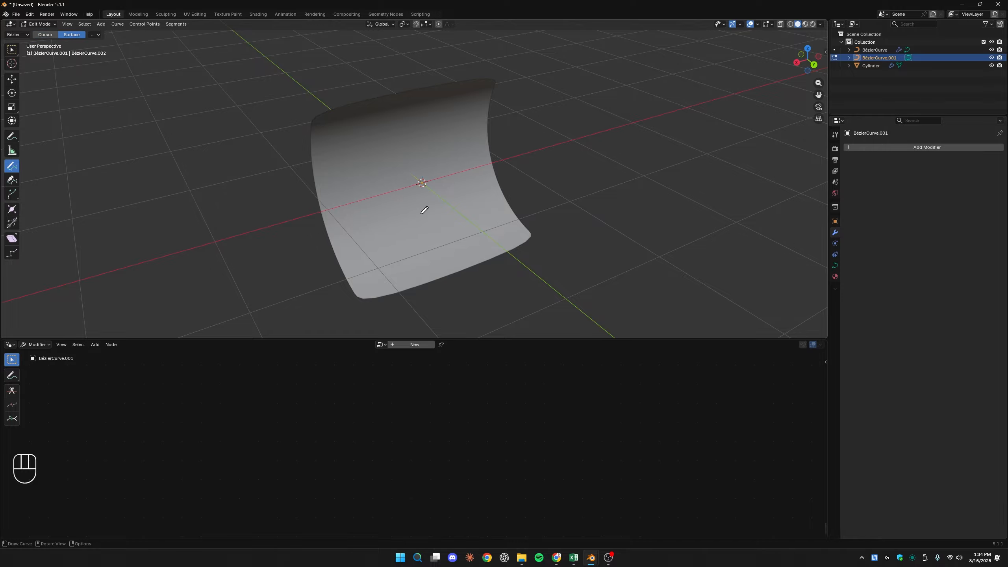
pyautogui.moveTo(424, 210); pyautogui.dragTo(431, 262, button='middle')
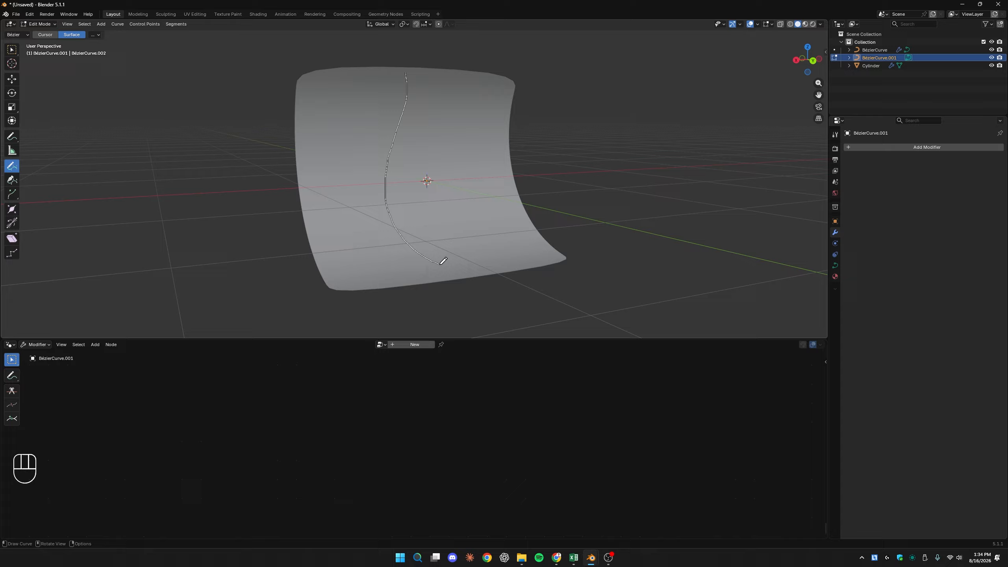
pyautogui.moveTo(528, 286)
pyautogui.mouseDown(button='middle')
pyautogui.moveTo(509, 263)
pyautogui.moveTo(286, 253)
pyautogui.moveTo(266, 225)
pyautogui.moveTo(387, 262)
pyautogui.moveTo(491, 268)
pyautogui.moveTo(502, 252)
pyautogui.moveTo(421, 272)
pyautogui.moveTo(439, 279)
pyautogui.moveTo(421, 271)
pyautogui.moveTo(446, 242)
pyautogui.mouseUp(button='middle')
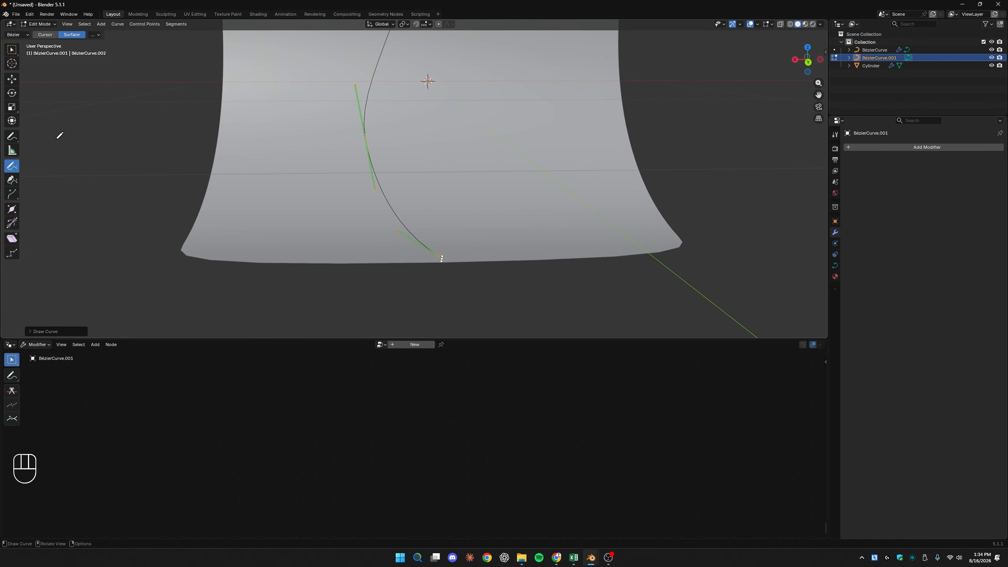
# - Delete the stray control point at the lower end of the drawn curve
pyautogui.click(11, 79)
pyautogui.click(442, 257)
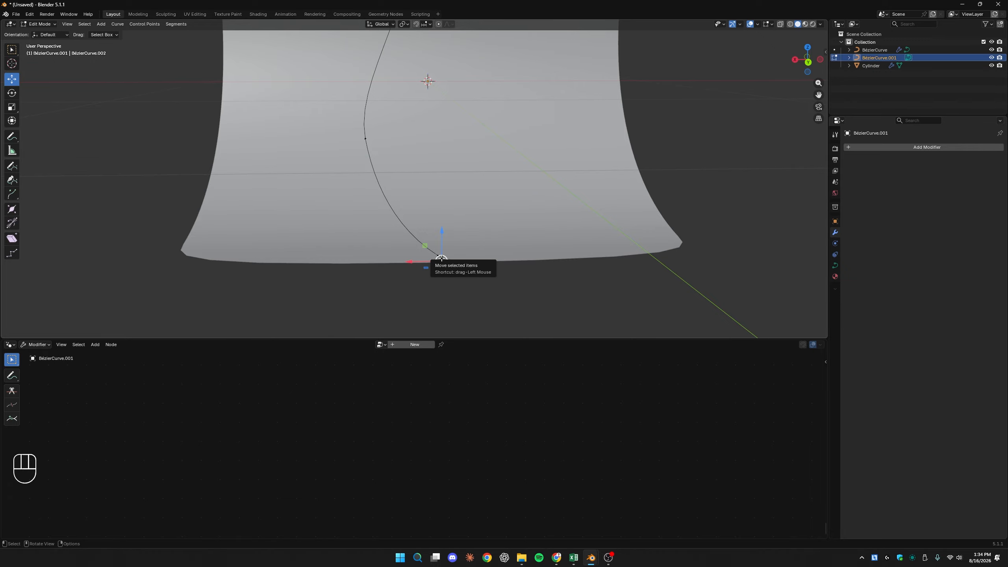
pyautogui.press('Delete')
pyautogui.click(449, 267)
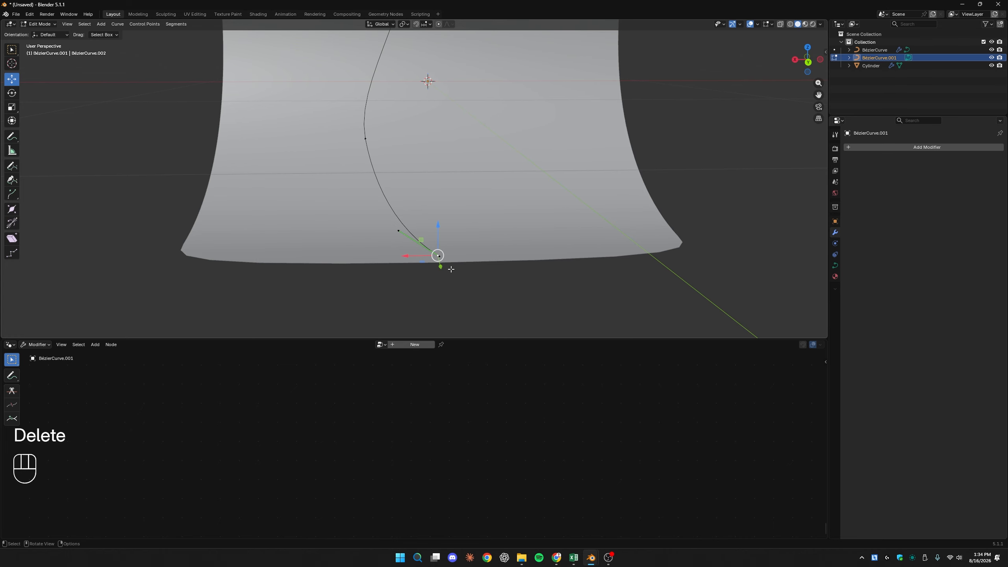
pyautogui.moveTo(451, 270)
pyautogui.mouseDown(button='middle')
pyautogui.moveTo(463, 300)
pyautogui.moveTo(452, 257)
pyautogui.mouseUp(button='middle')
pyautogui.moveTo(431, 250); pyautogui.dragTo(435, 262)
pyautogui.moveTo(515, 293); pyautogui.dragTo(451, 259, button='middle')
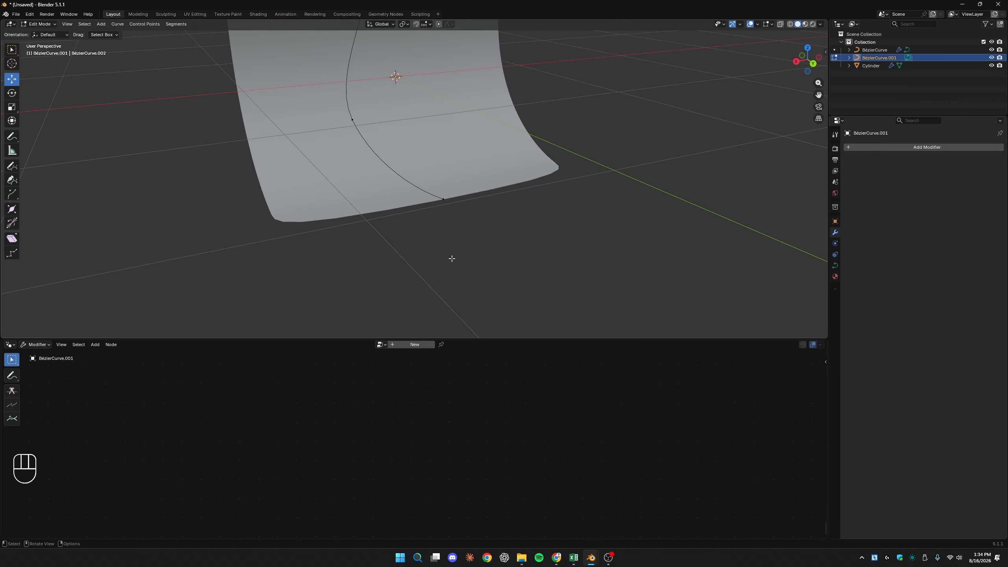
# - Delete the control point at the upper end of the drawn curve and leave edit mode
pyautogui.keyDown('shift'); pyautogui.moveTo(421, 112); pyautogui.dragTo(375, 209, button='middle'); pyautogui.keyUp('shift')
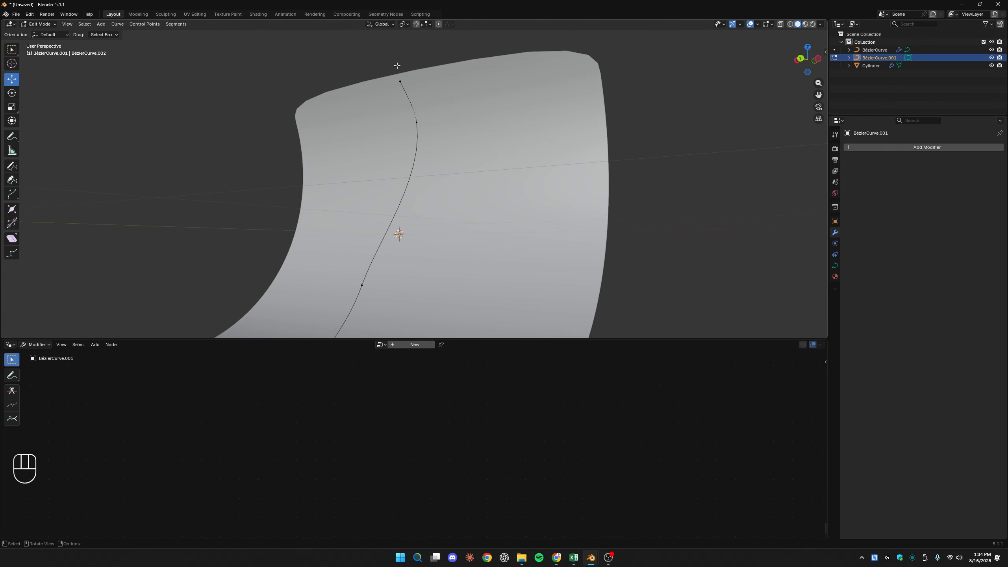
pyautogui.click(398, 83)
pyautogui.moveTo(399, 83); pyautogui.dragTo(430, 257, button='middle')
pyautogui.press('x')
pyautogui.click(433, 178)
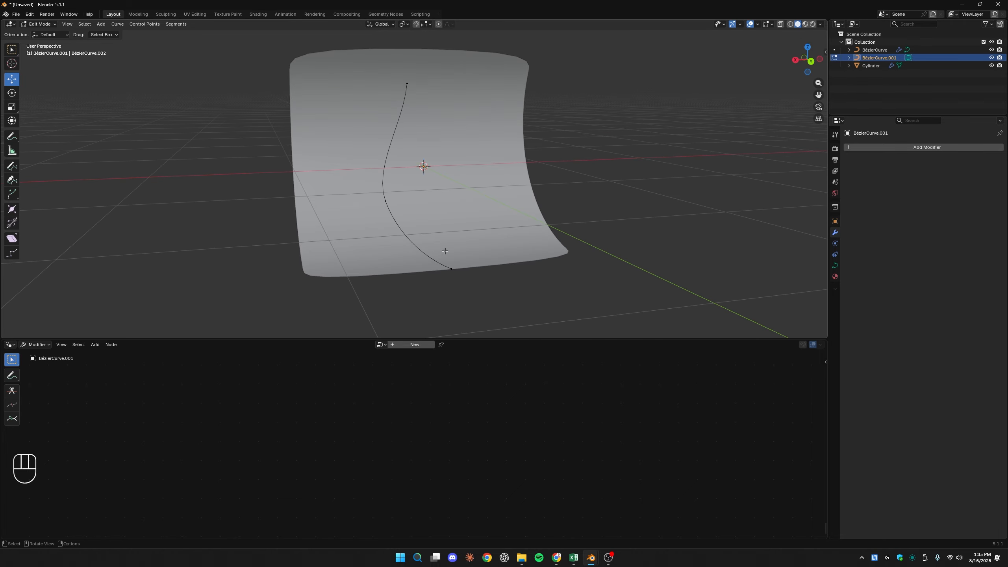
pyautogui.press('Tab')
# - Rename the drawn curve object to "Water Drop"
pyautogui.click(387, 209)
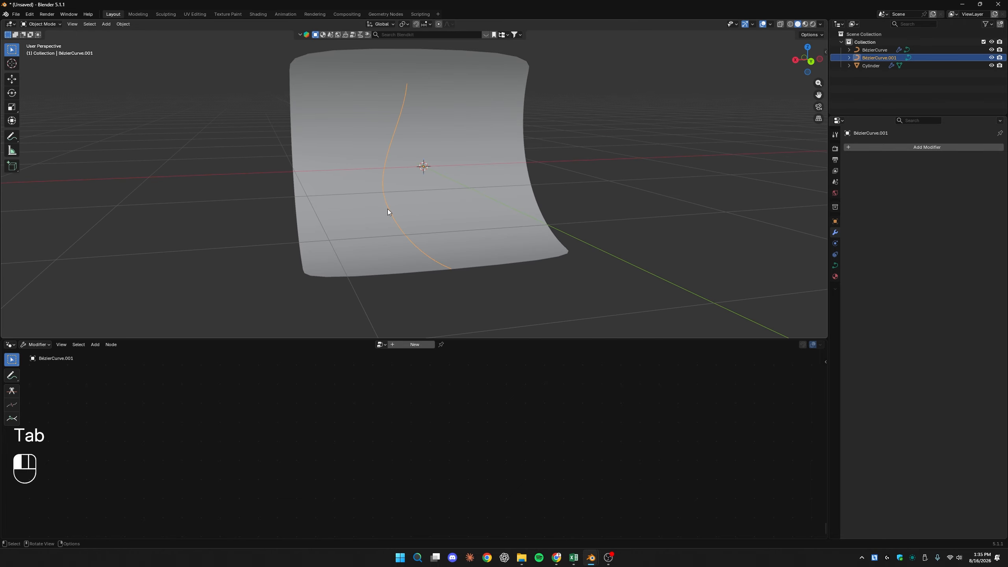
pyautogui.click(388, 208)
pyautogui.press('F2')
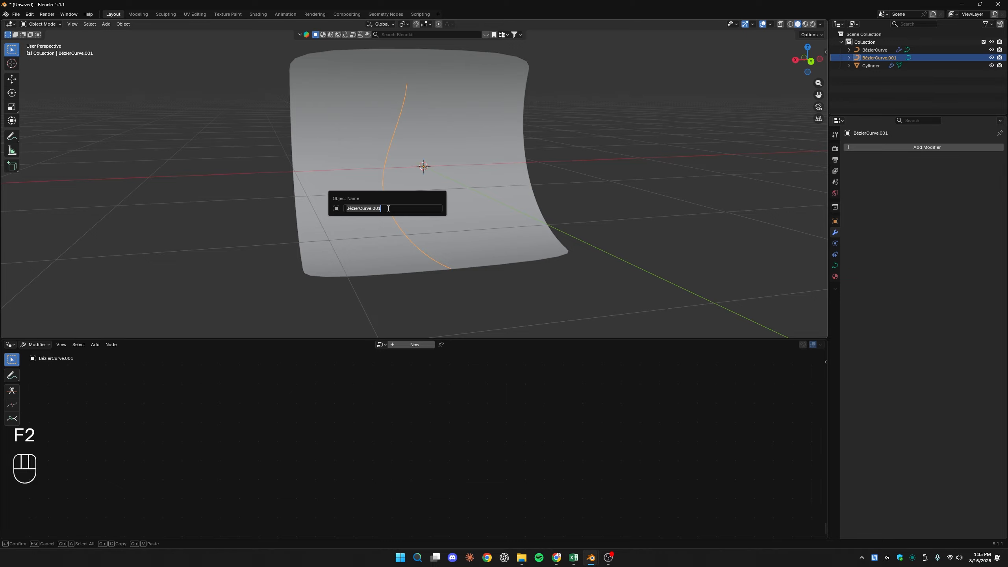
pyautogui.write('Water Drop')
pyautogui.press('Return')
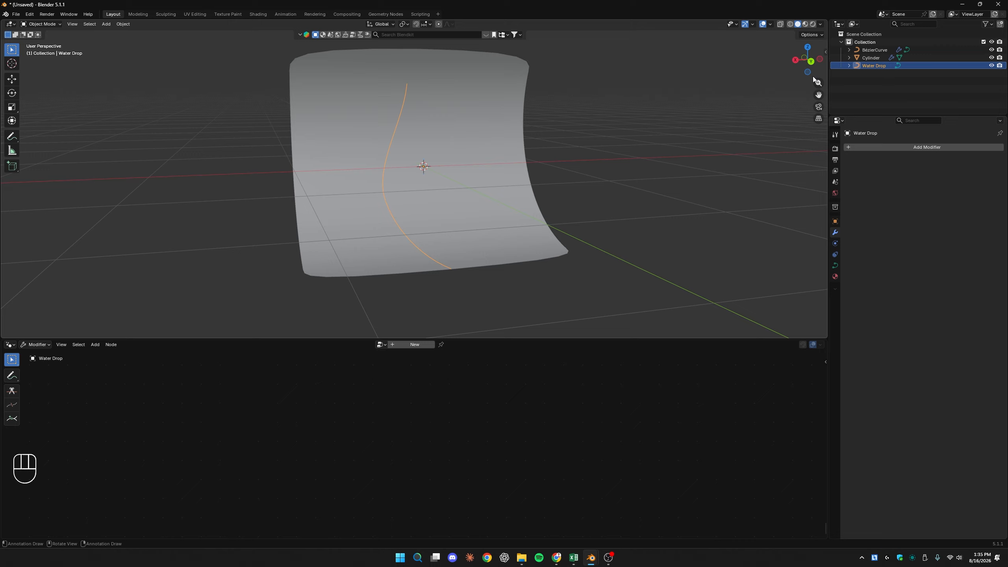
# - Rename the Cylinder object to "Surface"
pyautogui.click(871, 58)
pyautogui.press('F2')
pyautogui.hotkey('shift', 'BackSpace')
pyautogui.write('S')
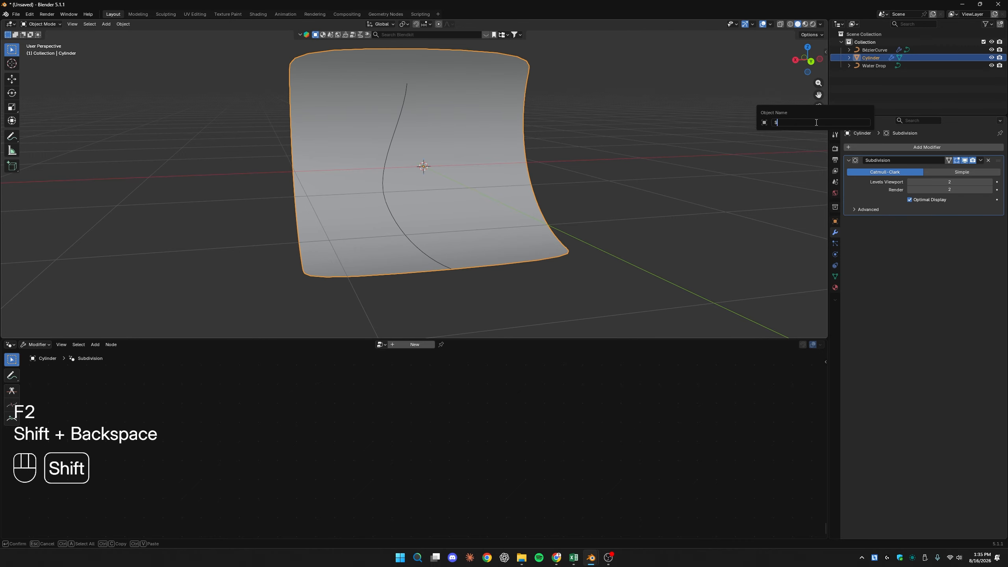
pyautogui.write('urface')
pyautogui.press('Return')
# - Create a new geometry node tree on the Water Drop curve and frame its nodes
pyautogui.click(396, 217)
pyautogui.moveTo(371, 229); pyautogui.dragTo(356, 243, button='middle')
pyautogui.click(9, 344)
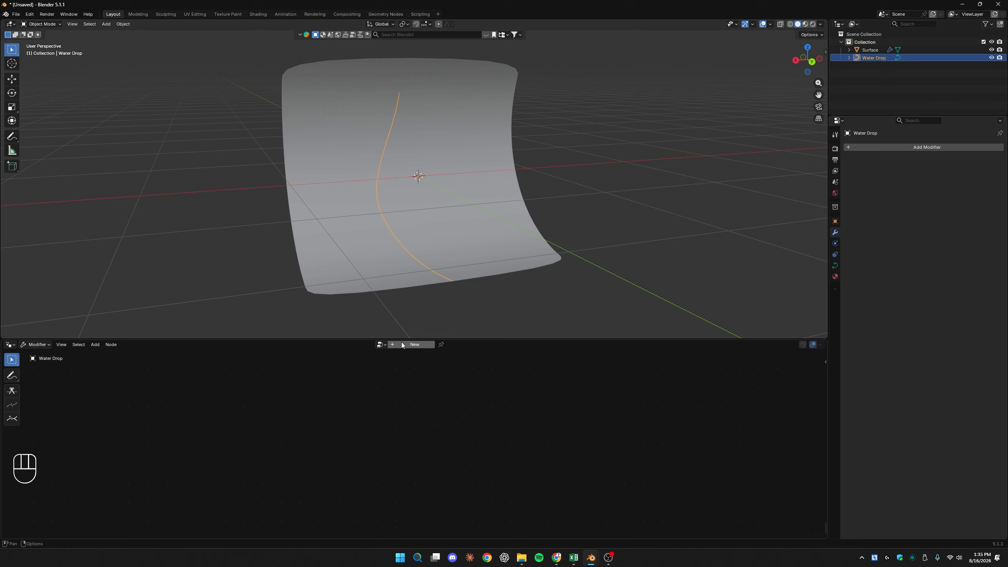
pyautogui.click(414, 343)
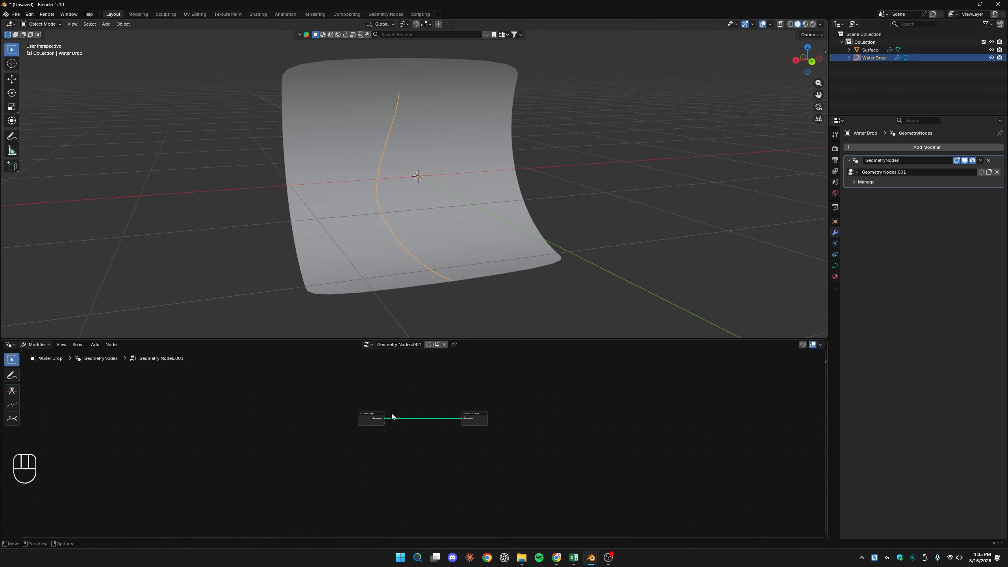
pyautogui.press('Home')
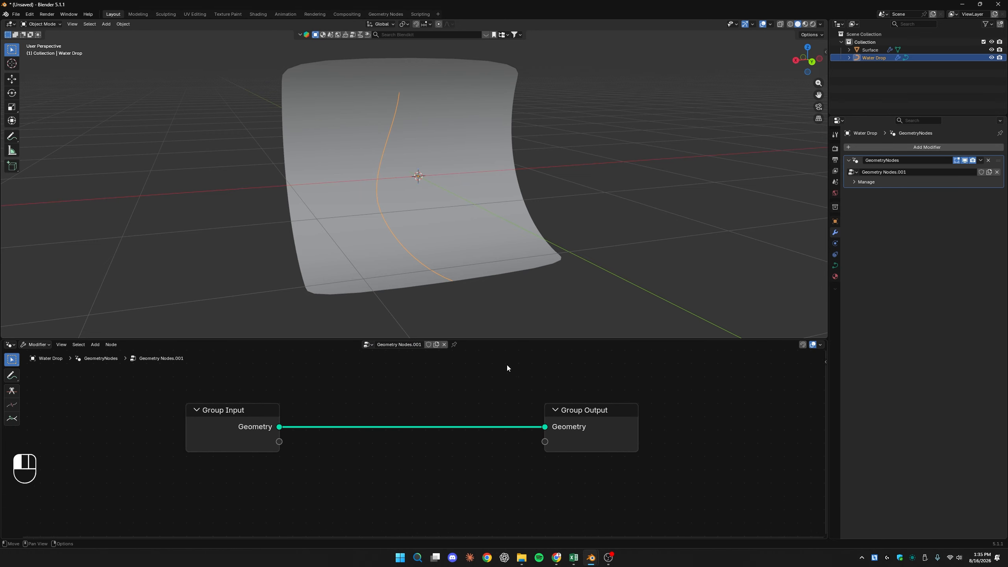
# - Move the Group Output node farther from the Group Input node to make room between them
pyautogui.click(594, 410)
pyautogui.moveTo(569, 406); pyautogui.dragTo(733, 410)
pyautogui.scroll(-4, 397, 431)
pyautogui.moveTo(303, 427); pyautogui.dragTo(254, 421, button='middle')
# - Insert a Curve to Mesh node between Group Input and Group Output, and move Group Output farther away
pyautogui.rightClick(330, 383)
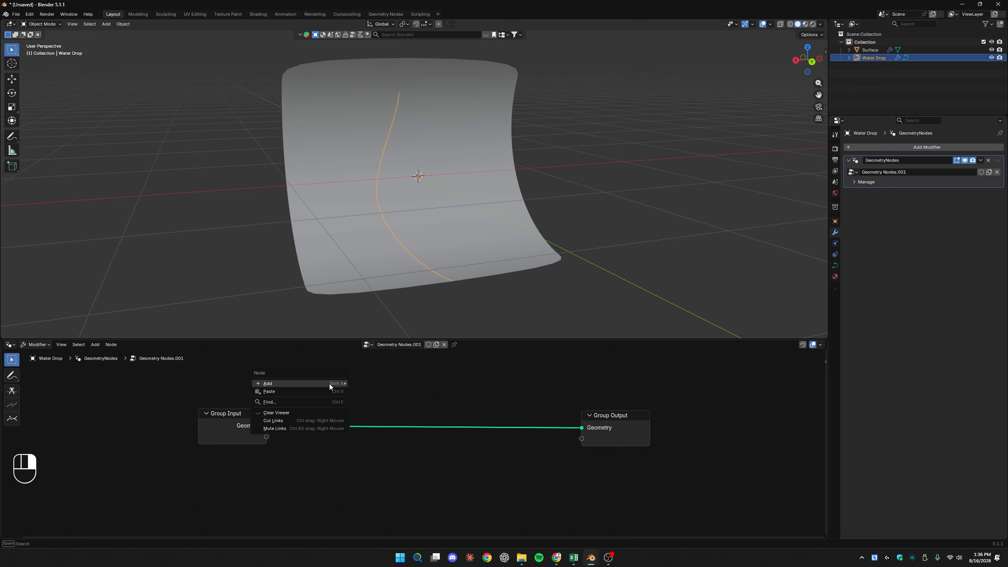
pyautogui.moveTo(334, 384)
pyautogui.moveTo(405, 263)
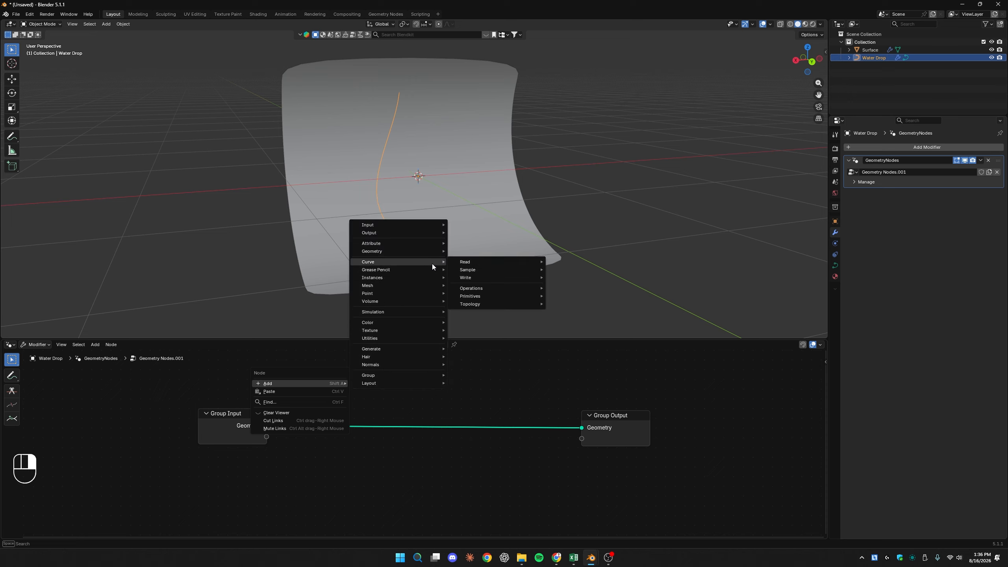
pyautogui.moveTo(494, 287)
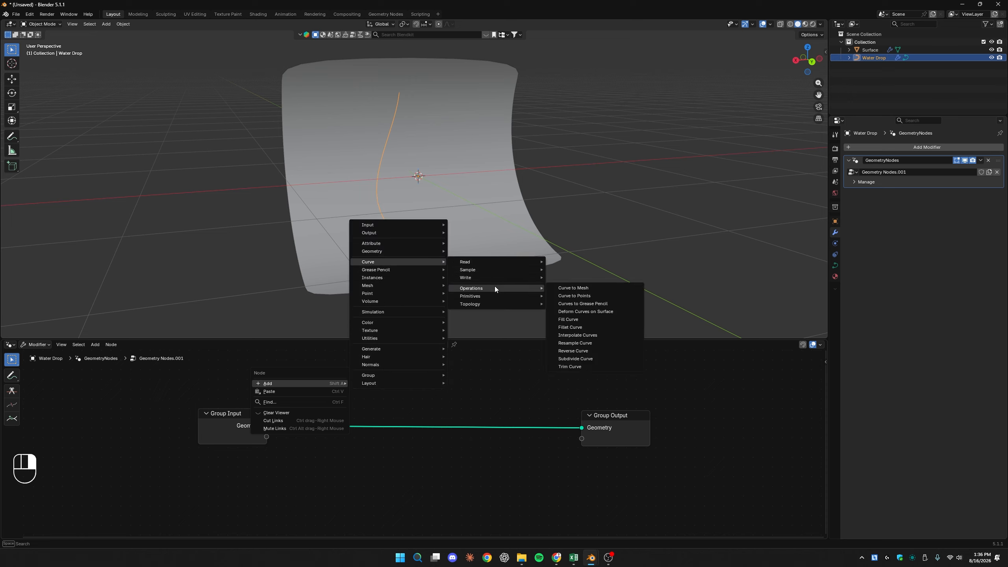
pyautogui.click(597, 290)
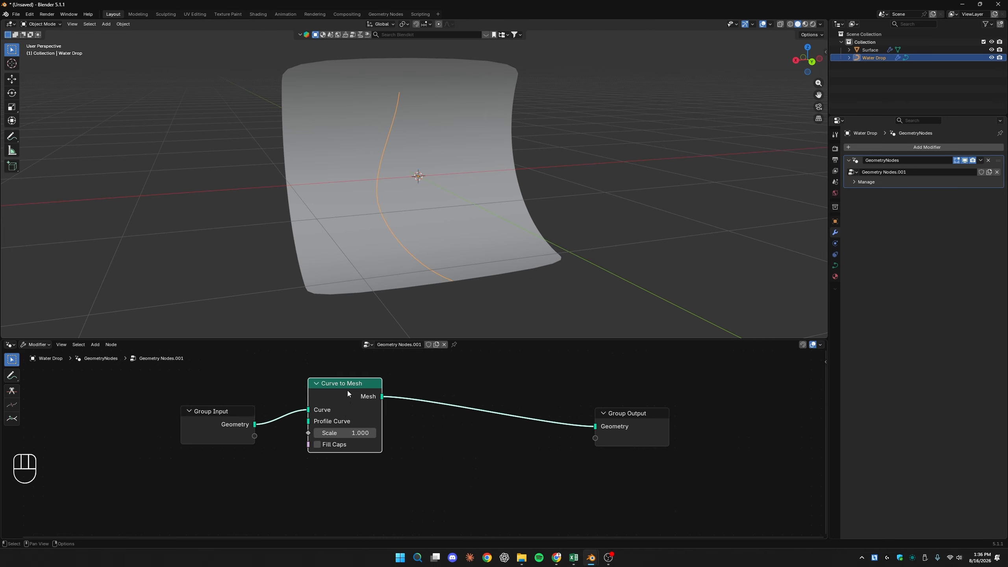
pyautogui.click(358, 391)
pyautogui.scroll(-2, 242, 365)
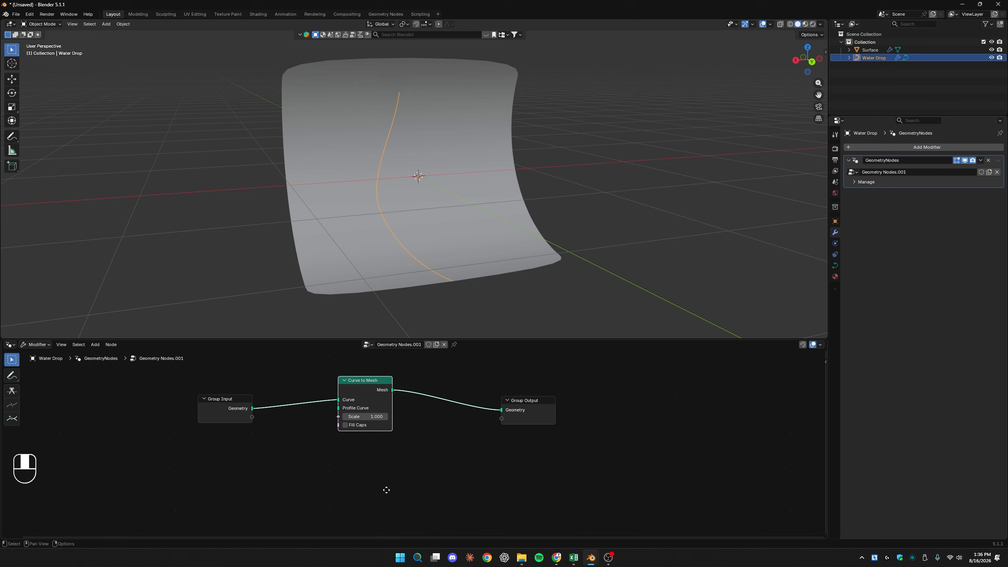
pyautogui.moveTo(543, 403); pyautogui.dragTo(762, 376)
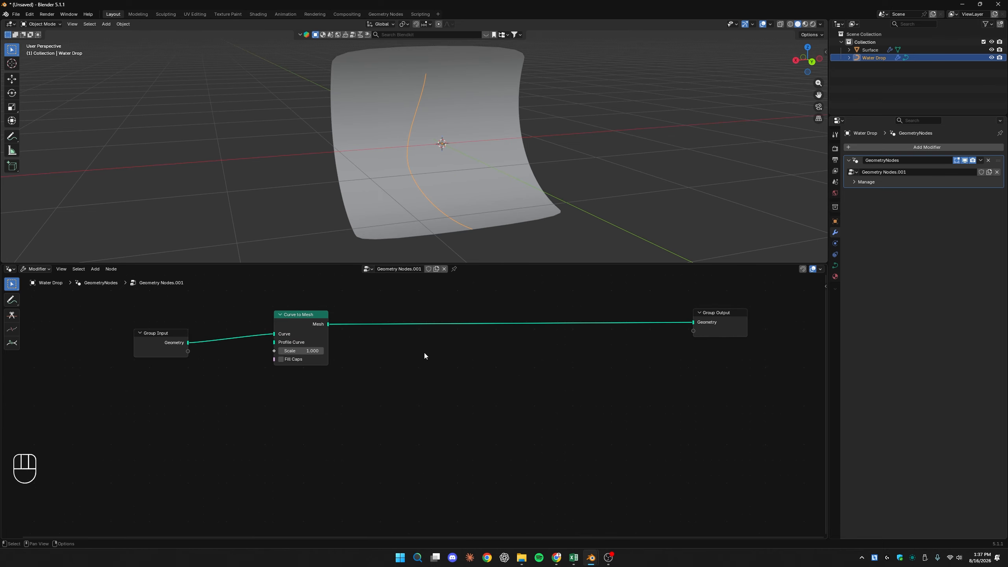
# - Add a Curve Circle node below Curve to Mesh and connect its Curve output to the Profile Curve input
pyautogui.hotkey('shift', 'a')
pyautogui.write('circ')
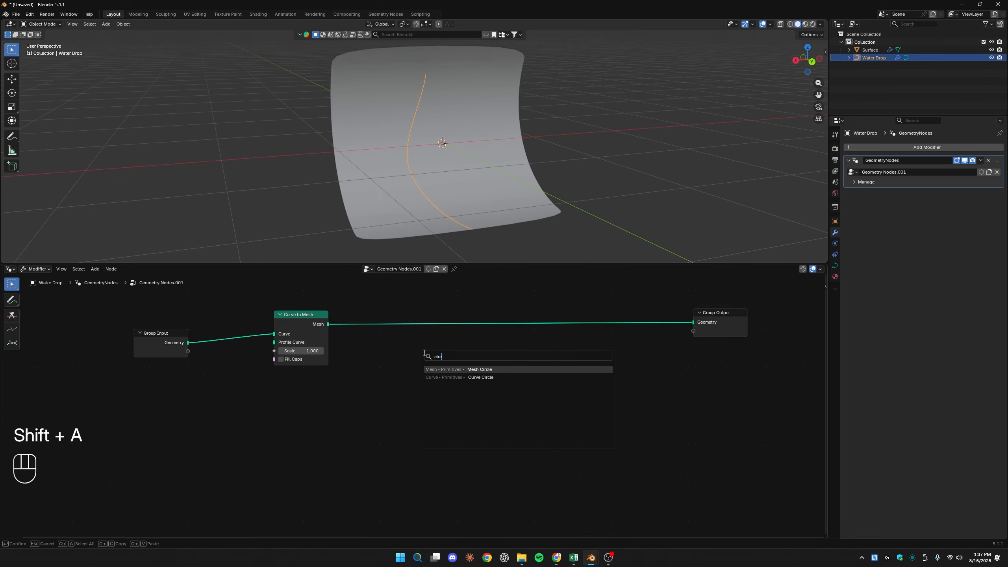
pyautogui.write('l')
pyautogui.press('Down')
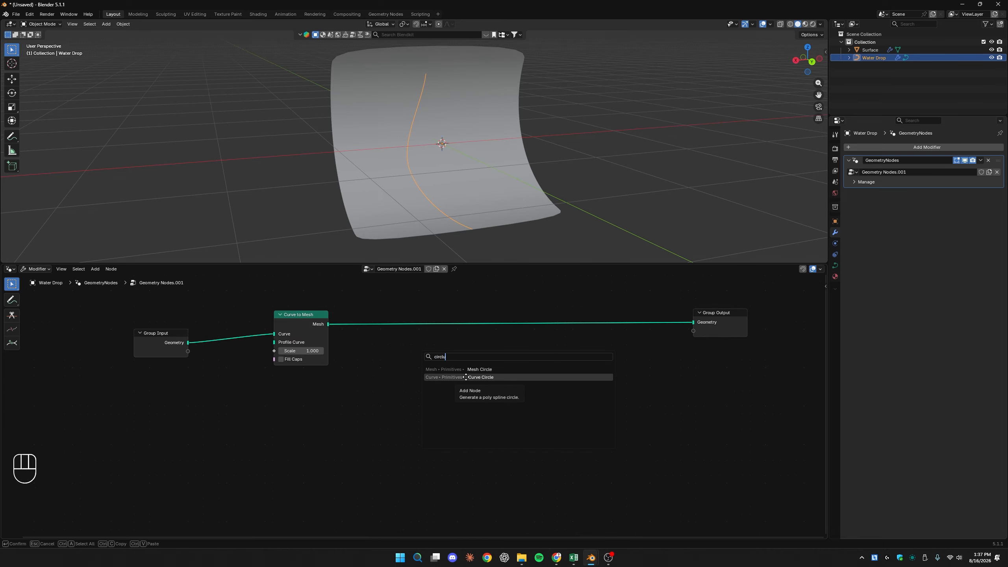
pyautogui.press('Return')
pyautogui.click(273, 377)
pyautogui.moveTo(289, 383); pyautogui.dragTo(274, 342)
# - Set the Curve Circle radius to 0.03 m and enable Fill Caps on the Curve to Mesh node
pyautogui.moveTo(496, 128)
pyautogui.mouseDown(button='middle')
pyautogui.moveTo(470, 137)
pyautogui.moveTo(495, 137)
pyautogui.mouseUp(button='middle')
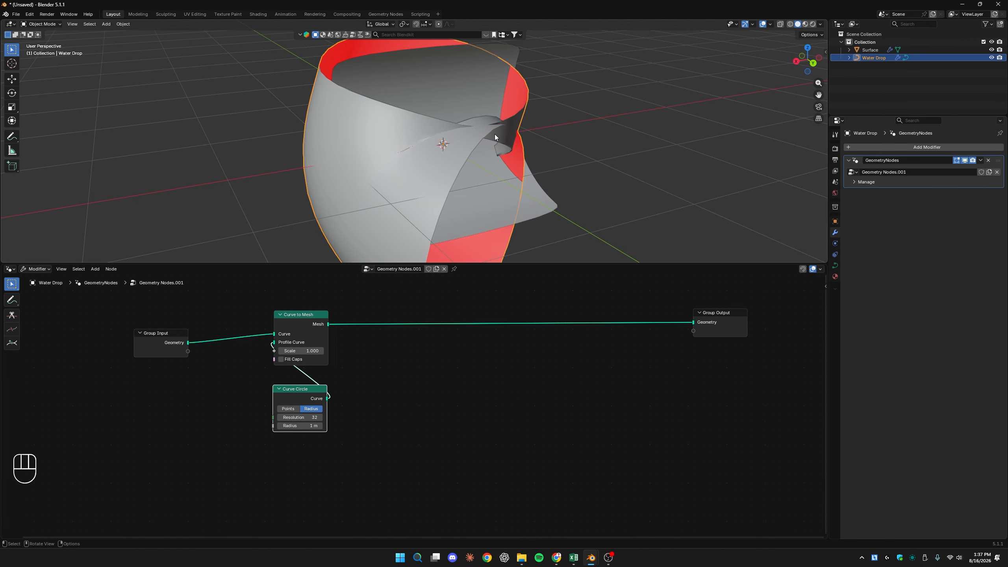
pyautogui.click(293, 426)
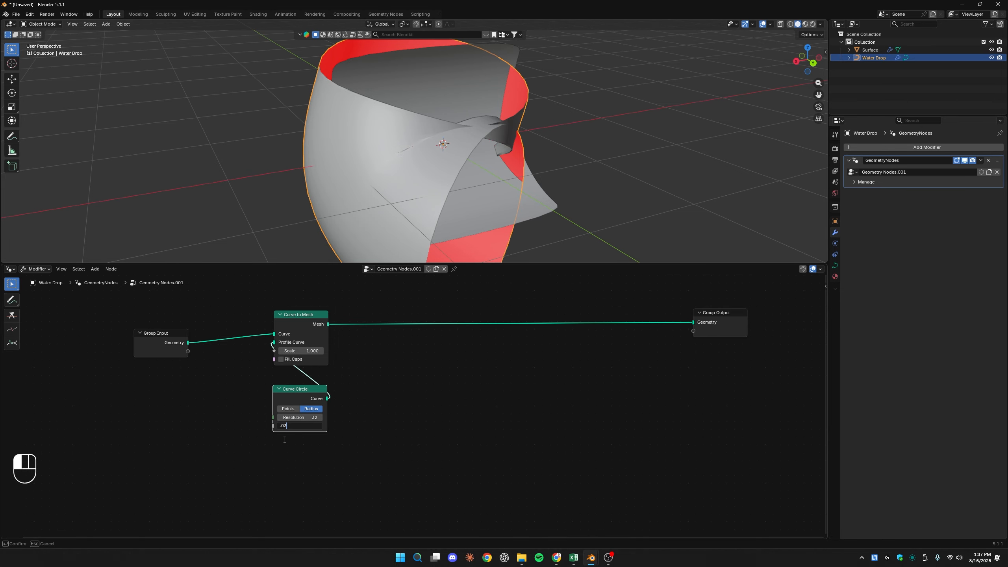
pyautogui.press('Return')
pyautogui.moveTo(409, 239); pyautogui.dragTo(450, 149, button='middle')
pyautogui.click(280, 360)
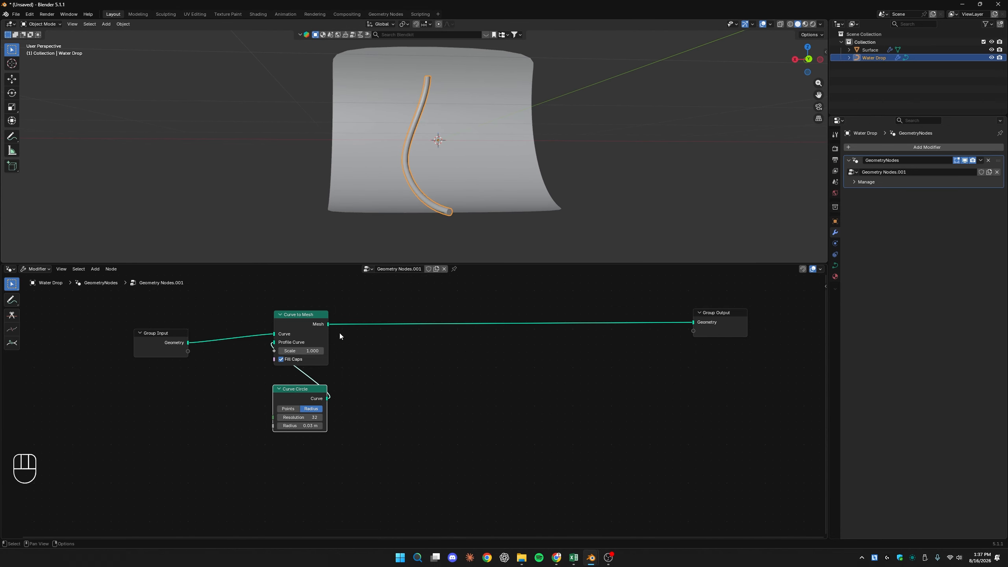
# - Set the Curve Circle radius to 0.04 m and deselect the Water Drop object
pyautogui.click(302, 425)
pyautogui.write('0.04')
pyautogui.press('Return')
pyautogui.click(567, 151)
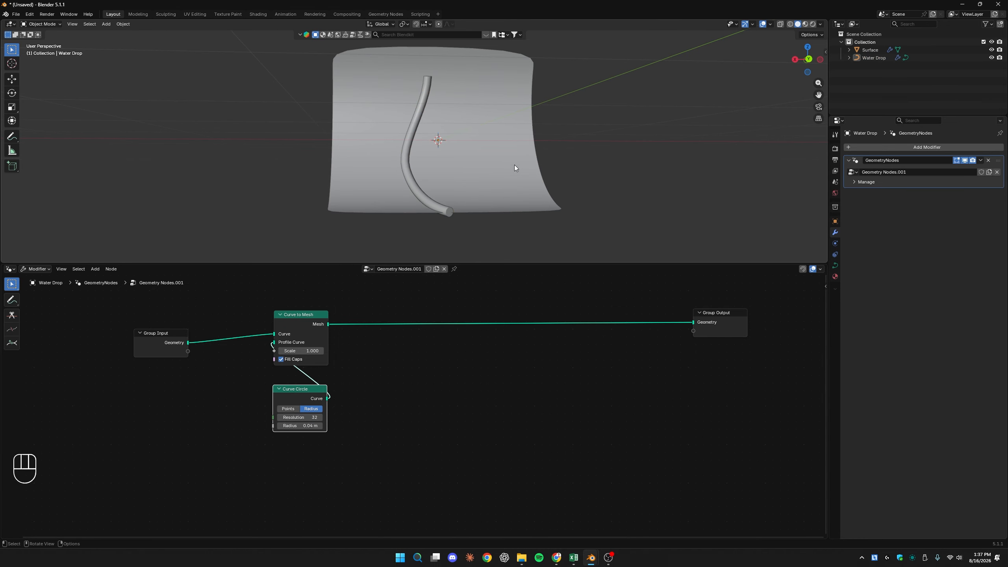
# - Try to move the lower end point of the Water Drop curve in Edit Mode and undo the move
pyautogui.moveTo(514, 165); pyautogui.dragTo(441, 204, button='middle')
pyautogui.click(420, 176)
pyautogui.press('Tab')
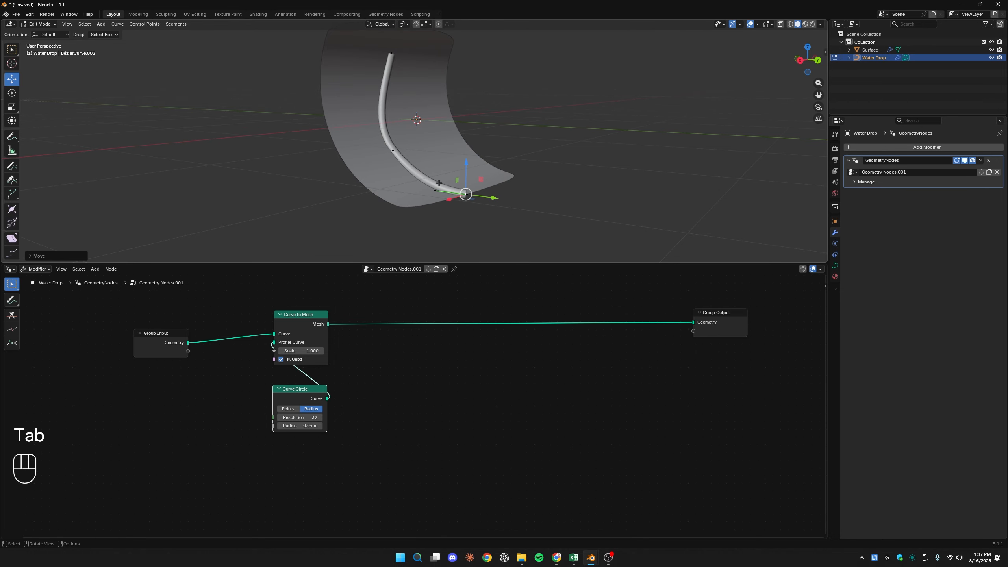
pyautogui.hotkey('ctrl', 'z')
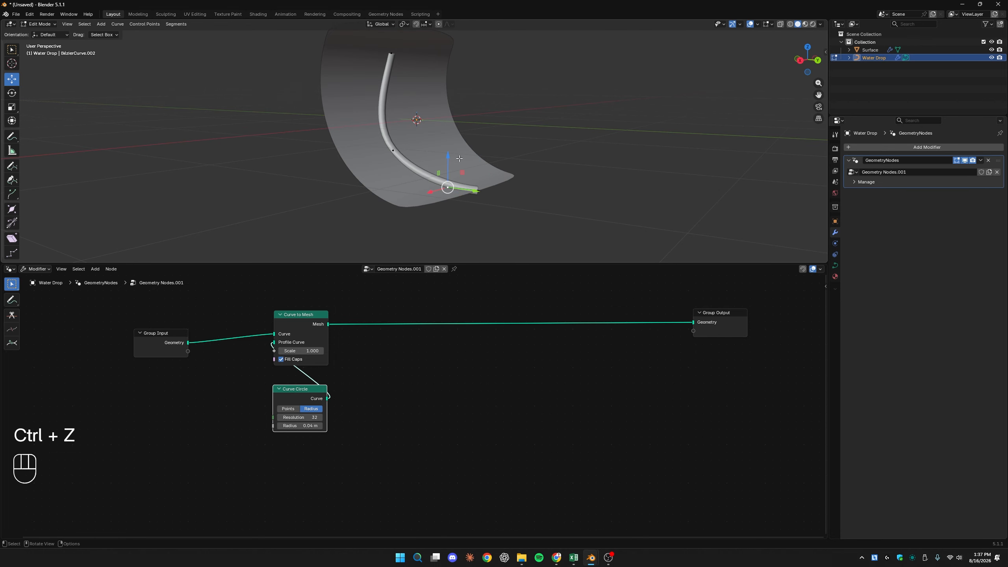
pyautogui.moveTo(521, 155); pyautogui.dragTo(533, 188, button='middle')
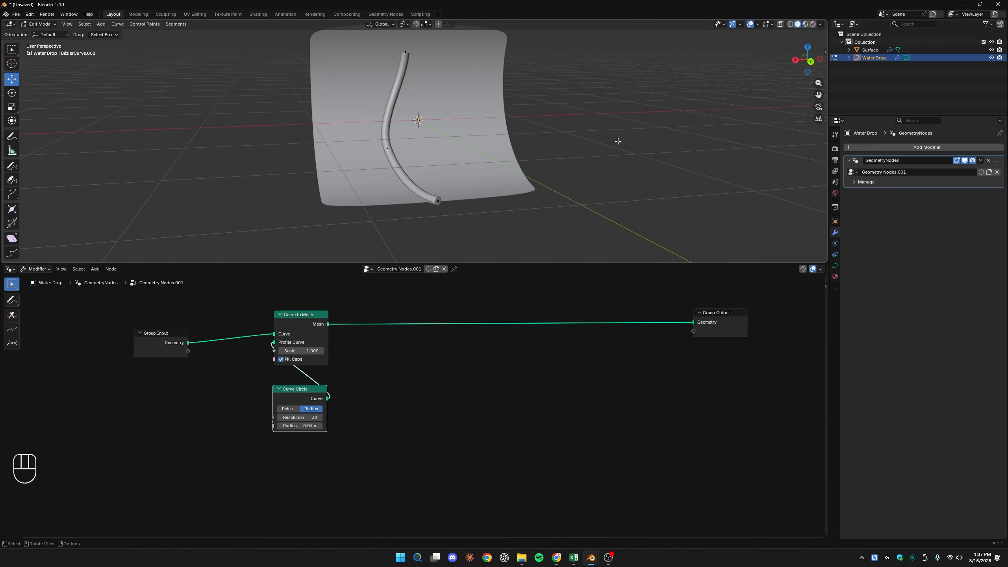
pyautogui.press('Tab')
# - Deselect the Water Drop object and move the Group Input node farther from Curve to Mesh to make room
pyautogui.scroll(2, 534, 187)
pyautogui.keyDown('shift'); pyautogui.moveTo(515, 185); pyautogui.dragTo(482, 223, button='middle'); pyautogui.keyUp('shift')
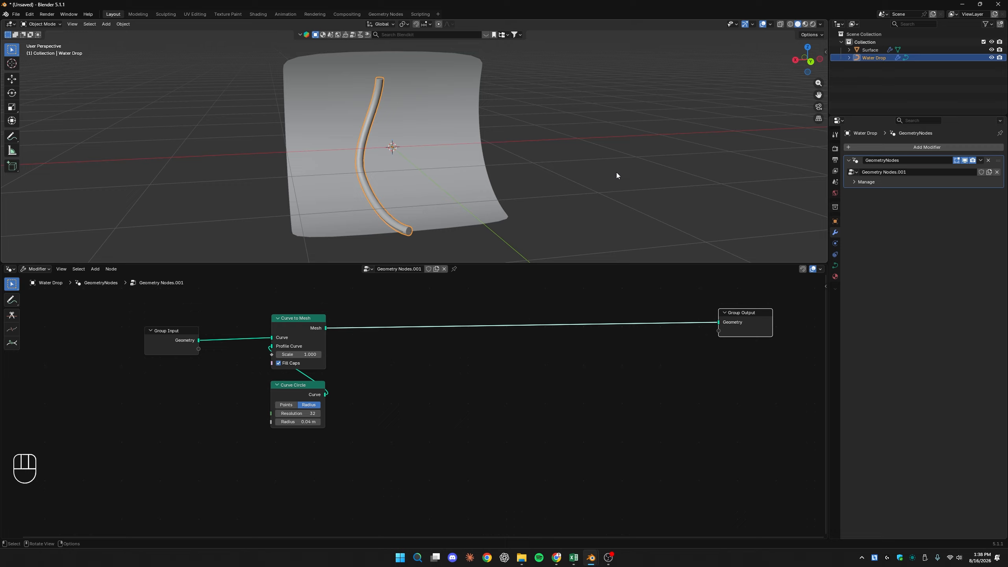
pyautogui.click(616, 172)
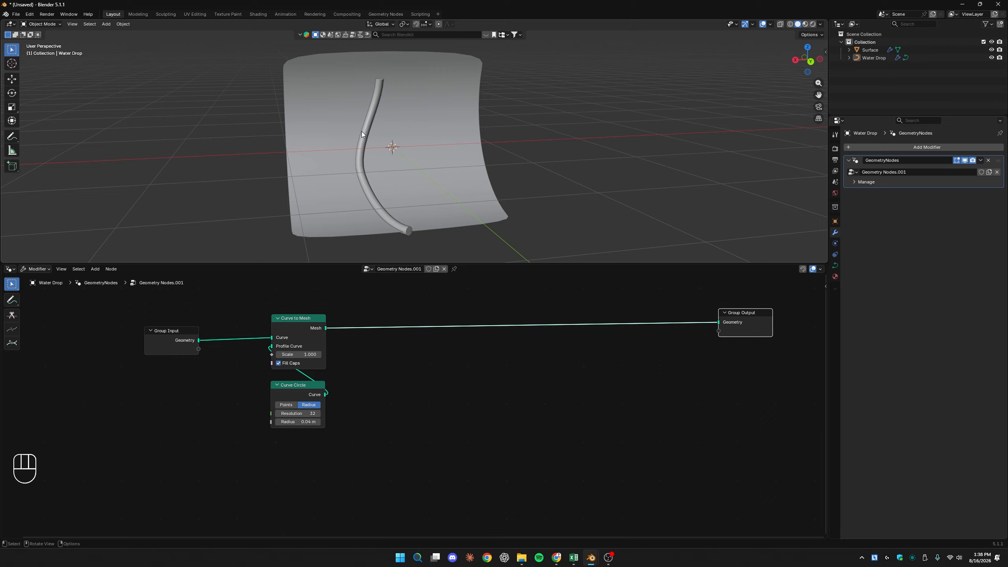
pyautogui.moveTo(362, 355); pyautogui.dragTo(498, 360, button='middle')
pyautogui.moveTo(314, 336); pyautogui.dragTo(196, 330)
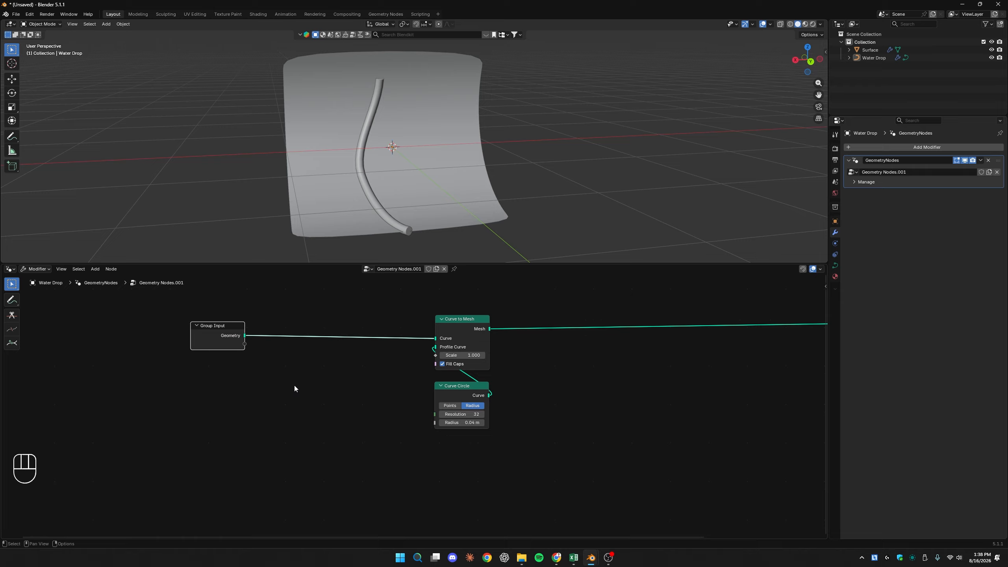
# - Add a Spline Parameter node, connect its Factor output to Curve to Mesh's Scale, and place it closer to that node
pyautogui.hotkey('shift', 'a')
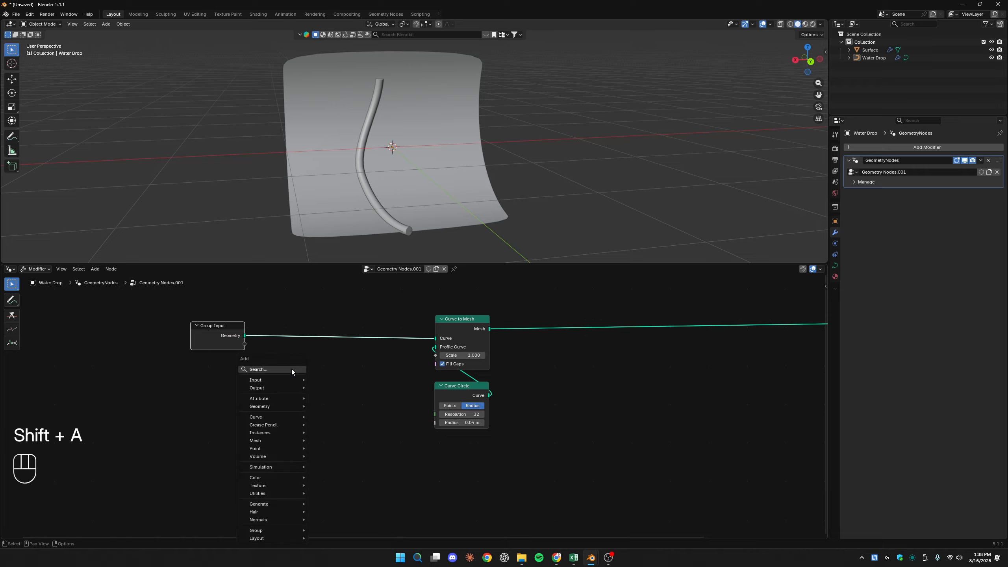
pyautogui.write('spl')
pyautogui.press('Return')
pyautogui.click(297, 383)
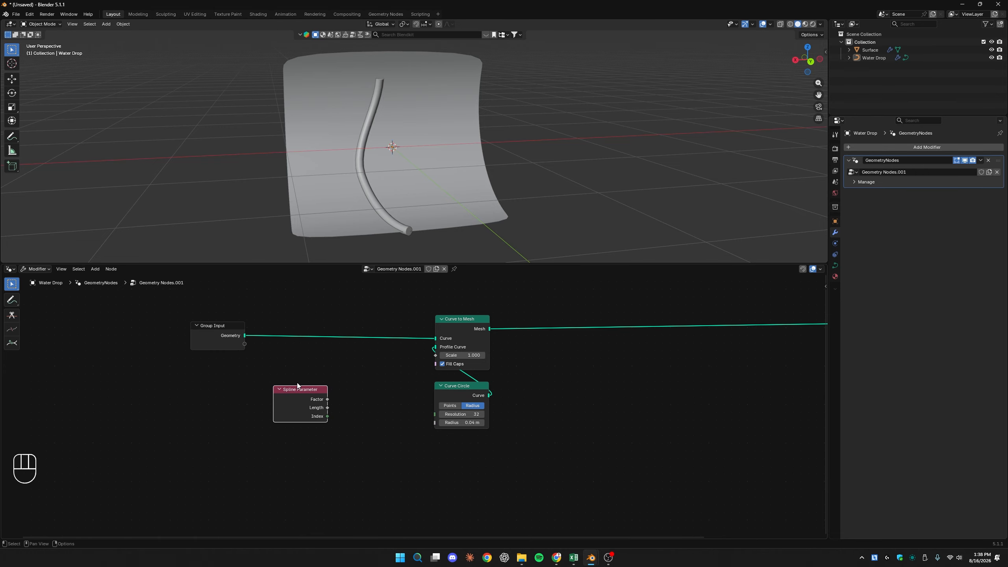
pyautogui.moveTo(298, 385); pyautogui.dragTo(434, 357)
pyautogui.moveTo(332, 395); pyautogui.dragTo(378, 397)
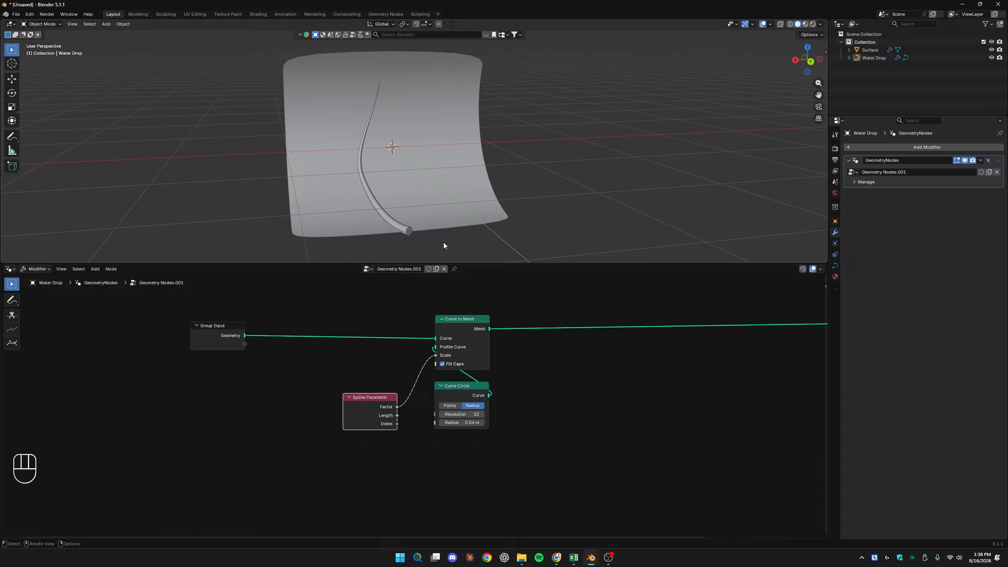
pyautogui.moveTo(408, 204)
pyautogui.mouseDown(button='middle')
pyautogui.moveTo(465, 210)
pyautogui.moveTo(373, 207)
pyautogui.moveTo(403, 209)
pyautogui.mouseUp(button='middle')
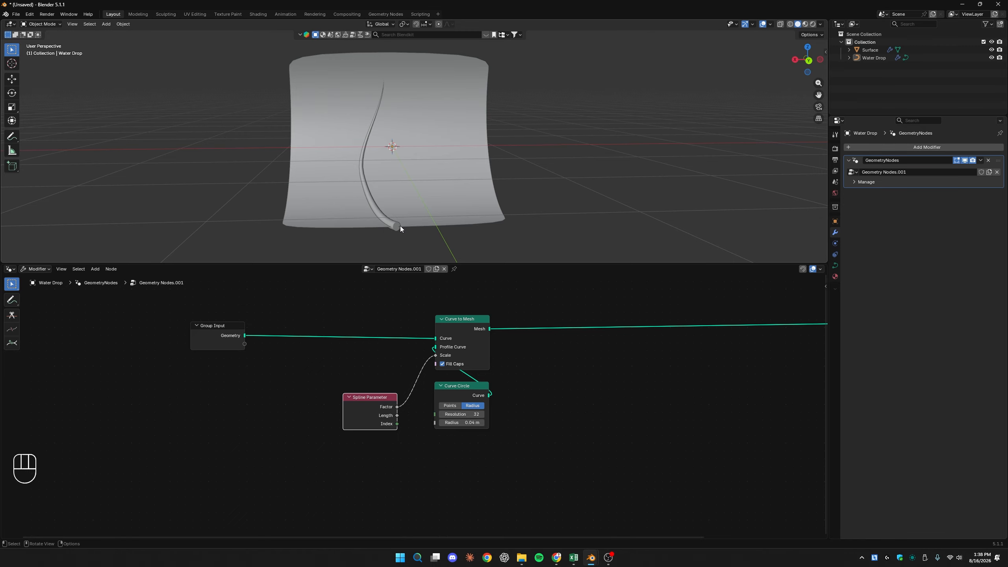
pyautogui.scroll(4, 400, 226)
pyautogui.keyDown('shift'); pyautogui.moveTo(399, 228); pyautogui.dragTo(443, 102, button='middle'); pyautogui.keyUp('shift')
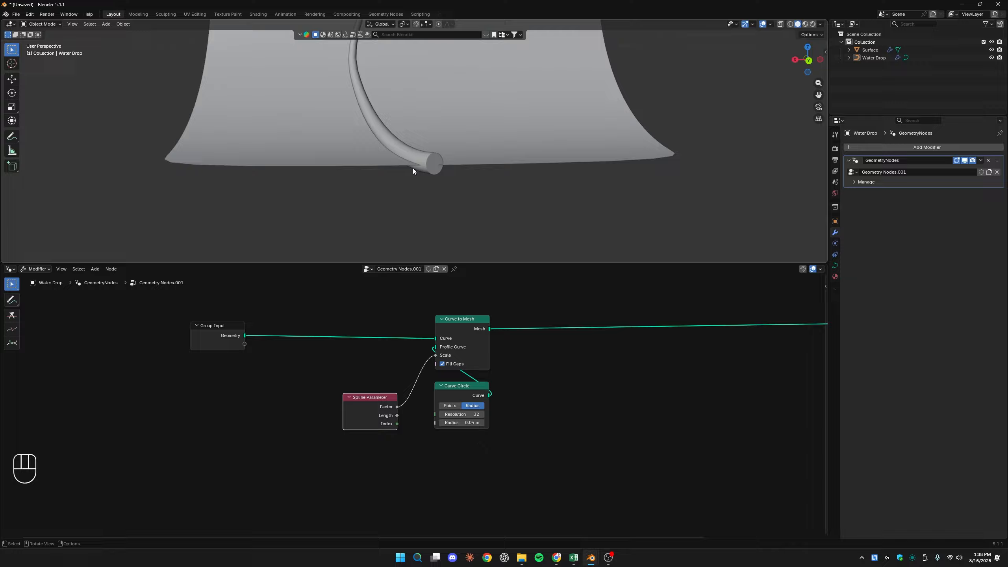
pyautogui.hotkey('shift', 'c')
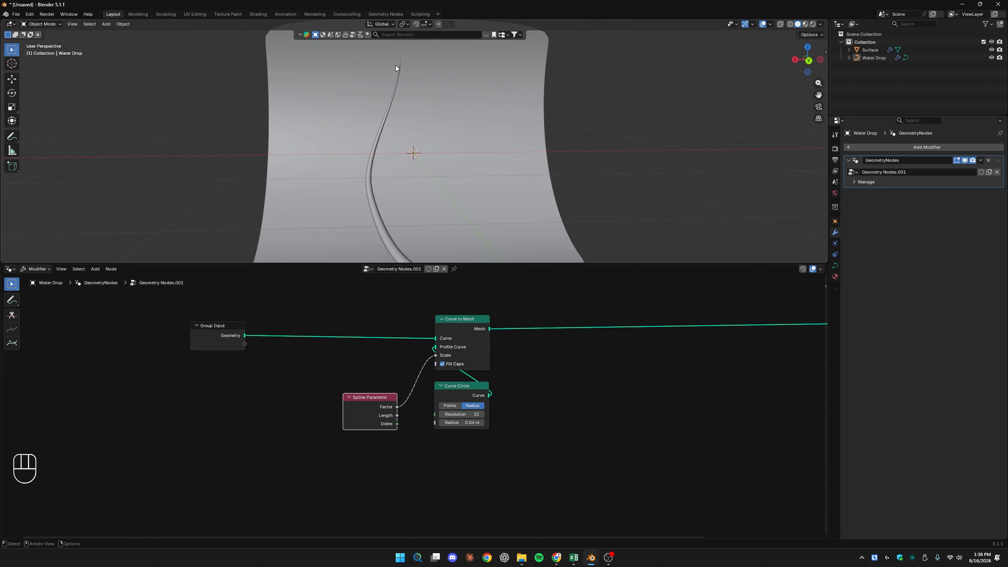
pyautogui.hotkey('shift', 'c')
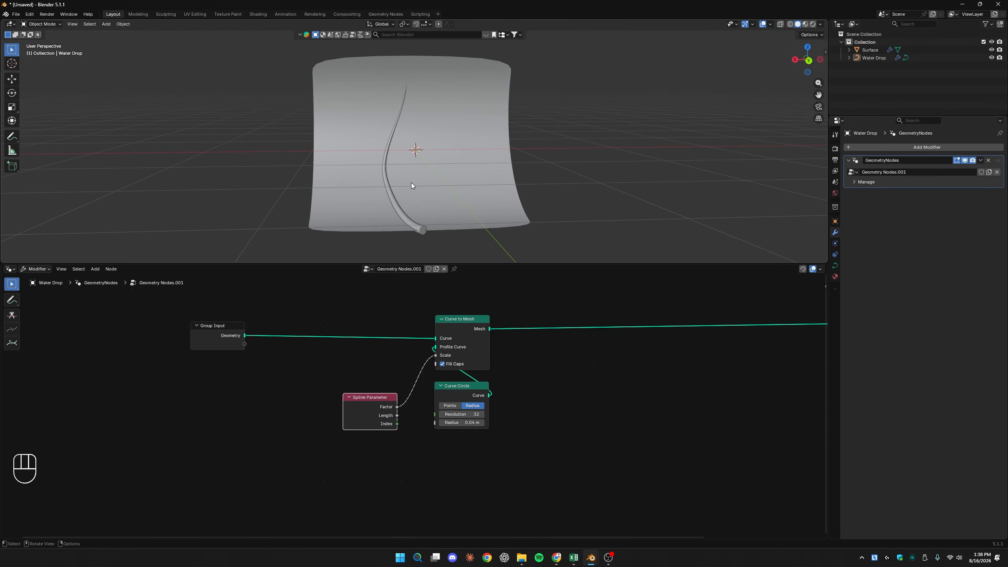
# - Insert a Trim Curve node between Group Input and Curve to Mesh
pyautogui.moveTo(351, 399); pyautogui.dragTo(372, 395, button='middle')
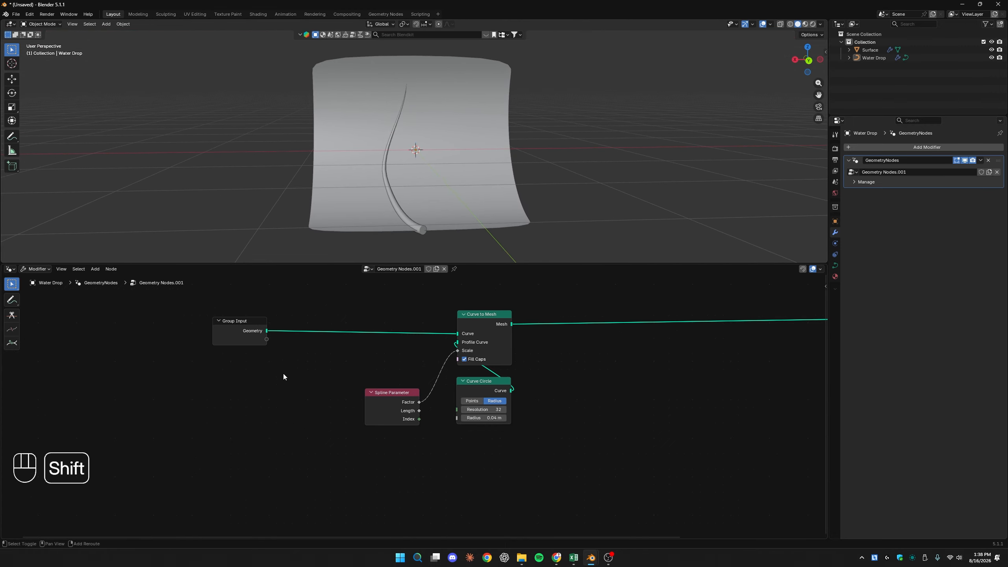
pyautogui.hotkey('shift', 'a')
pyautogui.write('trim cur')
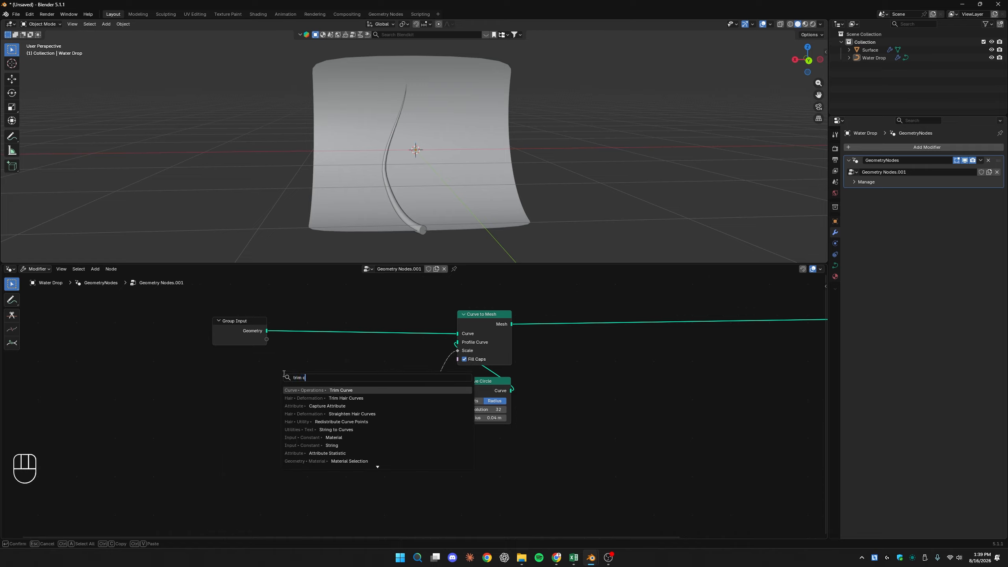
pyautogui.click(340, 390)
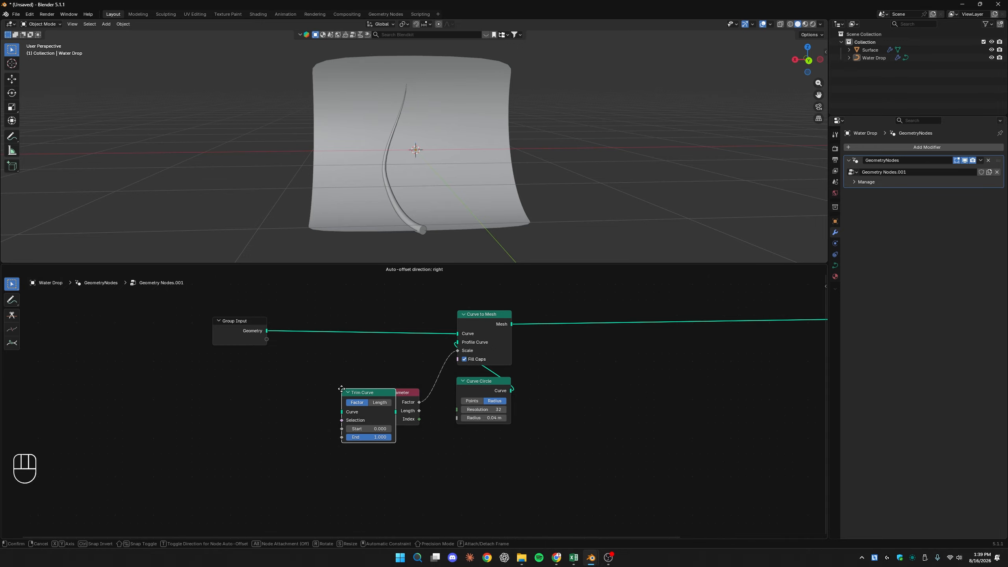
pyautogui.click(269, 356)
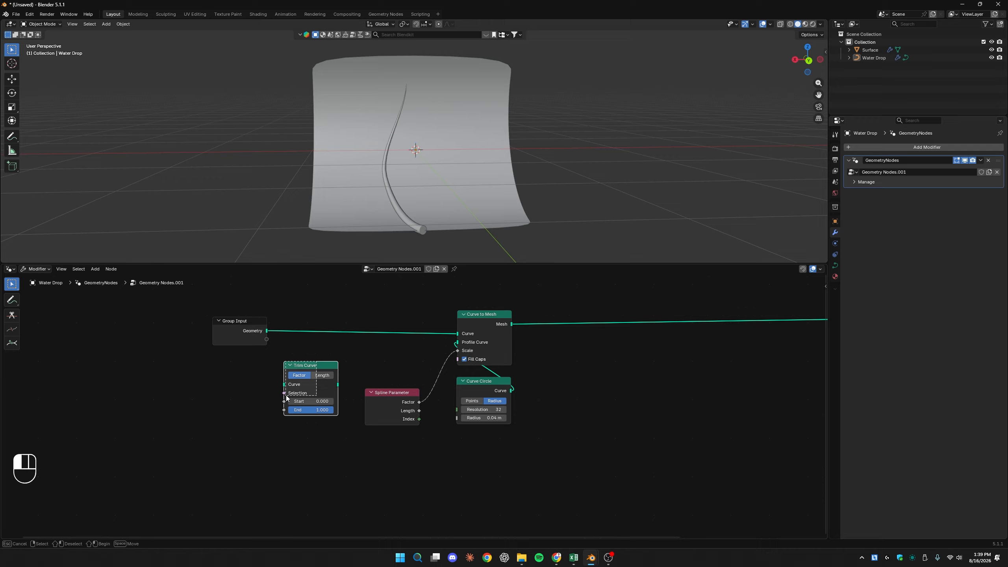
pyautogui.moveTo(313, 363); pyautogui.dragTo(349, 313)
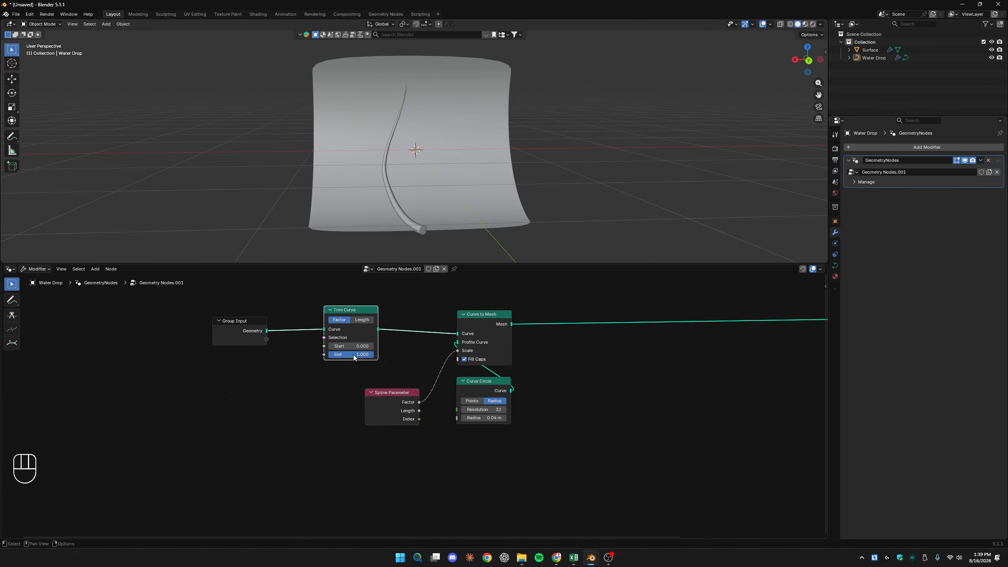
# - Reduce the Trim Curve node's End factor to 0.142 to shorten the trail
pyautogui.moveTo(354, 357)
pyautogui.mouseDown()
pyautogui.moveTo(316, 358)
pyautogui.moveTo(375, 354)
pyautogui.moveTo(335, 354)
pyautogui.mouseUp()
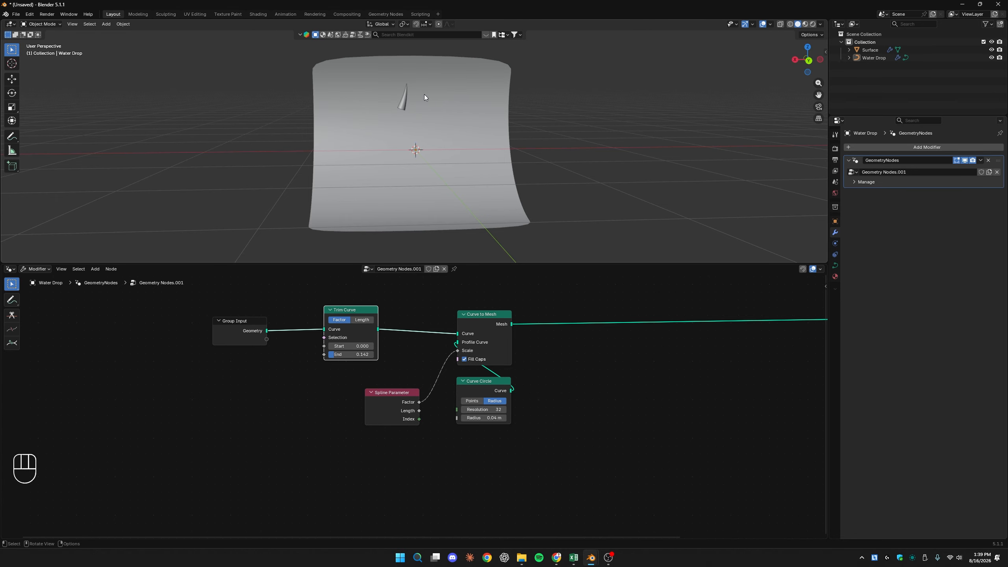
pyautogui.scroll(5, 411, 114)
pyautogui.keyDown('shift'); pyautogui.moveTo(410, 114); pyautogui.dragTo(417, 198, button='middle'); pyautogui.keyUp('shift')
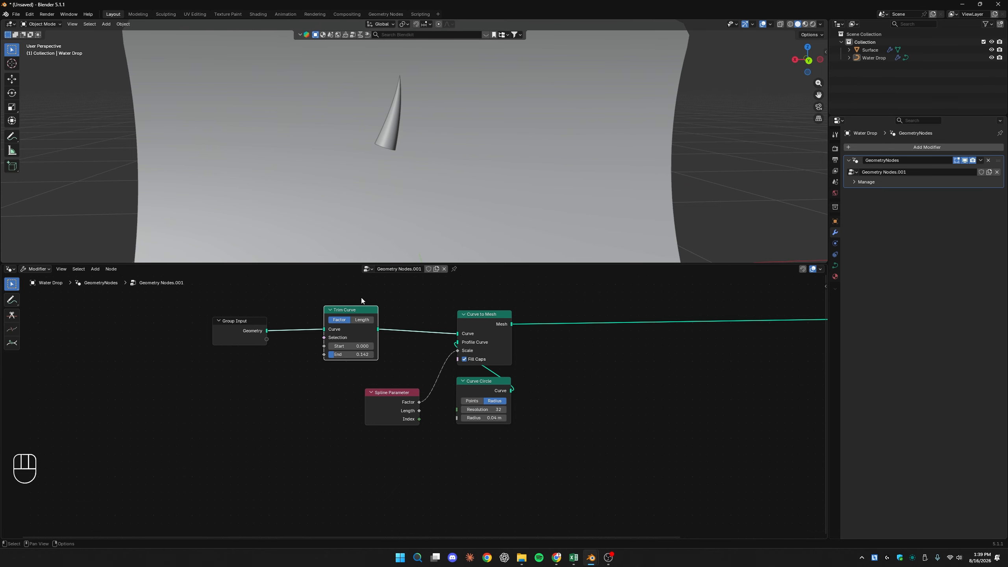
pyautogui.scroll(-4, 392, 224)
pyautogui.keyDown('shift'); pyautogui.moveTo(389, 221); pyautogui.dragTo(379, 190, button='middle'); pyautogui.keyUp('shift')
# - Raise the Trim Curve node's End factor to 0.975 to lengthen the trail along the surface
pyautogui.moveTo(344, 355); pyautogui.dragTo(372, 354)
pyautogui.scroll(-3, 408, 218)
pyautogui.keyDown('shift'); pyautogui.moveTo(389, 226); pyautogui.dragTo(359, 225, button='middle'); pyautogui.keyUp('shift')
pyautogui.moveTo(351, 310); pyautogui.dragTo(355, 313)
pyautogui.moveTo(337, 349)
pyautogui.mouseDown()
pyautogui.moveTo(351, 349)
pyautogui.moveTo(332, 348)
pyautogui.mouseUp()
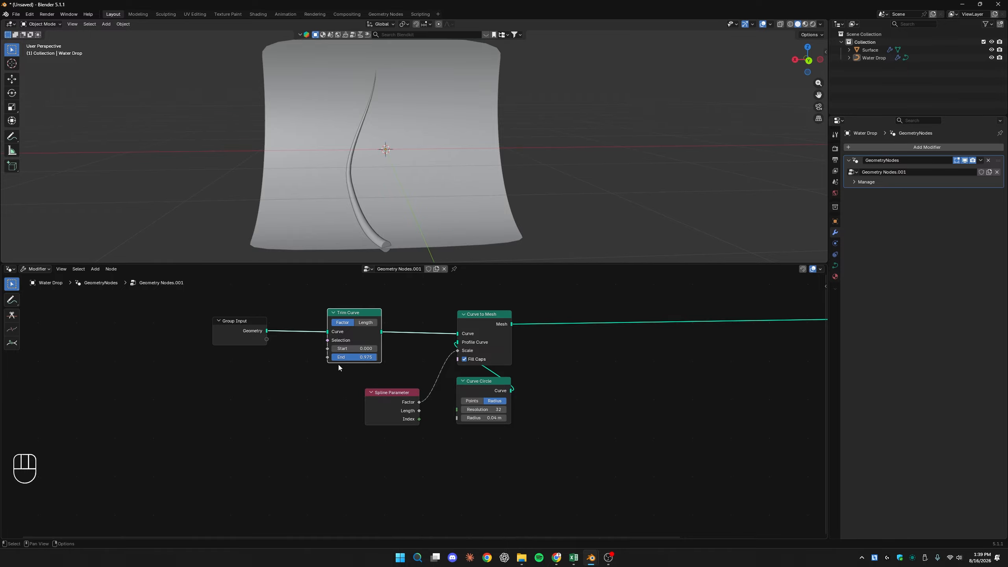
# - Add a Value node below Group Input, connect it to Trim Curve's End input, and set it to 1
pyautogui.moveTo(359, 381); pyautogui.dragTo(417, 385, button='middle')
pyautogui.hotkey('shift', 'a')
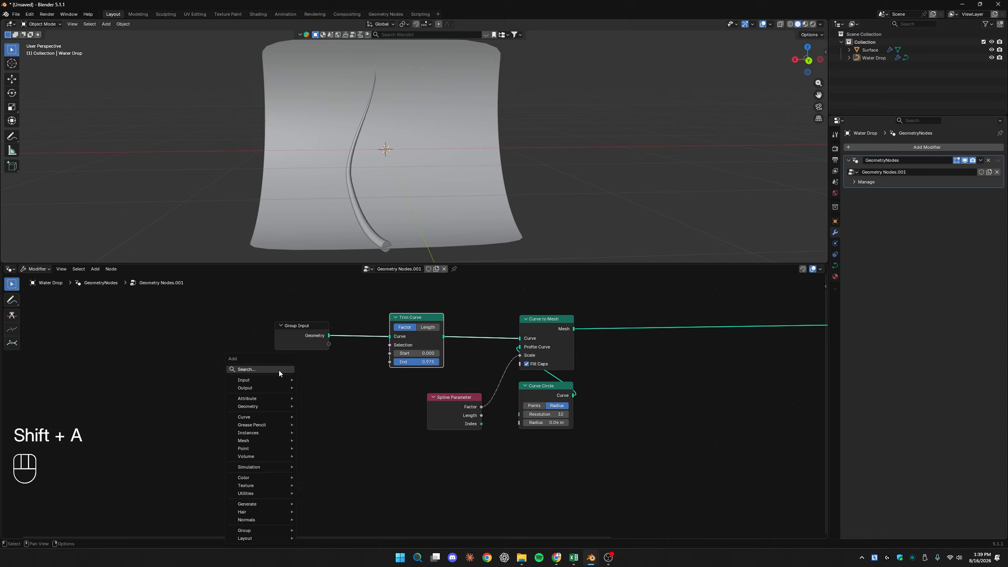
pyautogui.write('value')
pyautogui.press('Return')
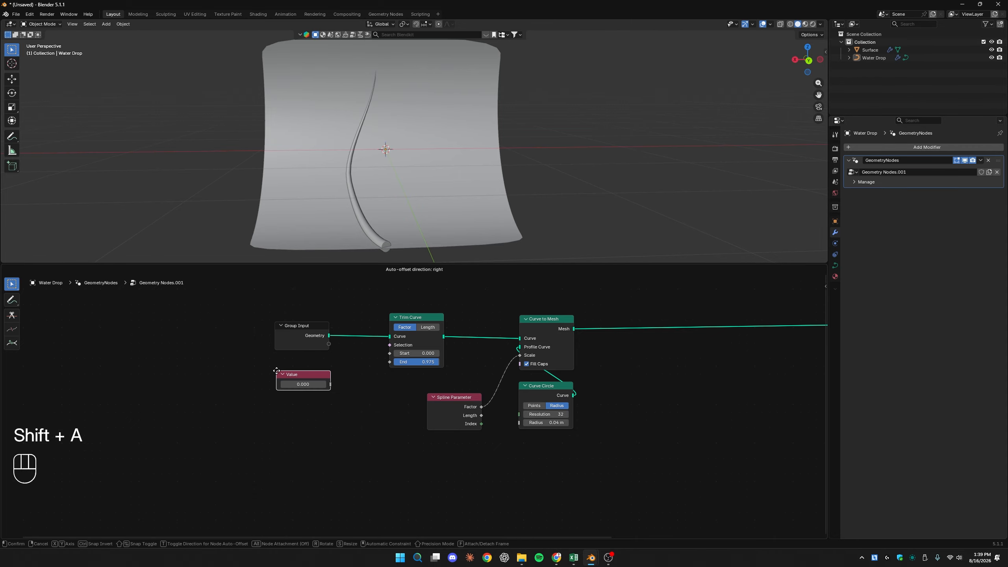
pyautogui.click(277, 376)
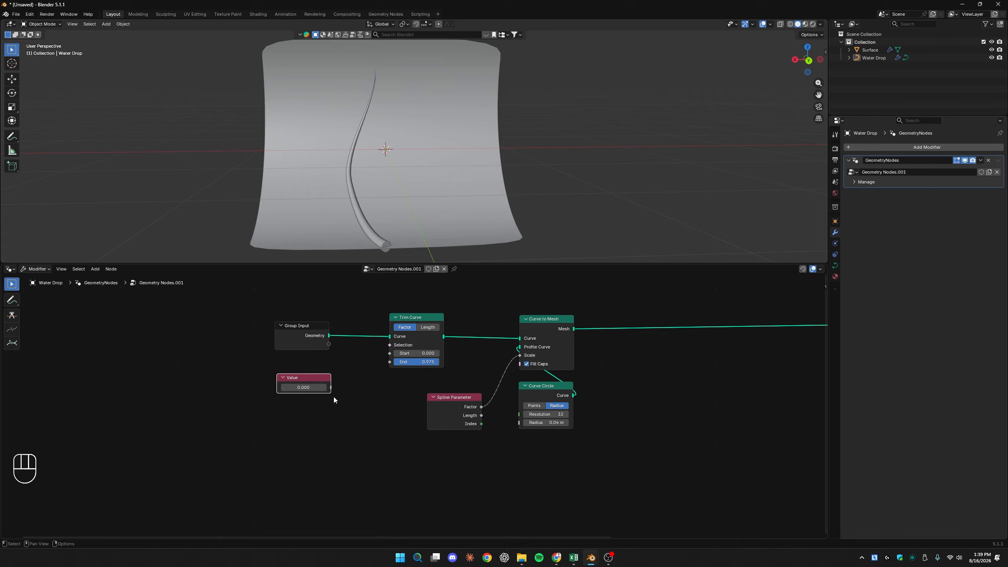
pyautogui.moveTo(331, 389); pyautogui.dragTo(386, 365)
pyautogui.click(296, 387)
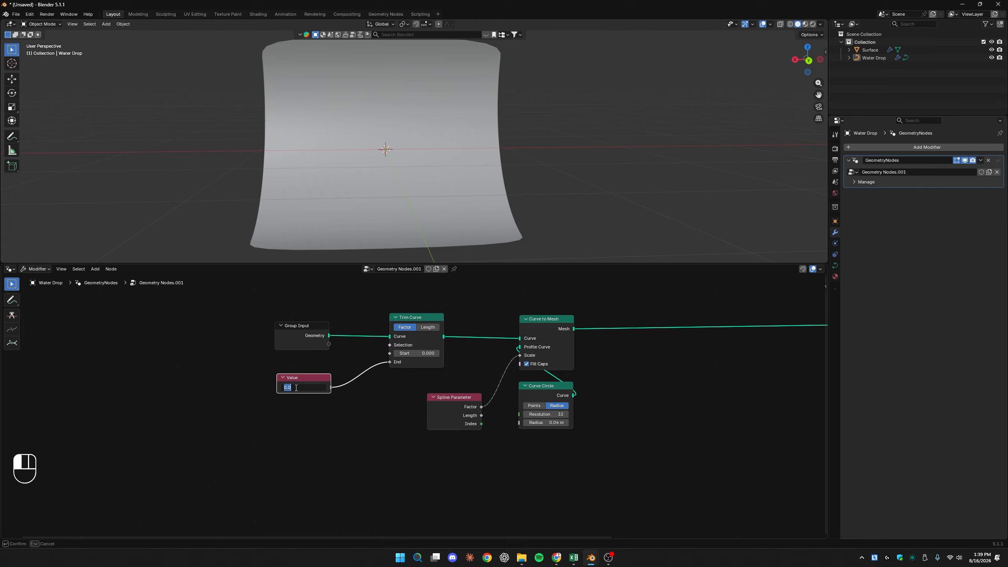
pyautogui.write('1')
pyautogui.press('Return')
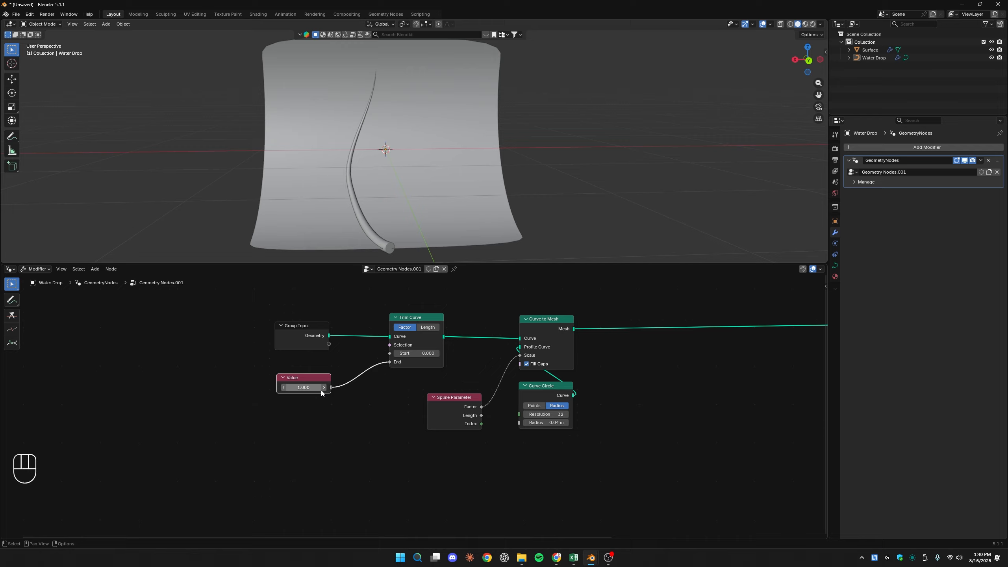
# - Connect the Value node to Trim Curve's Start input as well, and move the node farther away to make room
pyautogui.moveTo(331, 387); pyautogui.dragTo(386, 357)
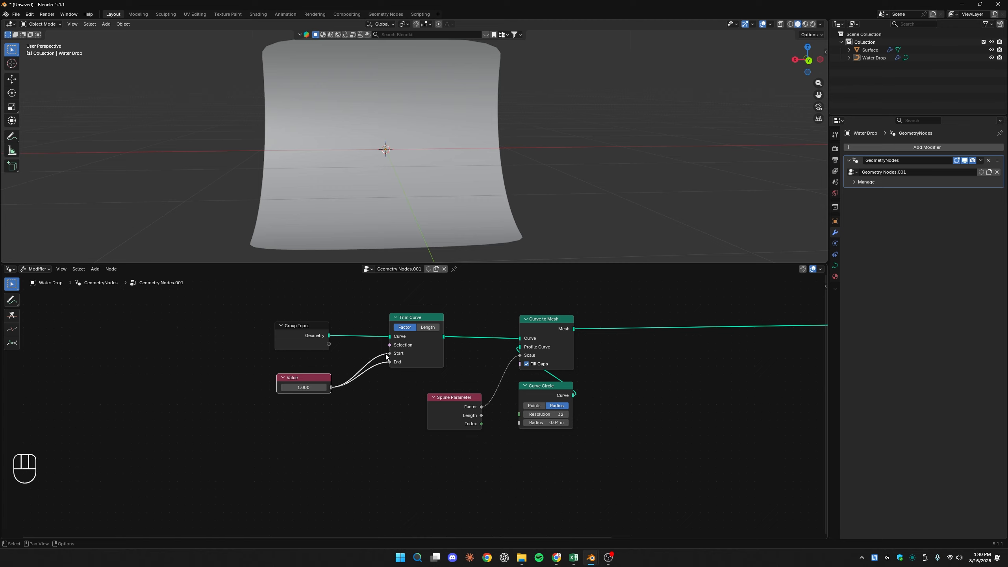
pyautogui.moveTo(325, 378); pyautogui.dragTo(211, 435)
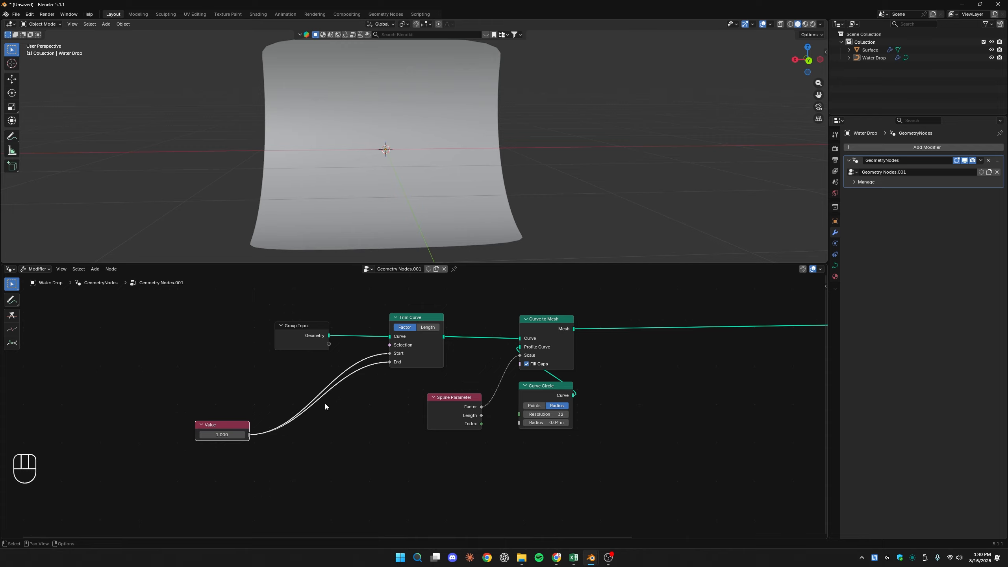
# - Add a Math node beside the Value node and set its operation to Subtract
pyautogui.hotkey('shift', 'a')
pyautogui.write('math')
pyautogui.press('Return')
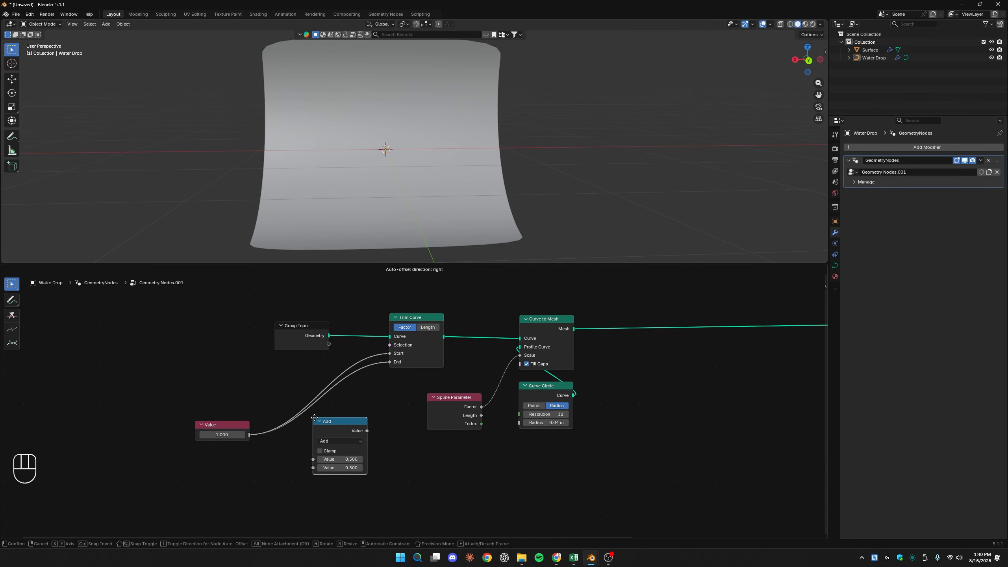
pyautogui.click(318, 419)
pyautogui.click(353, 441)
pyautogui.click(353, 357)
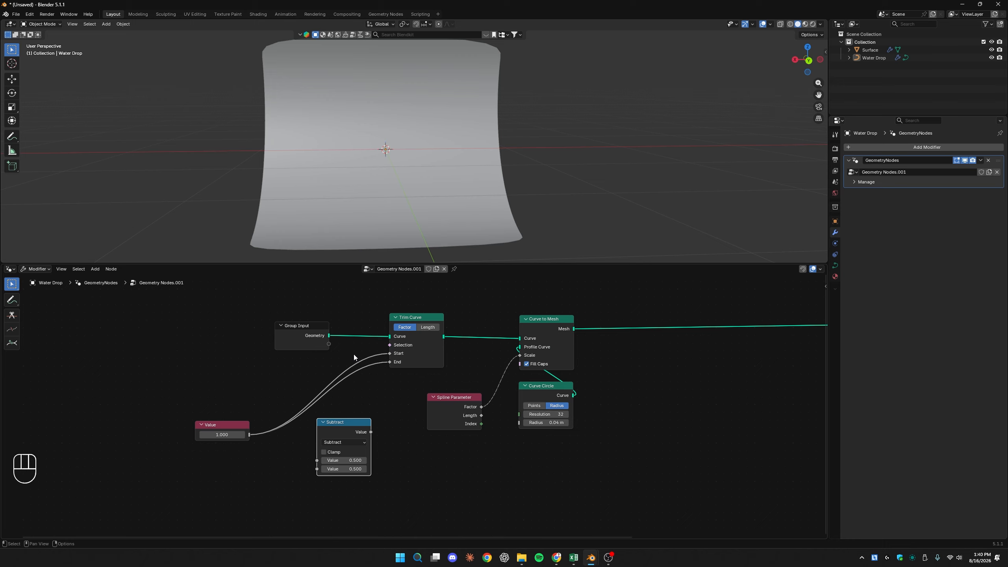
# - Insert the Subtract node into the link between Value and Trim Curve's Start, and lower the Value node to 0.880
pyautogui.moveTo(344, 421); pyautogui.dragTo(302, 369)
pyautogui.moveTo(223, 435)
pyautogui.mouseDown()
pyautogui.moveTo(183, 435)
pyautogui.moveTo(217, 434)
pyautogui.mouseUp()
pyautogui.hotkey('ctrl', 'z')
# - Change the Math node's operation to Multiply and lower the Value node to 0.730
pyautogui.click(303, 382)
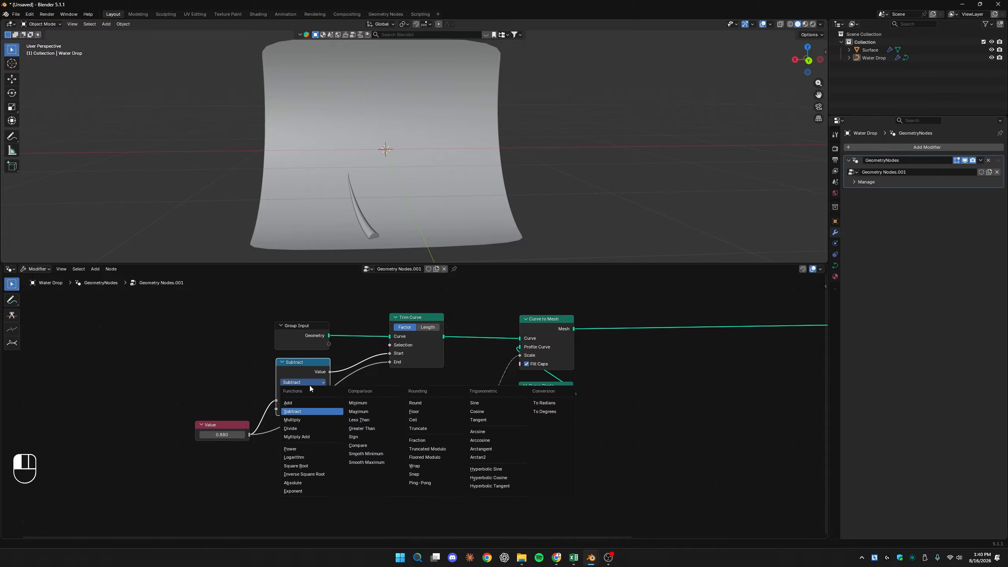
pyautogui.click(295, 394)
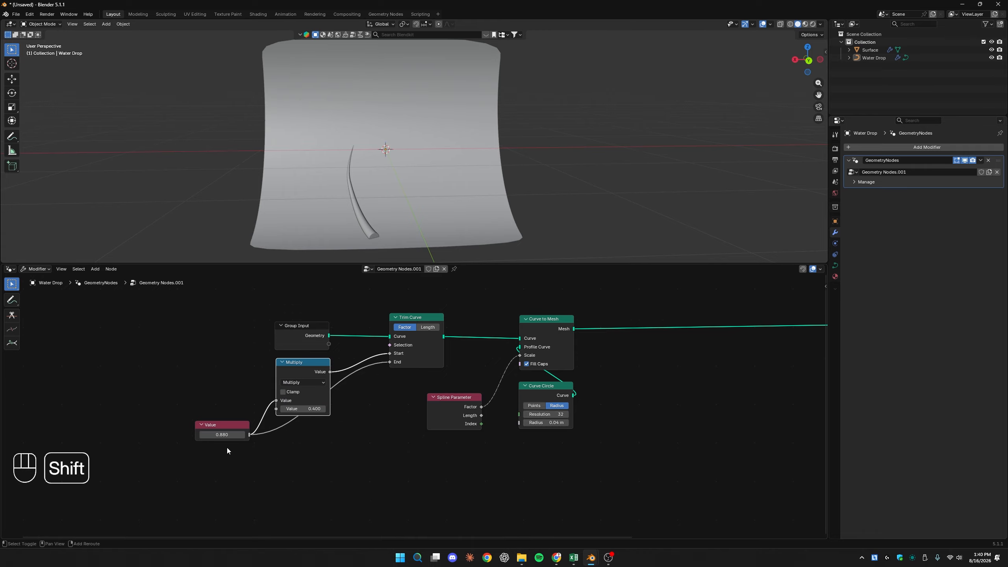
pyautogui.keyDown('shift'); pyautogui.moveTo(224, 434); pyautogui.dragTo(252, 437); pyautogui.keyUp('shift')
pyautogui.scroll(-2, 334, 434)
pyautogui.moveTo(345, 430); pyautogui.dragTo(220, 430, button='middle')
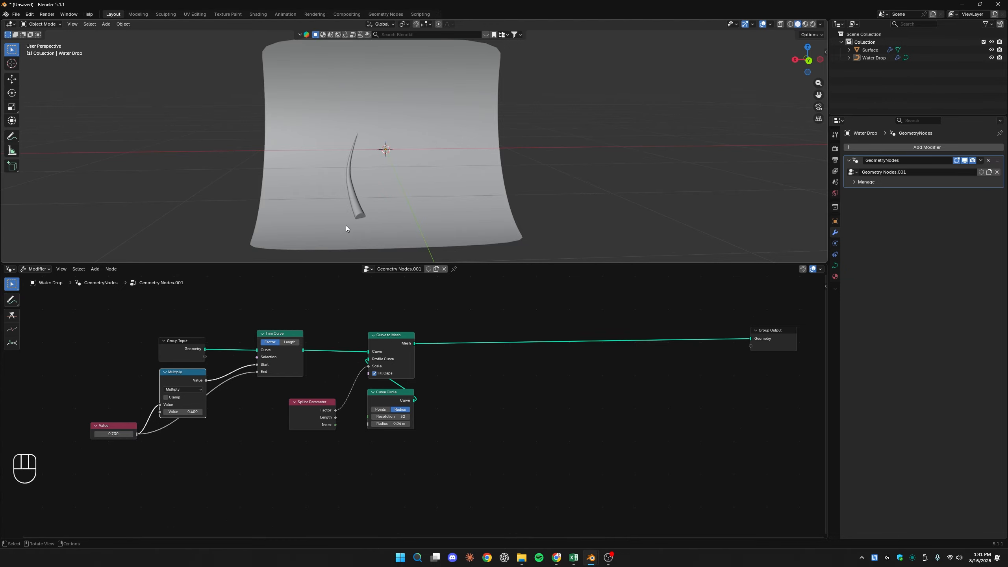
# - Examine the thick end of the water trail up close from several angles
pyautogui.scroll(4, 376, 227)
pyautogui.keyDown('shift'); pyautogui.moveTo(377, 228); pyautogui.dragTo(457, 94, button='middle'); pyautogui.keyUp('shift')
pyautogui.moveTo(338, 199); pyautogui.dragTo(391, 192, button='middle')
pyautogui.scroll(-3, 402, 149)
pyautogui.moveTo(402, 150); pyautogui.dragTo(379, 184, button='middle')
pyautogui.scroll(2, 387, 177)
pyautogui.moveTo(401, 171); pyautogui.dragTo(386, 198, button='middle')
pyautogui.scroll(-1, 488, 418)
# - Add a Merge by Distance node between Curve to Mesh and Group Output
pyautogui.moveTo(488, 418); pyautogui.dragTo(350, 425, button='middle')
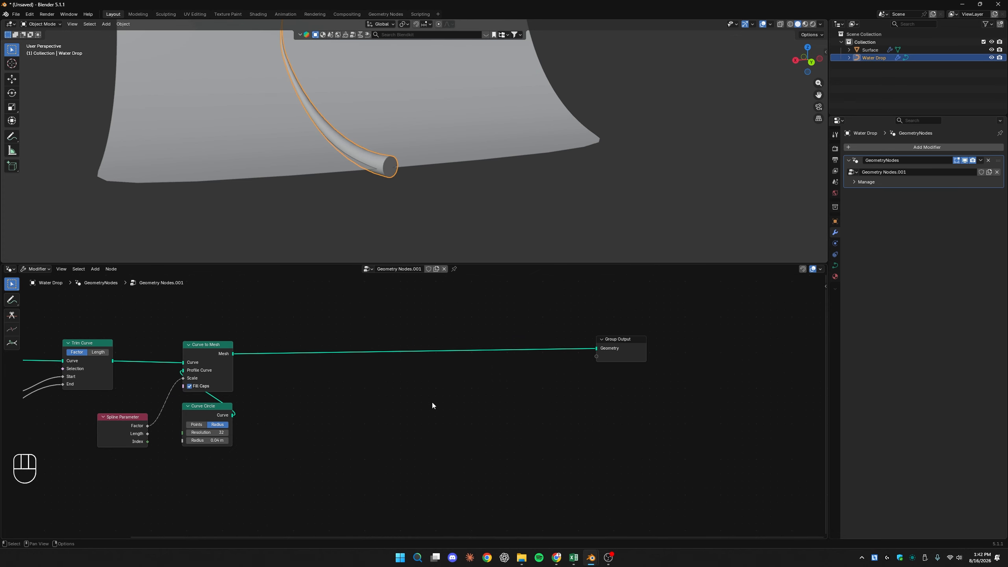
pyautogui.rightClick(401, 378)
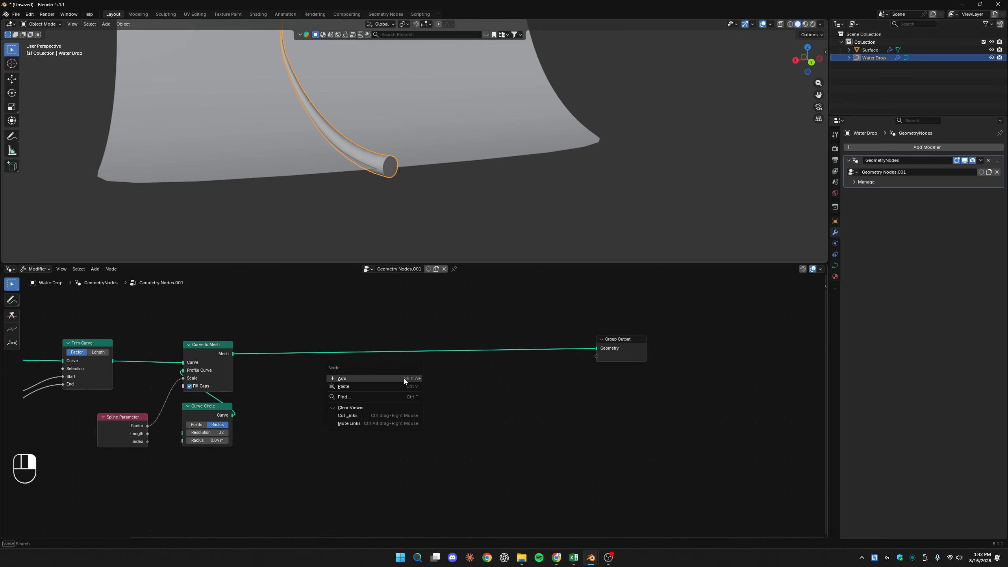
pyautogui.moveTo(389, 378)
pyautogui.moveTo(481, 246)
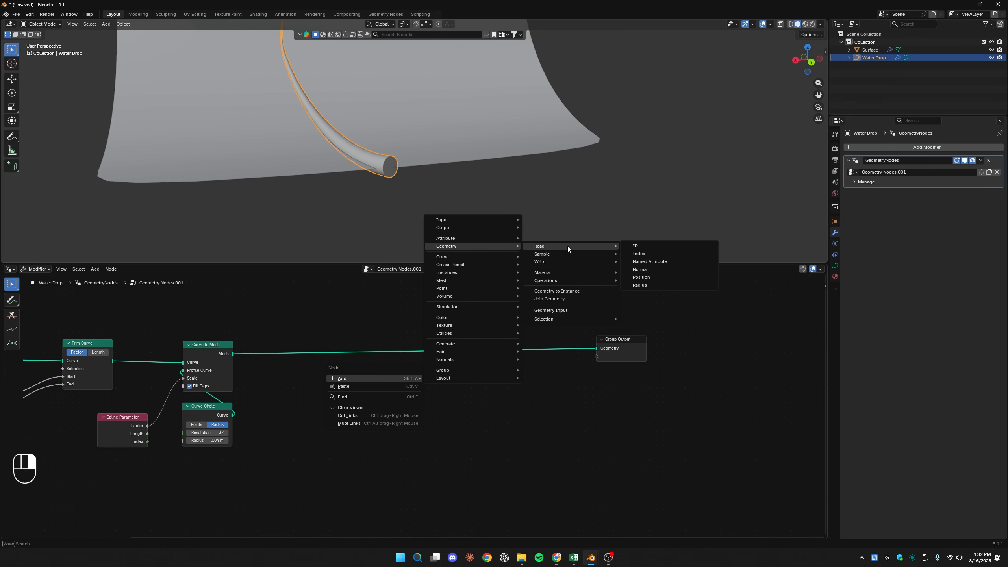
pyautogui.moveTo(567, 264)
pyautogui.moveTo(564, 280)
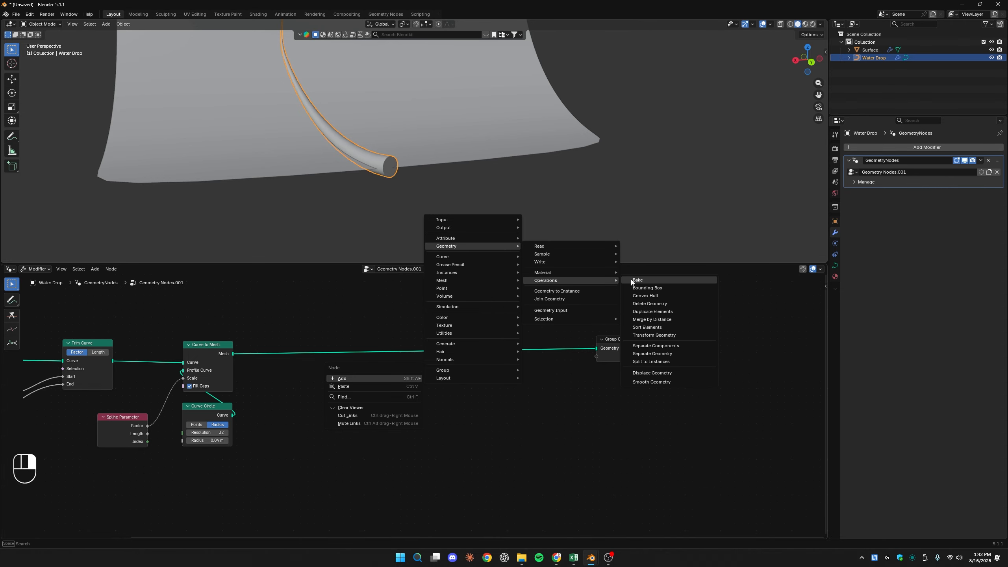
pyautogui.click(666, 320)
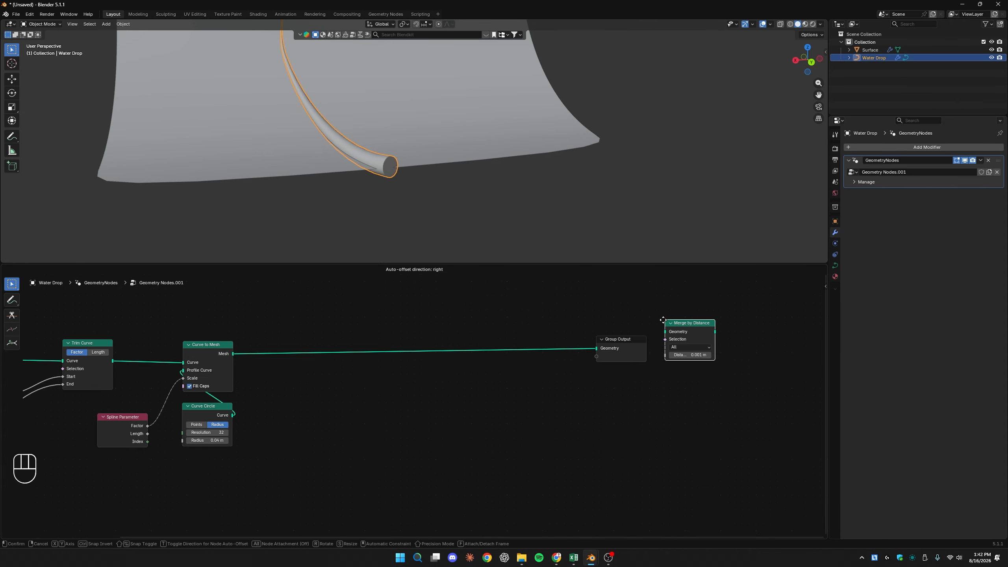
pyautogui.click(311, 344)
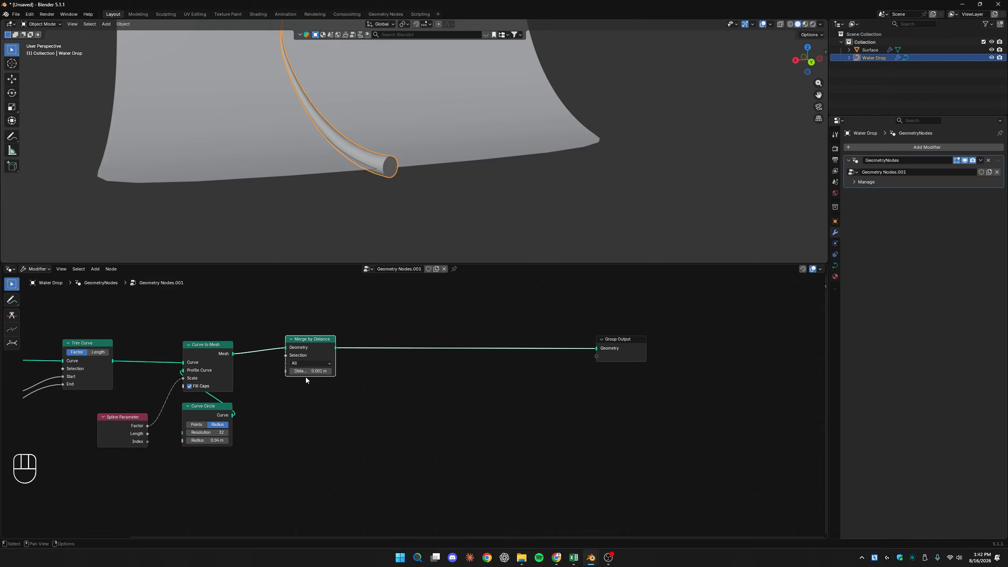
# - Examine the trail mesh from both ends, isolating it in local view and then returning to the full scene
pyautogui.scroll(3, 382, 196)
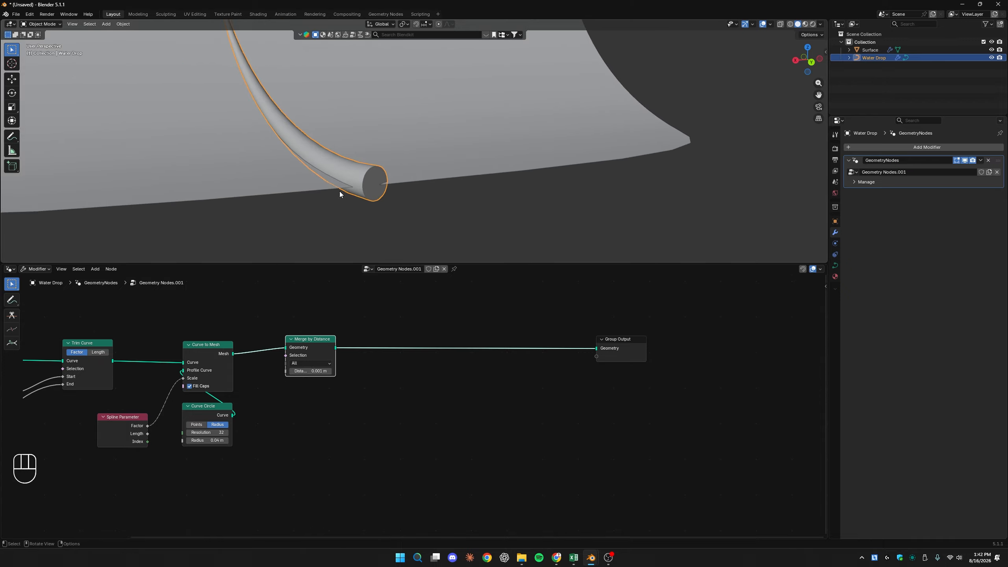
pyautogui.scroll(-2, 328, 161)
pyautogui.keyDown('shift'); pyautogui.moveTo(328, 161); pyautogui.dragTo(363, 207, button='middle'); pyautogui.keyUp('shift')
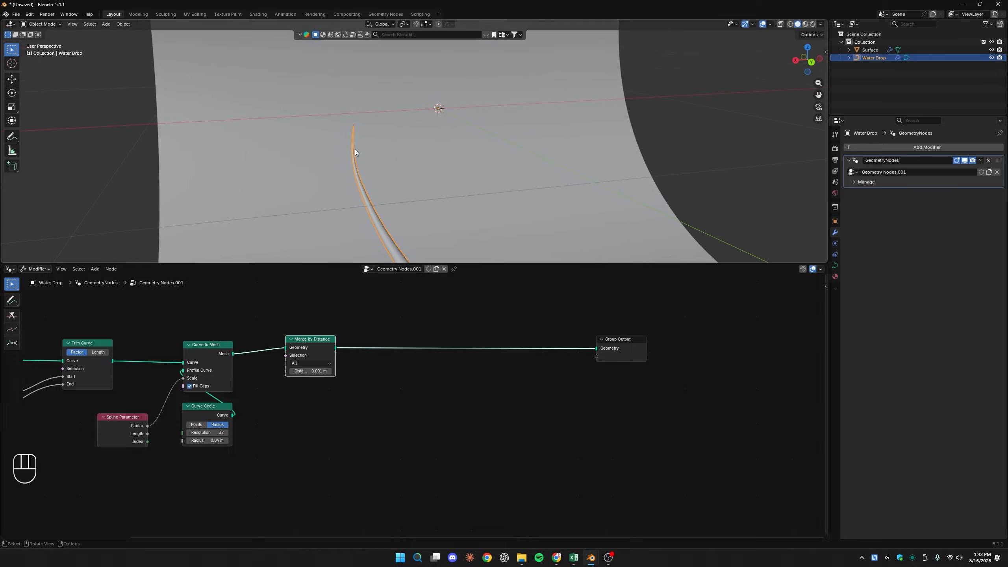
pyautogui.moveTo(355, 149); pyautogui.dragTo(369, 185, button='middle')
pyautogui.press('KP_Divide')
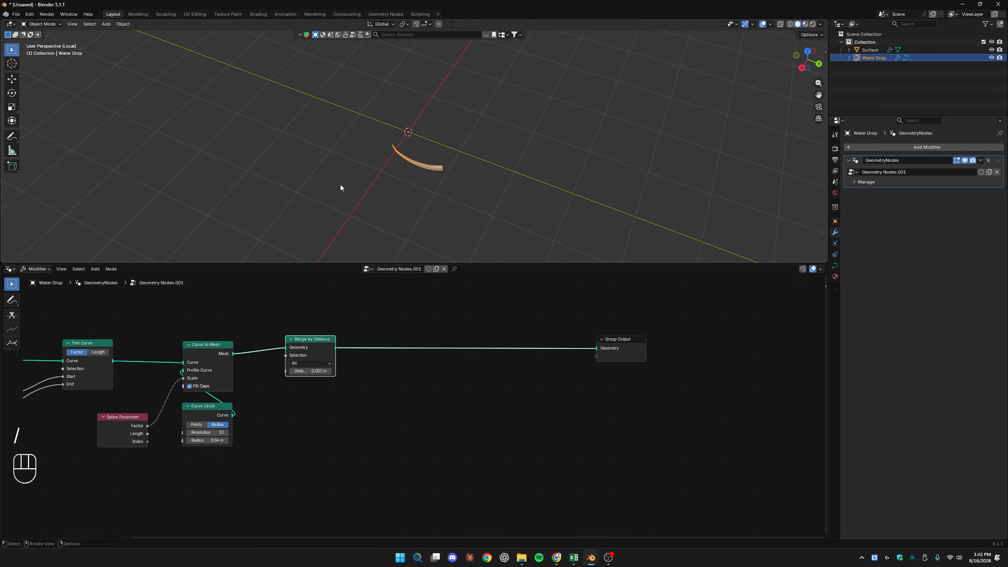
pyautogui.click(306, 234)
pyautogui.moveTo(306, 231); pyautogui.dragTo(254, 127)
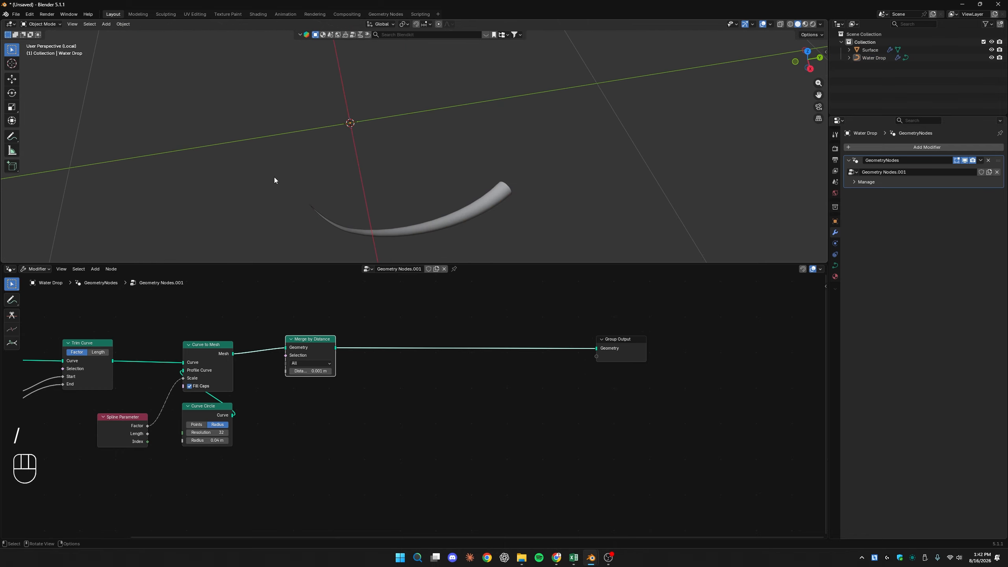
pyautogui.moveTo(277, 187); pyautogui.dragTo(323, 227)
pyautogui.moveTo(323, 224); pyautogui.dragTo(347, 206, button='middle')
pyautogui.click(347, 207)
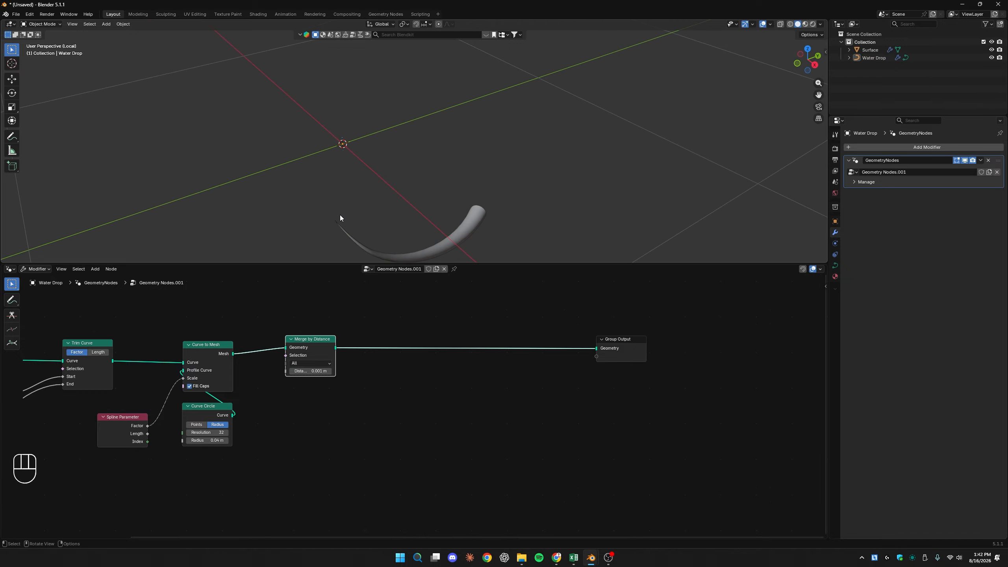
pyautogui.moveTo(340, 218)
pyautogui.mouseDown()
pyautogui.moveTo(346, 233)
pyautogui.moveTo(338, 227)
pyautogui.mouseUp()
pyautogui.moveTo(338, 227); pyautogui.dragTo(345, 194, button='middle')
pyautogui.press('/')
pyautogui.moveTo(523, 221); pyautogui.dragTo(440, 166, button='middle')
# - Move Merge by Distance closer to Curve to Mesh and insert an Extrude Mesh node after it
pyautogui.moveTo(312, 339); pyautogui.dragTo(290, 341)
pyautogui.moveTo(333, 349); pyautogui.dragTo(275, 342, button='middle')
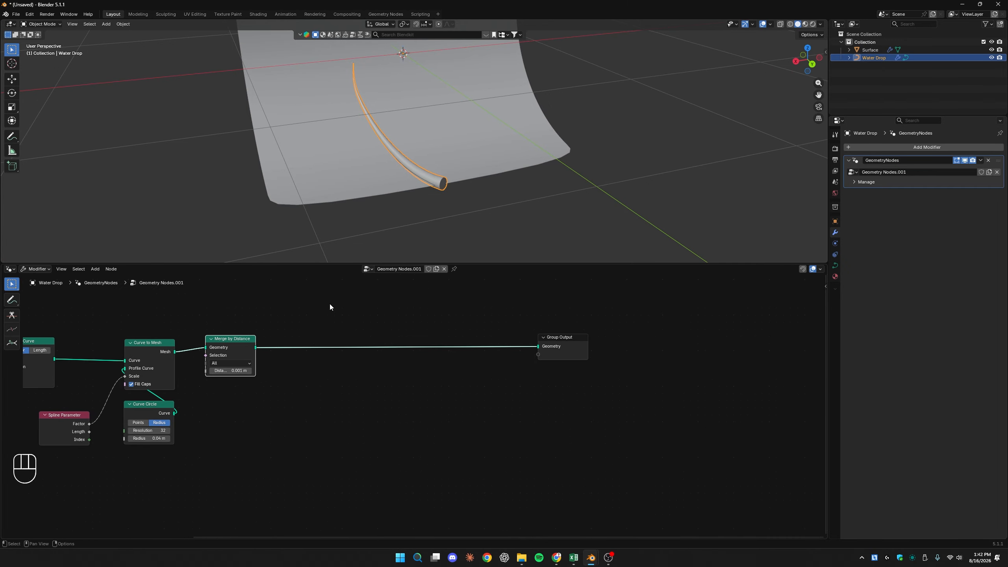
pyautogui.hotkey('shift', 'a')
pyautogui.write('ex')
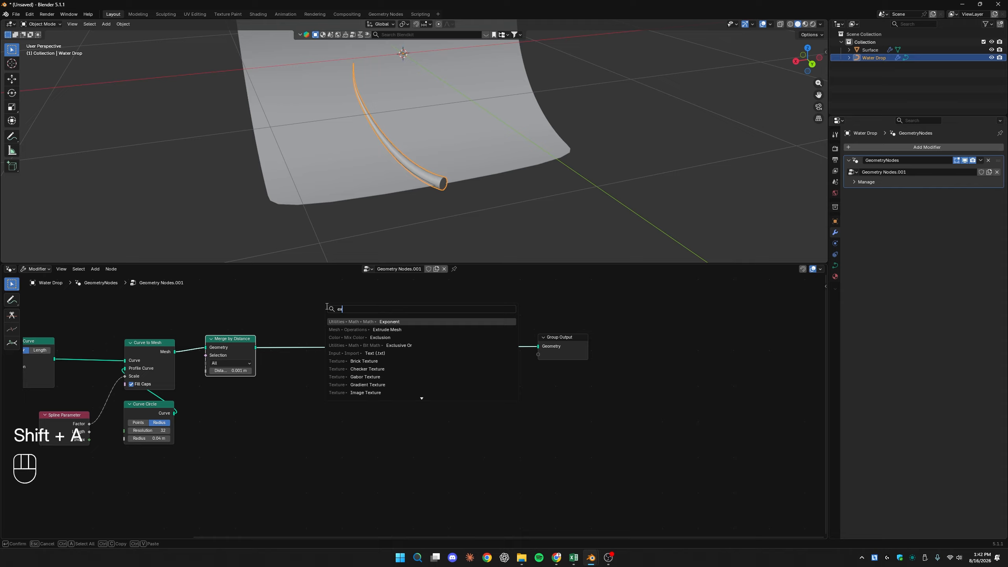
pyautogui.write('trude')
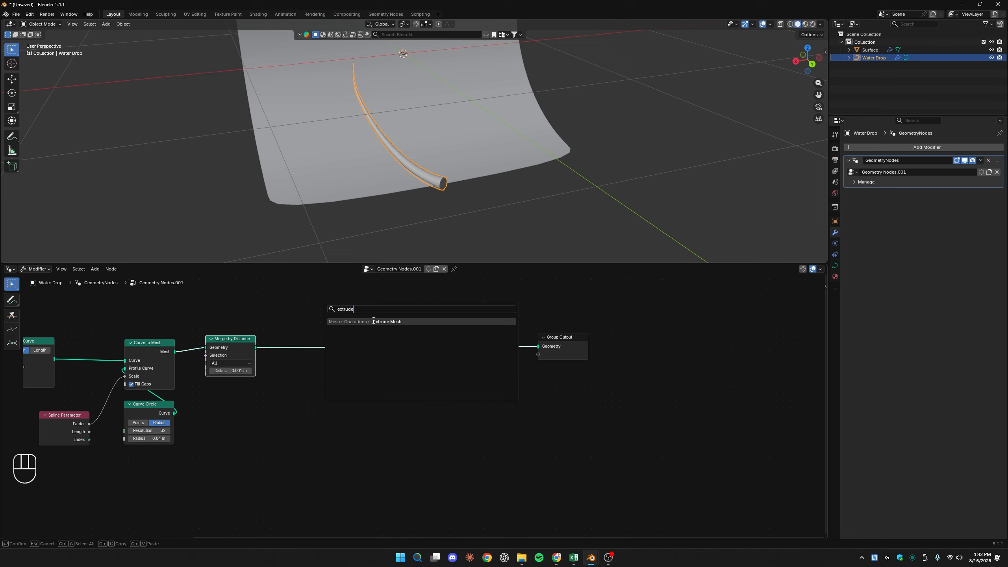
pyautogui.click(369, 322)
pyautogui.click(286, 332)
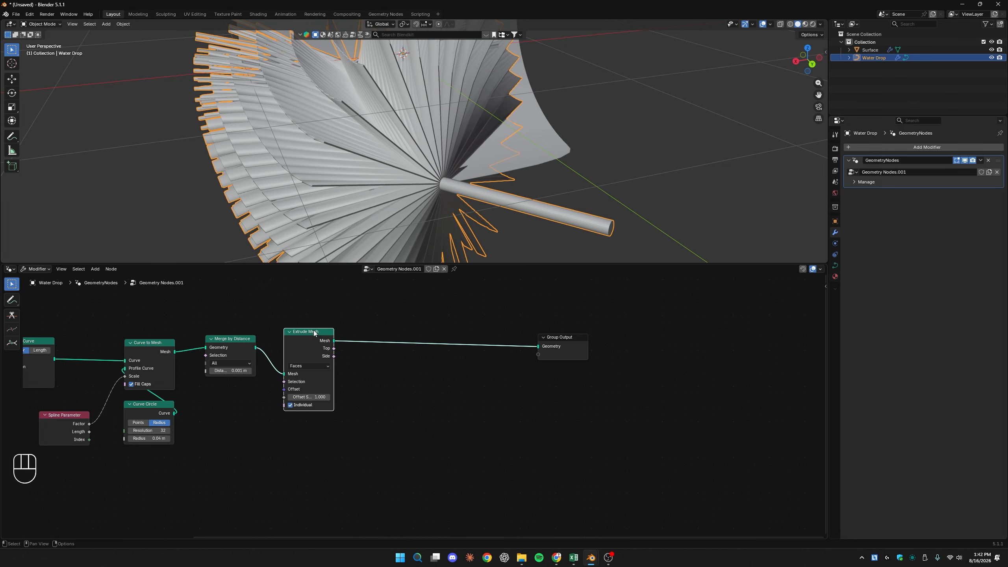
# - Turn off the Individual option on the Extrude Mesh node
pyautogui.moveTo(476, 151); pyautogui.dragTo(457, 184, button='middle')
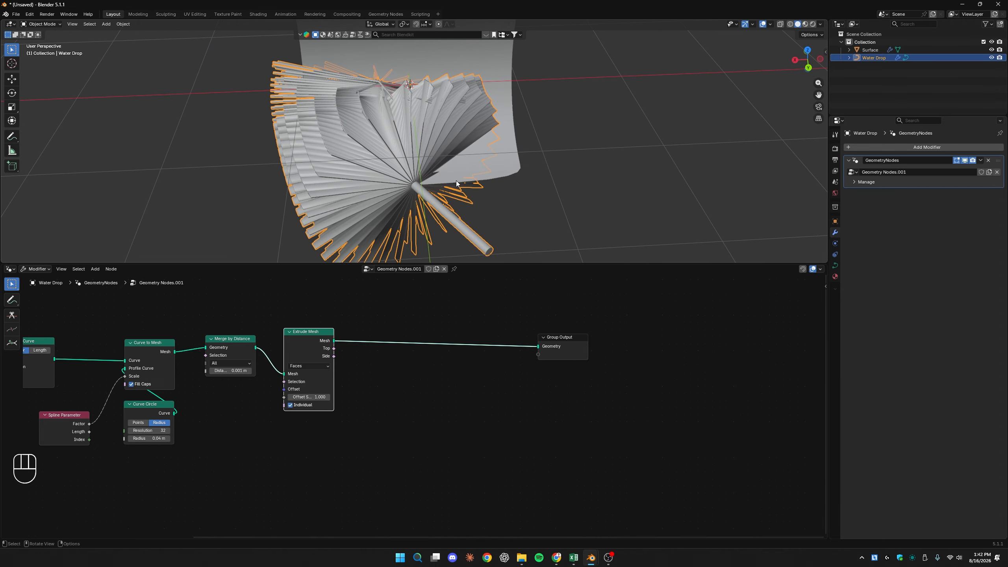
pyautogui.click(290, 405)
pyautogui.moveTo(345, 206)
pyautogui.mouseDown(button='middle')
pyautogui.moveTo(400, 203)
pyautogui.moveTo(339, 202)
pyautogui.mouseUp(button='middle')
pyautogui.scroll(2, 285, 426)
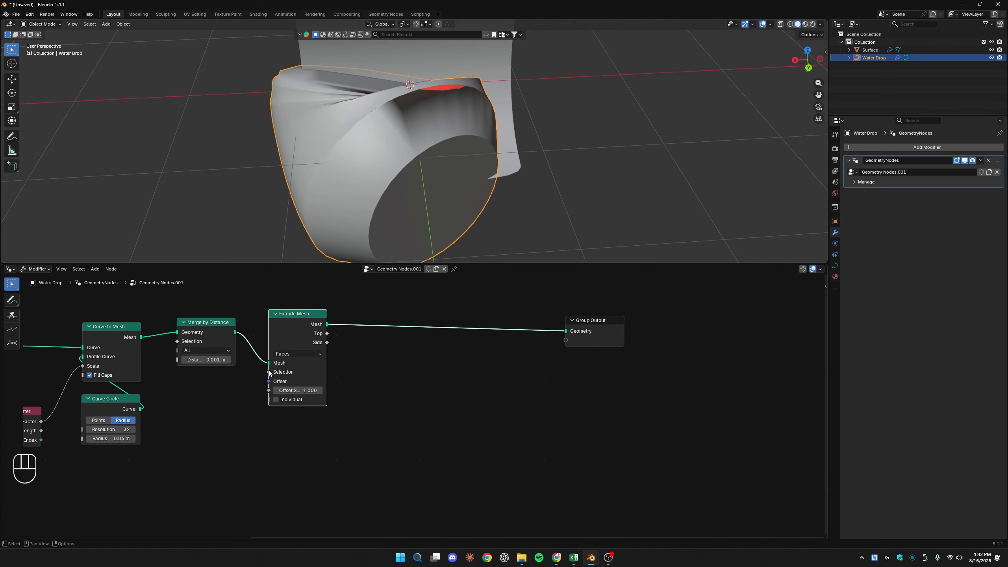
# - Move Extrude Mesh farther from Merge by Distance and add a Face Neighbors node below Merge by Distance
pyautogui.moveTo(269, 371); pyautogui.dragTo(232, 393)
pyautogui.click(376, 459)
pyautogui.moveTo(276, 409); pyautogui.dragTo(365, 408, button='middle')
pyautogui.moveTo(375, 314); pyautogui.dragTo(490, 310)
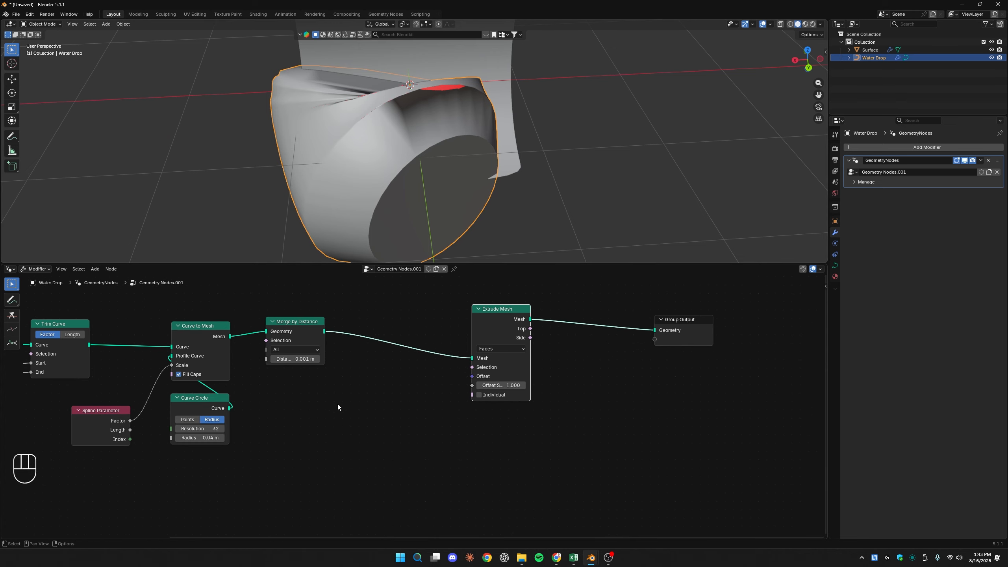
pyautogui.hotkey('shift', 'a')
pyautogui.click(334, 369)
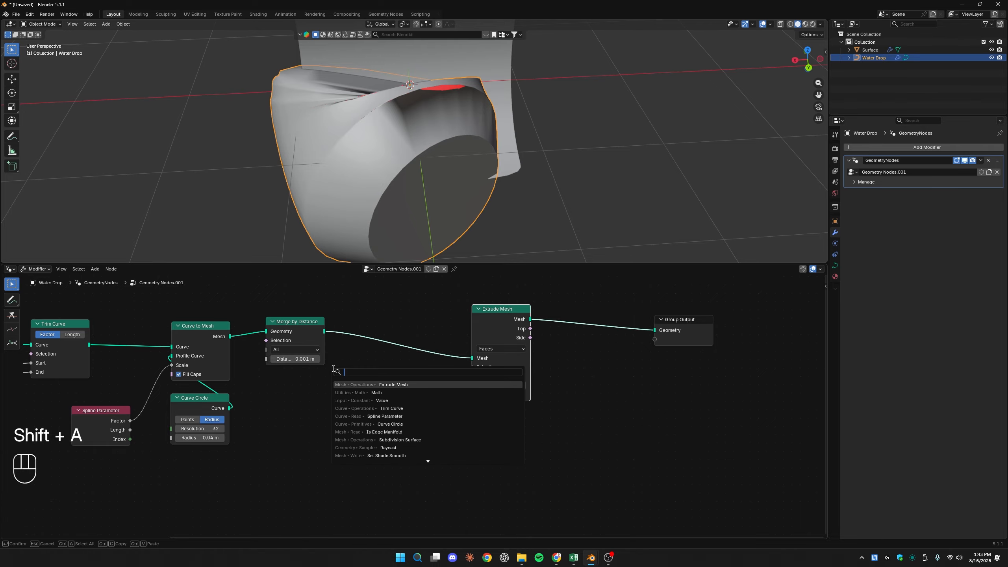
pyautogui.write('face neigh')
pyautogui.press('Return')
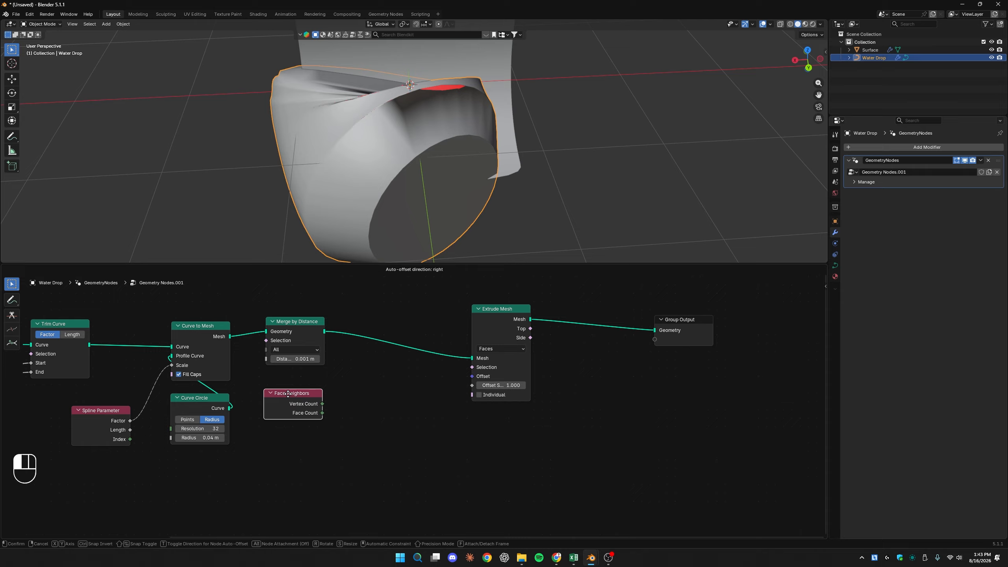
pyautogui.click(290, 393)
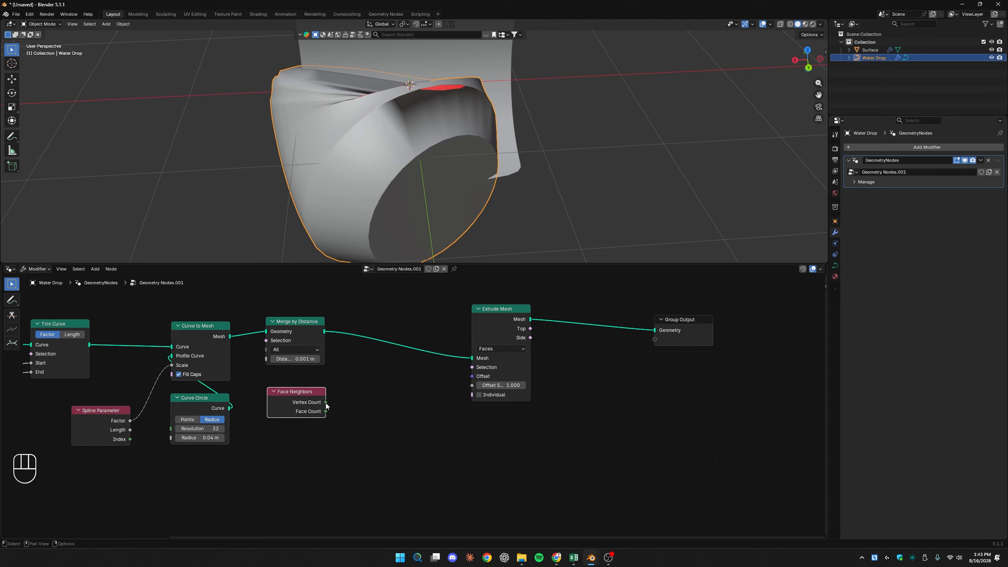
# - Connect Face Neighbors' Vertex Count to Extrude Mesh's Selection and insert a Compare node into that link
pyautogui.moveTo(326, 403)
pyautogui.moveTo(326, 403); pyautogui.dragTo(471, 367)
pyautogui.hotkey('shift', 'a')
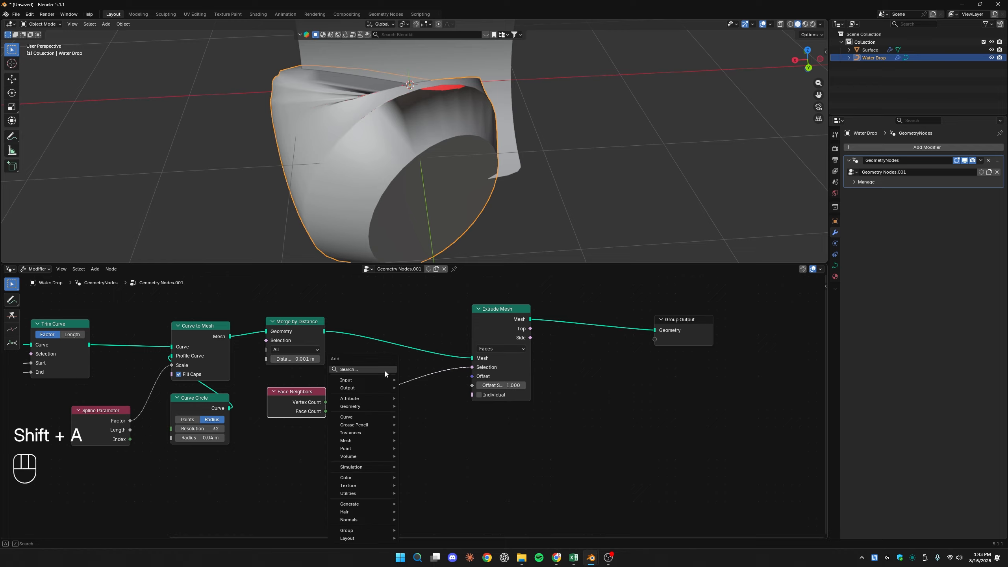
pyautogui.click(384, 371)
pyautogui.write('compare')
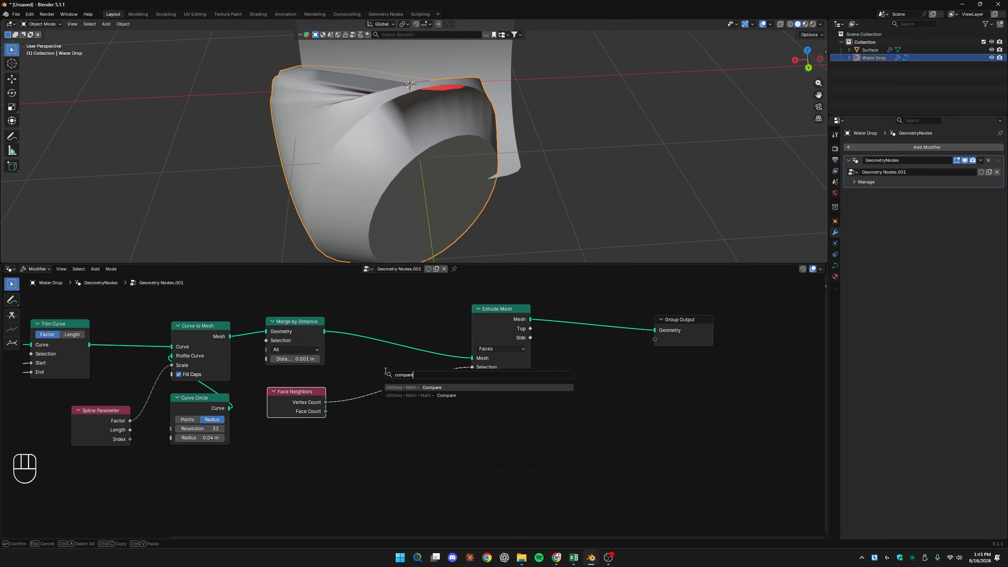
pyautogui.click(434, 387)
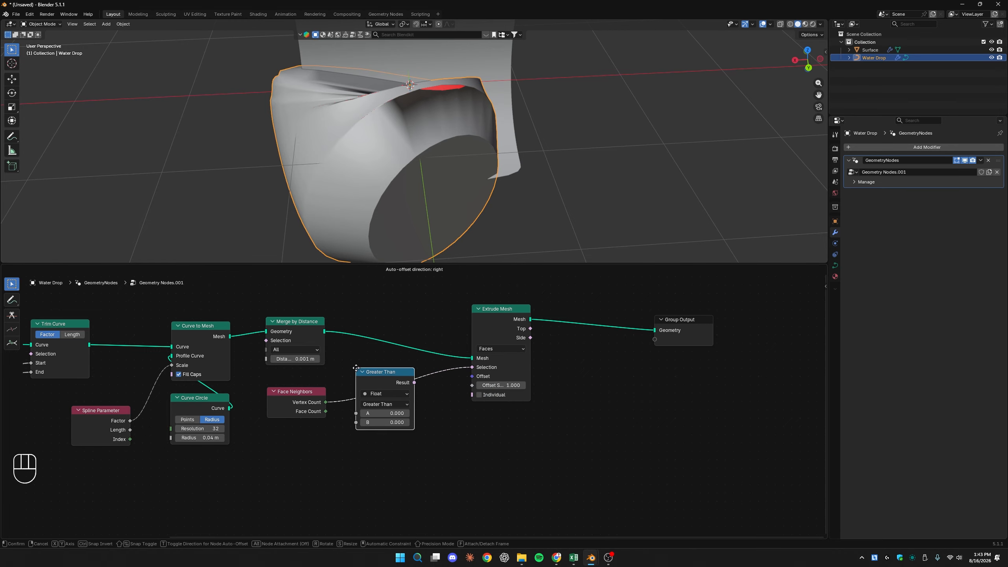
pyautogui.click(380, 374)
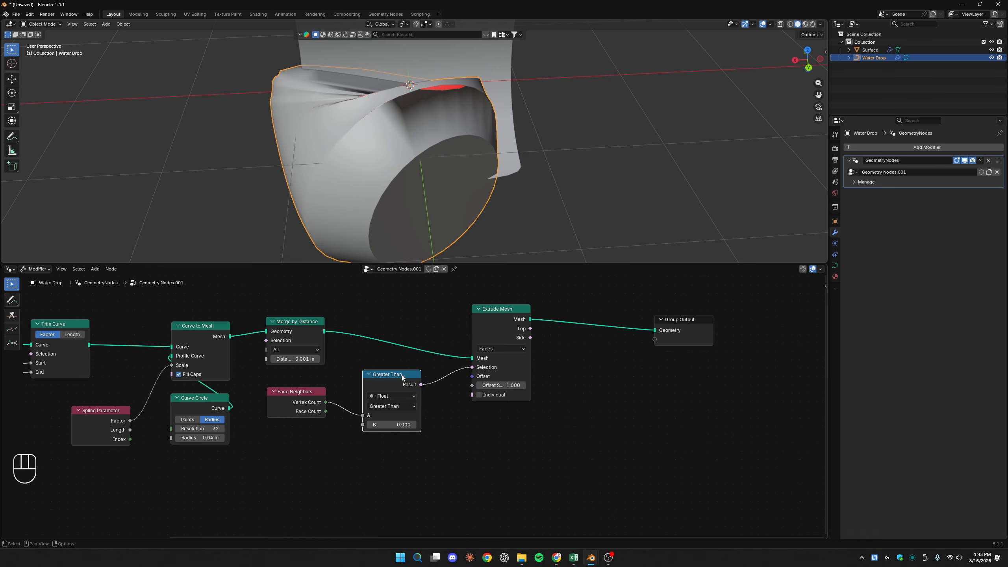
# - Set the Compare node to Integer, reconnect Vertex Count to A, set B to 4, and keep the Greater Than operation
pyautogui.click(392, 396)
pyautogui.click(387, 425)
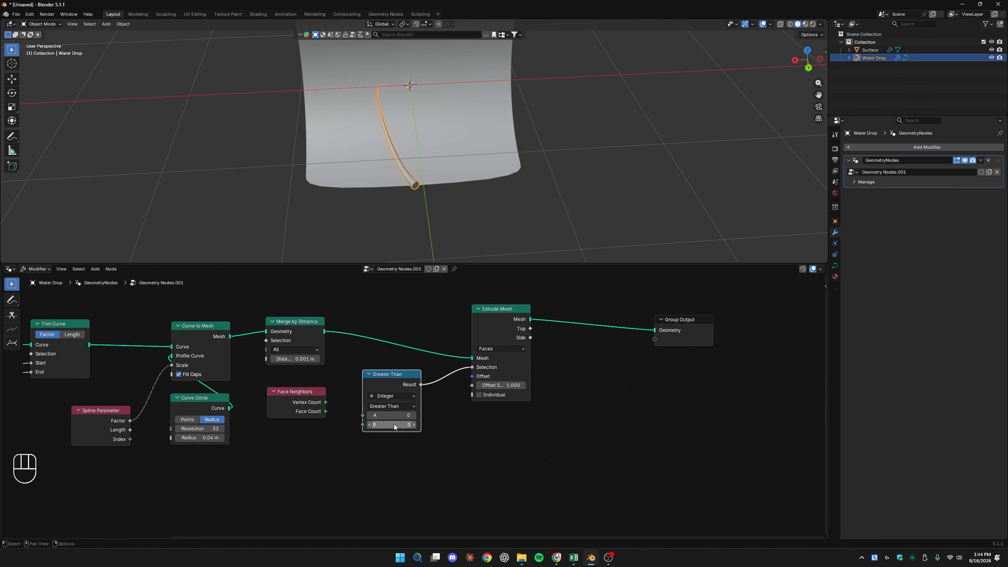
pyautogui.moveTo(326, 402); pyautogui.dragTo(363, 416)
pyautogui.click(383, 425)
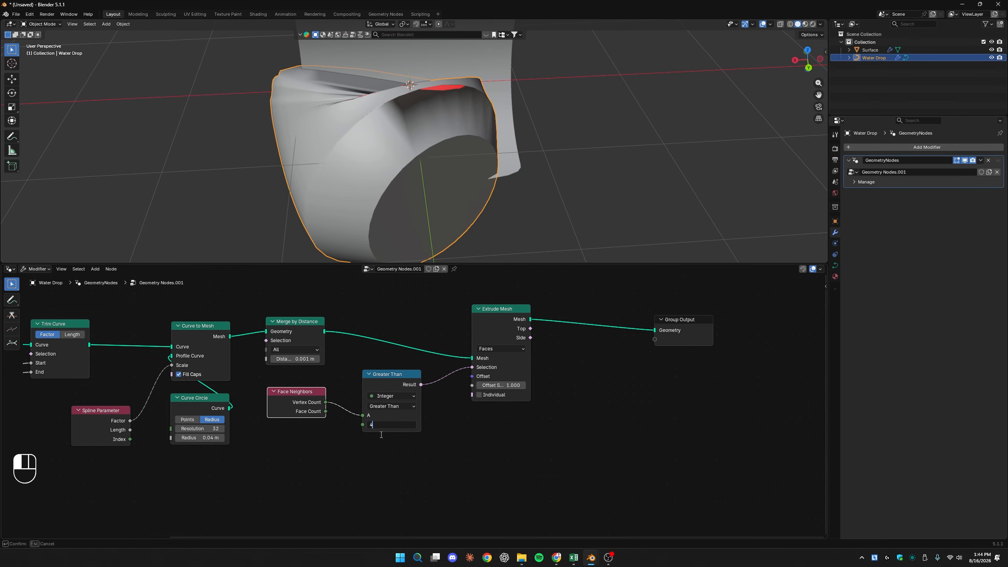
pyautogui.write('4')
pyautogui.press('Return')
pyautogui.click(399, 405)
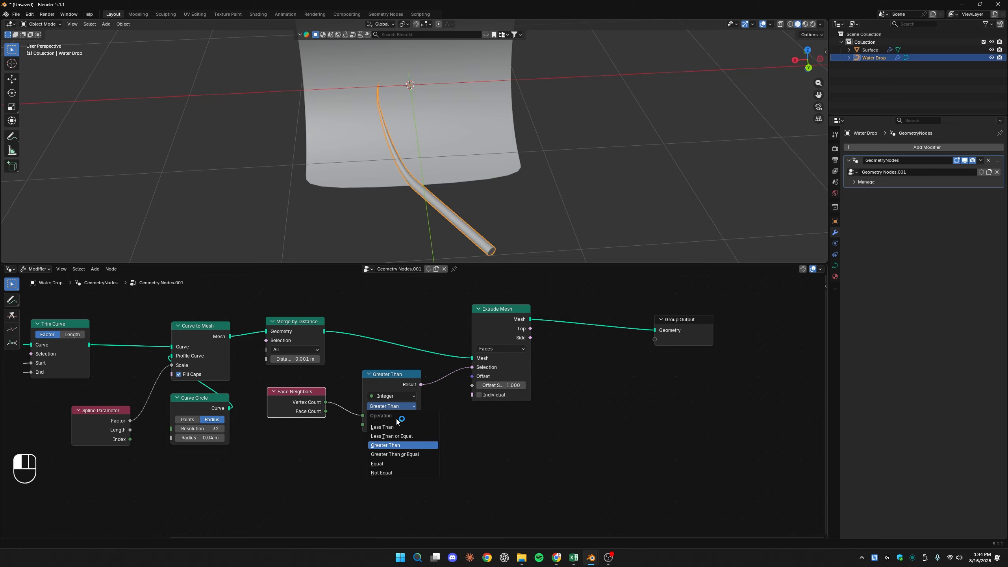
pyautogui.click(386, 445)
# - Enable the wireframe overlay in the viewport to show the mesh edges
pyautogui.moveTo(481, 202); pyautogui.dragTo(471, 195, button='middle')
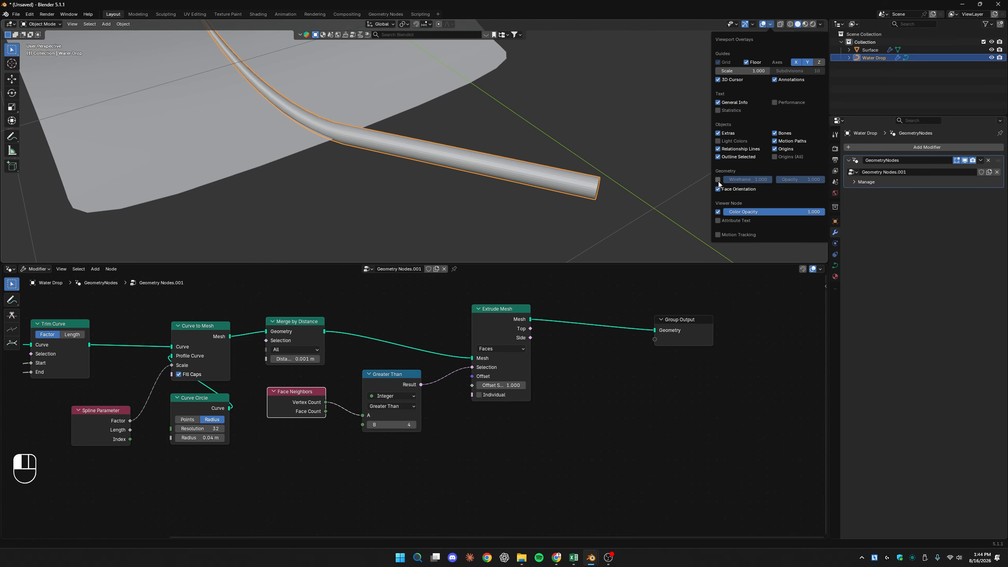
pyautogui.click(718, 180)
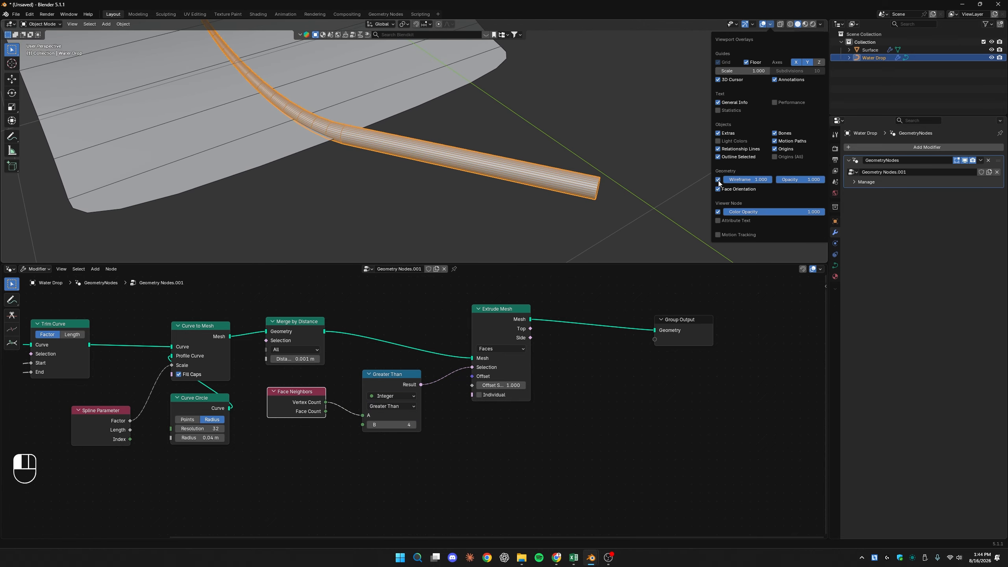
# - Examine the tube's side faces and many-sided end cap in wireframe, keeping the Compare node's operation at Greater Than
pyautogui.moveTo(553, 215); pyautogui.dragTo(484, 205, button='middle')
pyautogui.scroll(4, 484, 201)
pyautogui.keyDown('shift'); pyautogui.moveTo(381, 204); pyautogui.dragTo(412, 171, button='middle'); pyautogui.keyUp('shift')
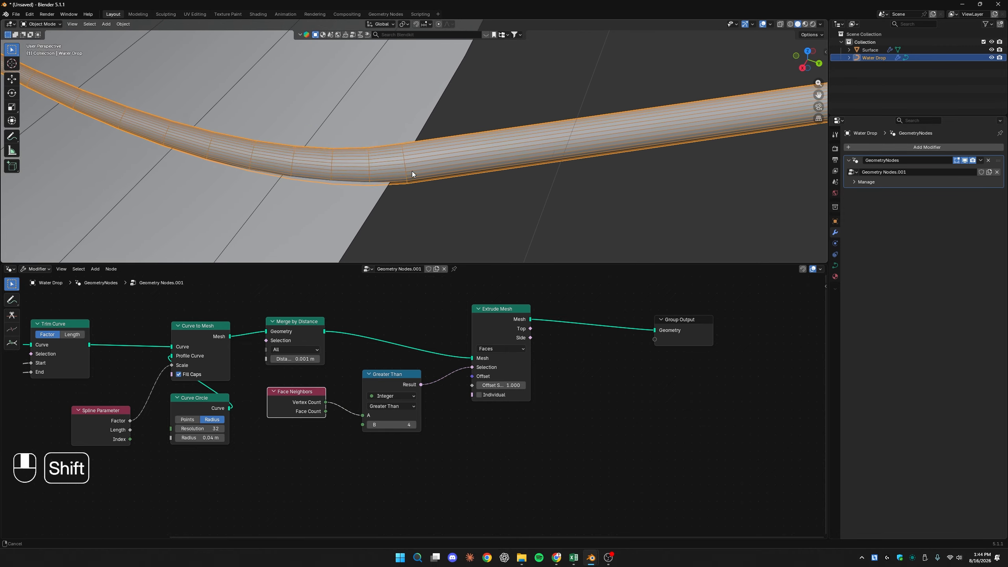
pyautogui.scroll(5, 412, 171)
pyautogui.moveTo(398, 227); pyautogui.dragTo(433, 175, button='middle')
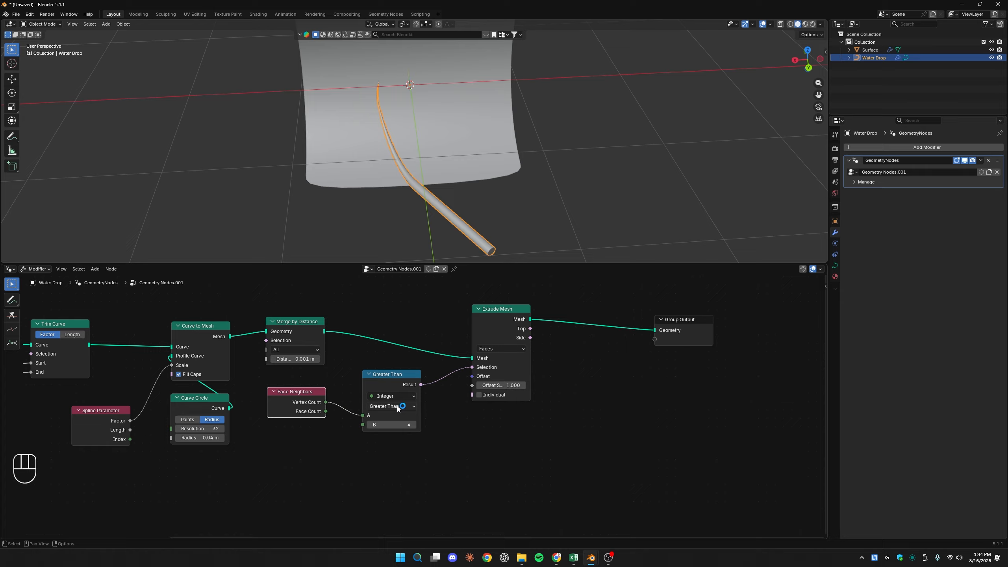
pyautogui.click(392, 406)
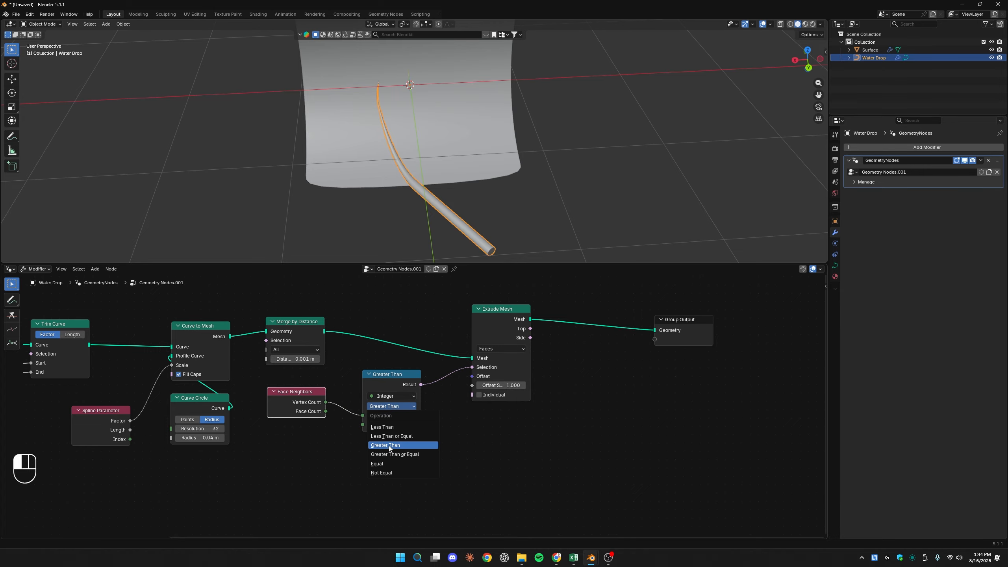
pyautogui.click(389, 445)
pyautogui.moveTo(416, 169); pyautogui.dragTo(401, 162, button='middle')
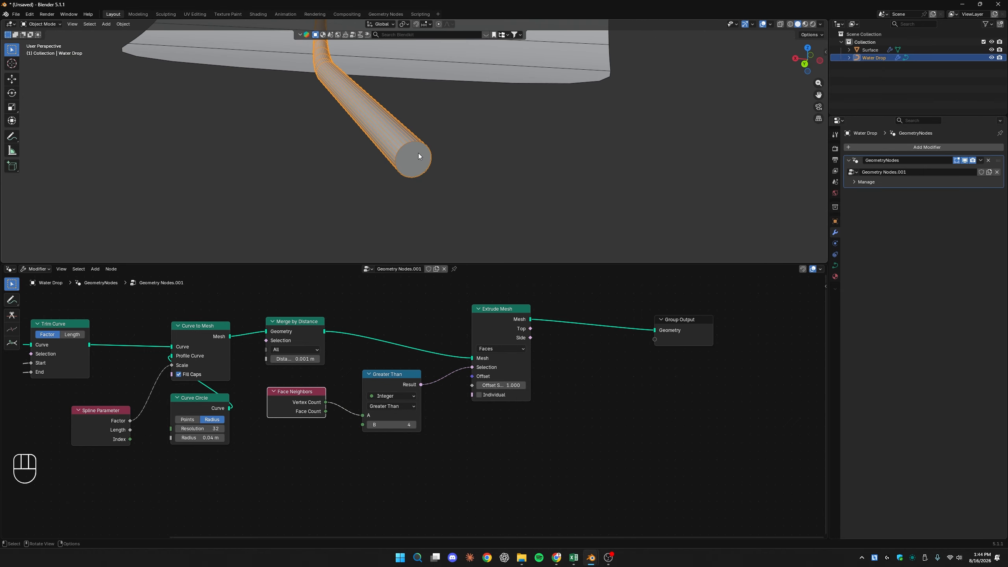
pyautogui.scroll(4, 419, 155)
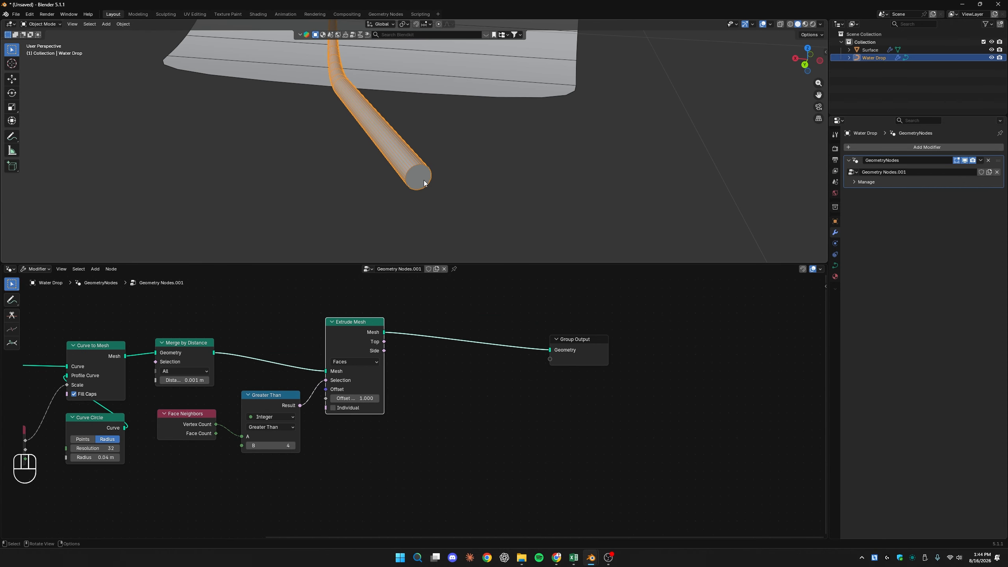
# - Set the Extrude Mesh node's Offset Scale to 0.020
pyautogui.scroll(2, 413, 405)
pyautogui.moveTo(334, 395); pyautogui.dragTo(313, 395)
pyautogui.click(334, 395)
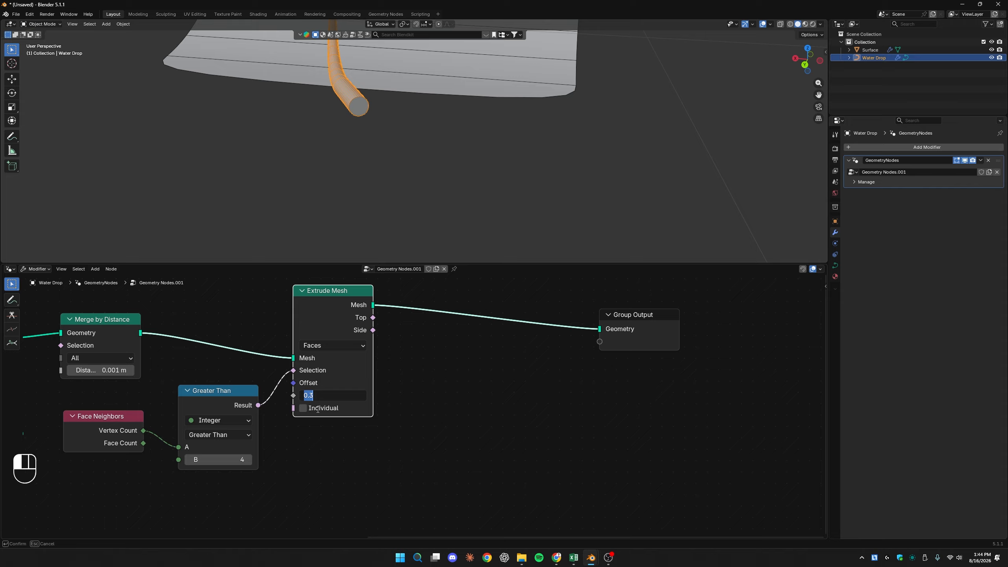
pyautogui.press('Return')
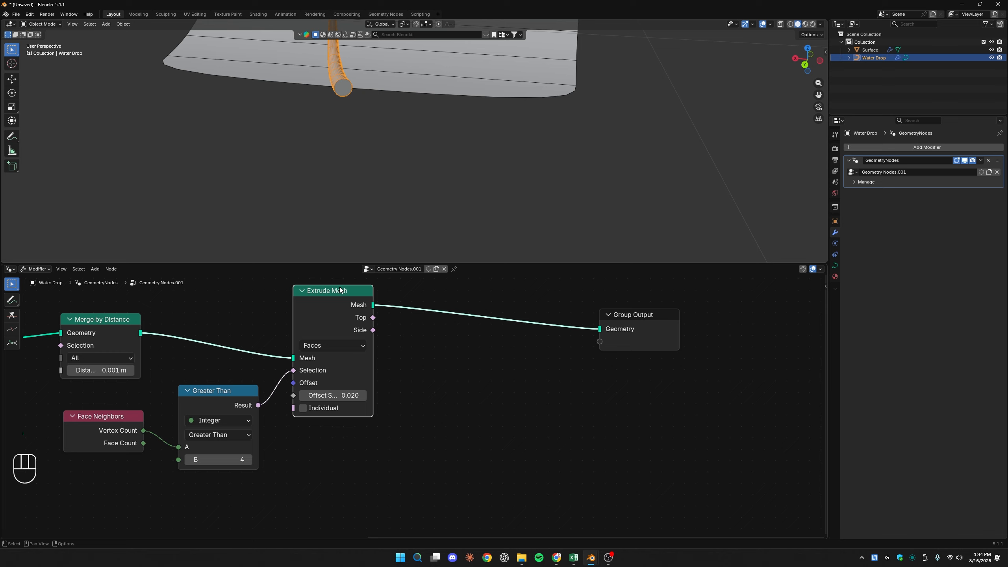
# - Add a Scale Elements node between Extrude Mesh and Group Output
pyautogui.moveTo(401, 126); pyautogui.dragTo(421, 148, button='middle')
pyautogui.scroll(6, 421, 148)
pyautogui.keyDown('shift'); pyautogui.moveTo(254, 137); pyautogui.dragTo(392, 191, button='middle'); pyautogui.keyUp('shift')
pyautogui.moveTo(364, 443); pyautogui.dragTo(325, 451, button='middle')
pyautogui.hotkey('shift', 'a')
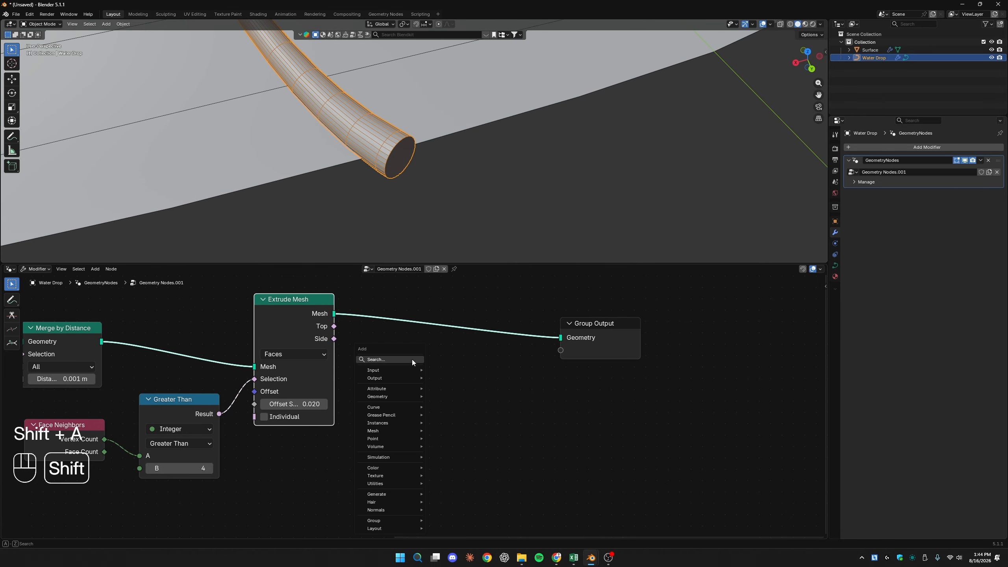
pyautogui.write('scale')
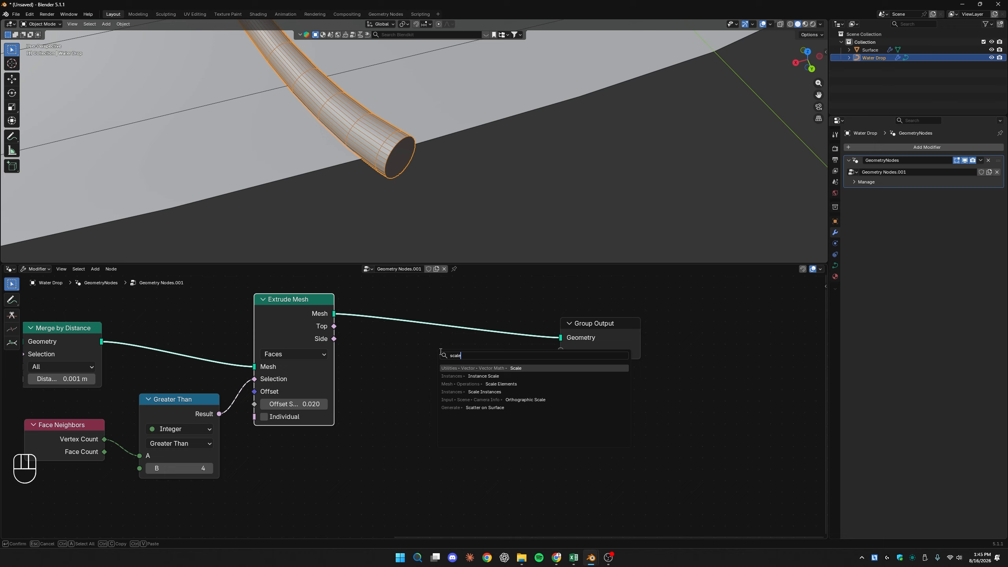
pyautogui.click(483, 384)
pyautogui.click(358, 297)
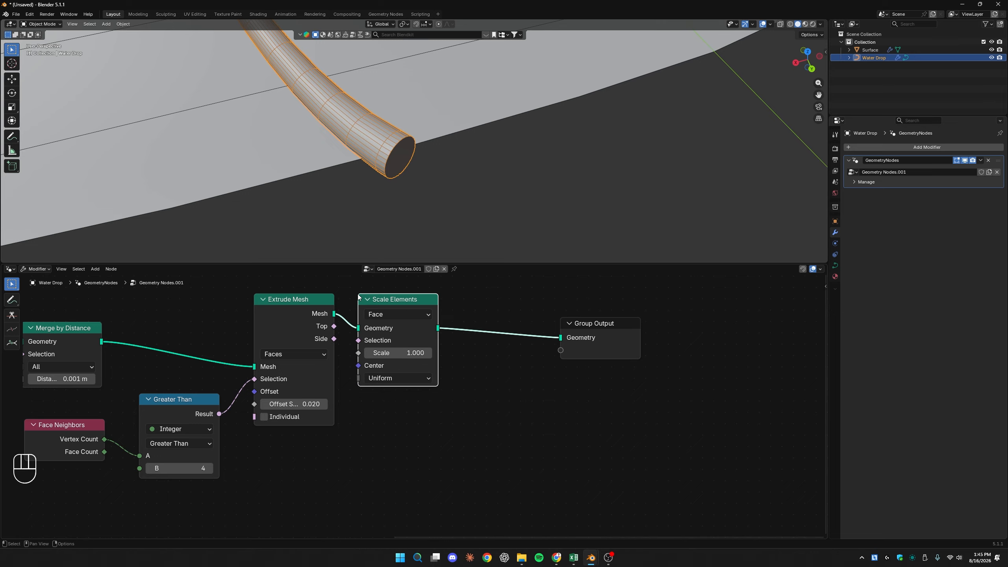
# - Try a Scale of 2.600 on Scale Elements without a selection, and undo it
pyautogui.moveTo(388, 353); pyautogui.dragTo(422, 353)
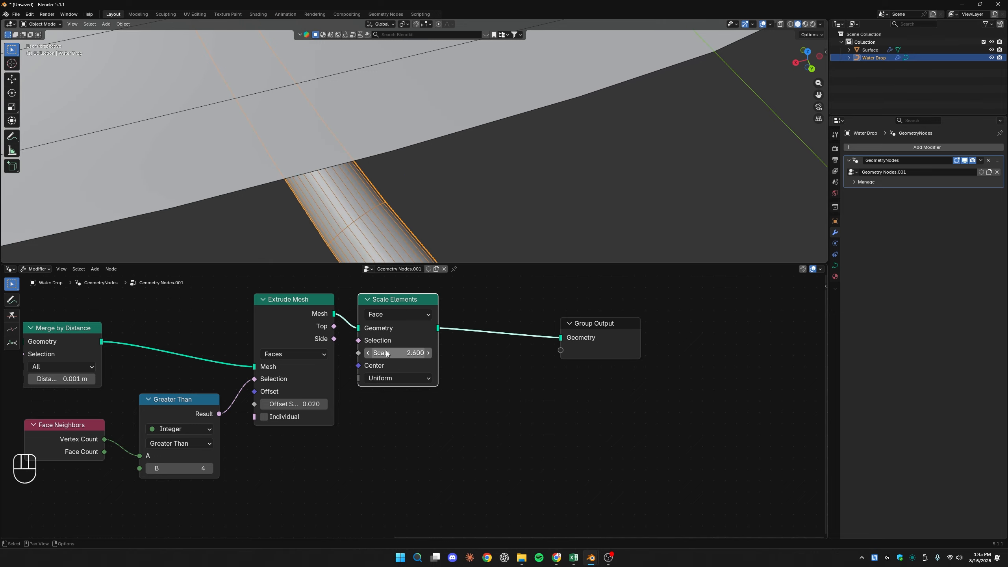
pyautogui.moveTo(456, 167); pyautogui.dragTo(373, 250, button='middle')
pyautogui.hotkey('ctrl', 'z')
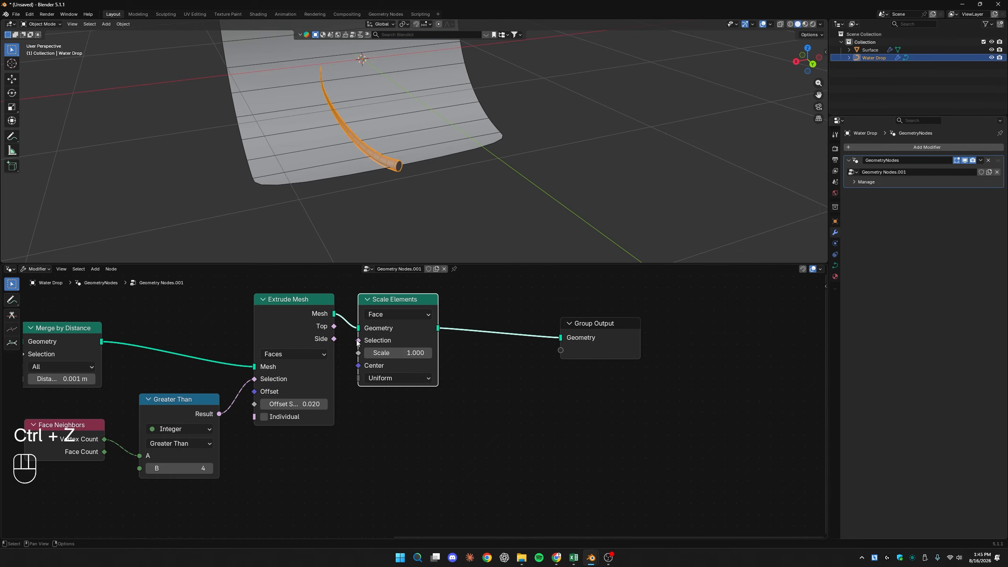
# - Connect the Compare node's Result to Scale Elements' Selection and try a Scale of 3.400
pyautogui.moveTo(220, 414); pyautogui.dragTo(274, 405)
pyautogui.moveTo(334, 339); pyautogui.dragTo(357, 341)
pyautogui.moveTo(424, 353); pyautogui.dragTo(440, 353)
pyautogui.moveTo(387, 239); pyautogui.dragTo(500, 199, button='middle')
pyautogui.scroll(5, 500, 199)
pyautogui.keyDown('shift'); pyautogui.moveTo(500, 198); pyautogui.dragTo(364, 144, button='middle'); pyautogui.keyUp('shift')
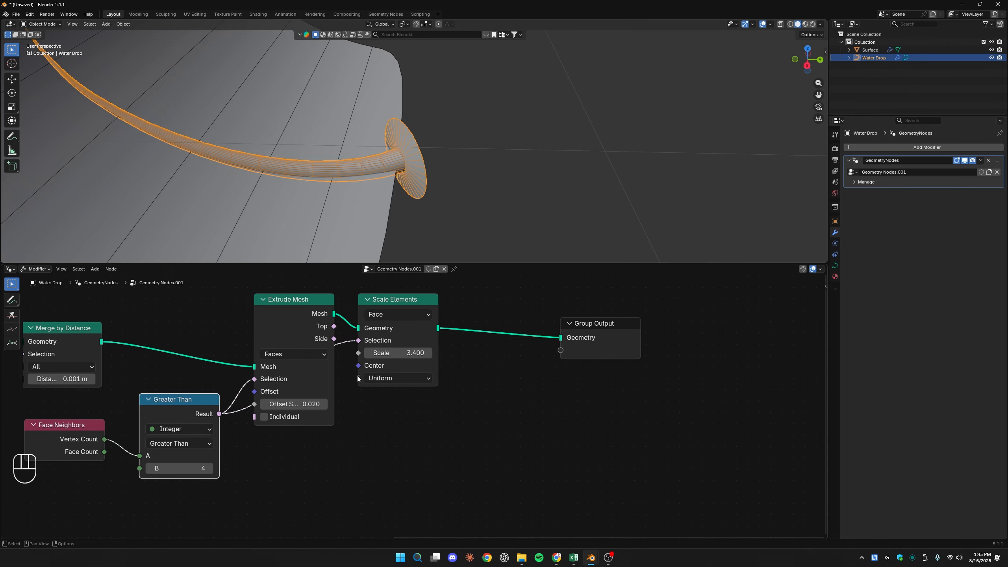
# - Move Scale Elements slightly away from Extrude Mesh and replace its Selection link with one from Extrude Mesh's Top output
pyautogui.moveTo(406, 304); pyautogui.dragTo(427, 302)
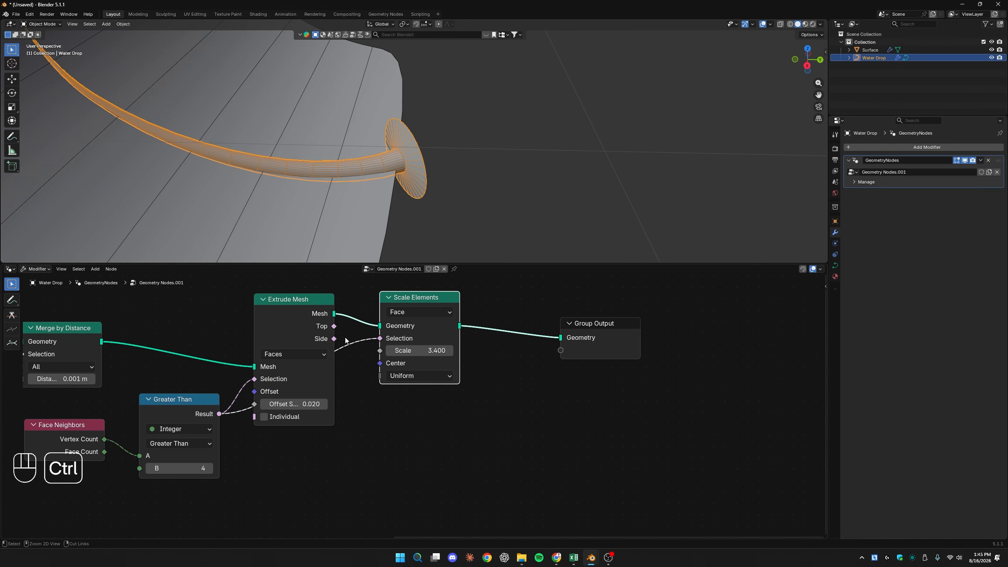
pyautogui.keyDown('ctrl'); pyautogui.moveTo(361, 355); pyautogui.dragTo(364, 367, button='right'); pyautogui.keyUp('ctrl')
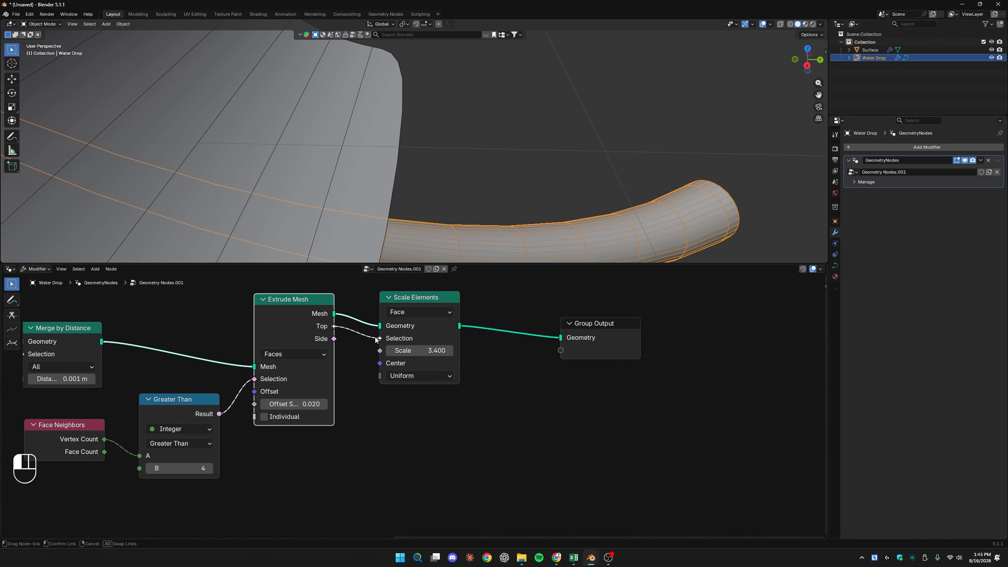
pyautogui.moveTo(377, 338); pyautogui.dragTo(333, 325)
pyautogui.scroll(-5, 473, 209)
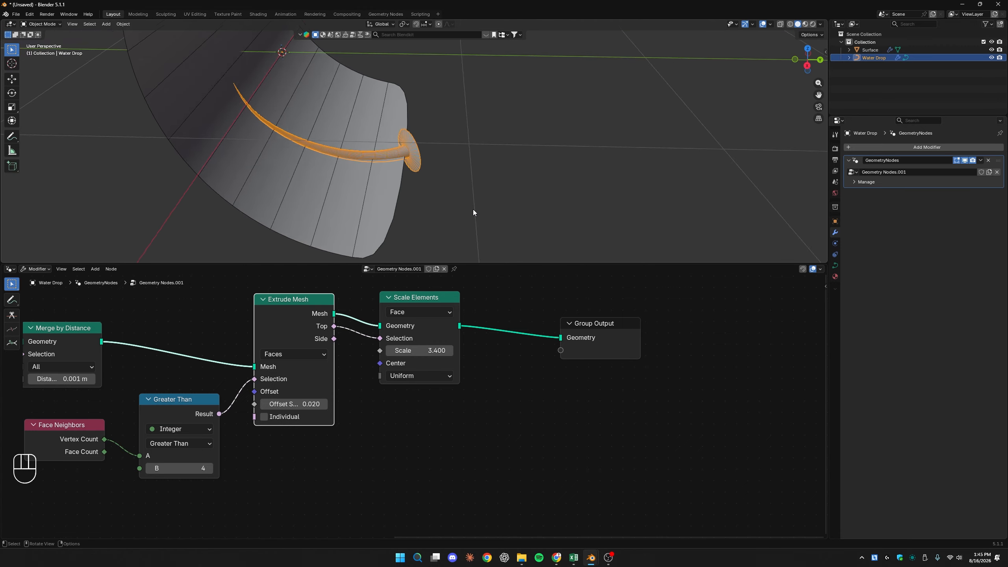
pyautogui.moveTo(473, 209); pyautogui.dragTo(408, 214, button='middle')
pyautogui.scroll(5, 397, 214)
pyautogui.keyDown('shift'); pyautogui.moveTo(345, 208); pyautogui.dragTo(433, 185, button='middle'); pyautogui.keyUp('shift')
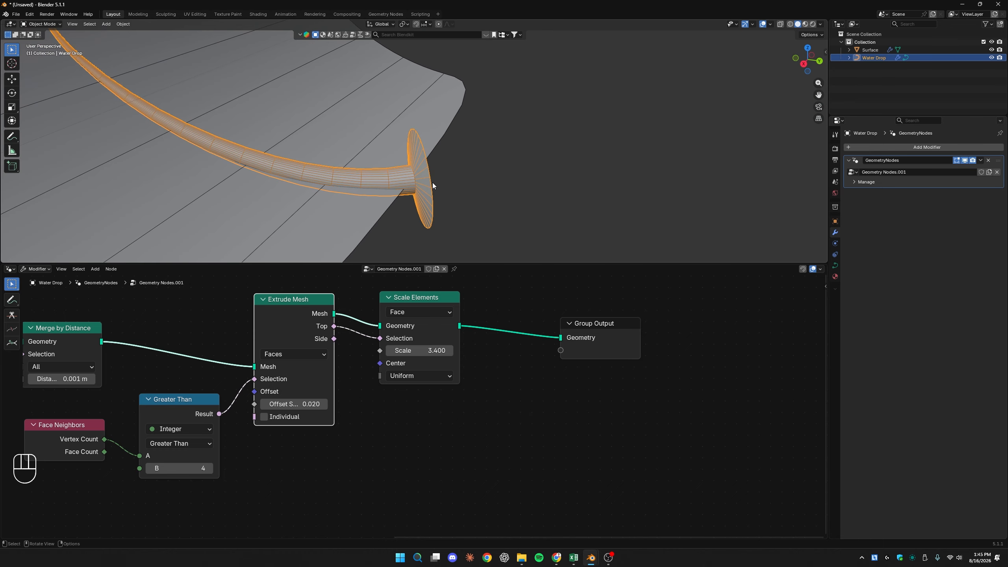
# - Set the Scale Elements node's Scale to 0.8 to narrow the extruded end cap
pyautogui.moveTo(429, 353); pyautogui.dragTo(405, 353)
pyautogui.scroll(3, 454, 245)
pyautogui.moveTo(454, 246); pyautogui.dragTo(382, 228, button='middle')
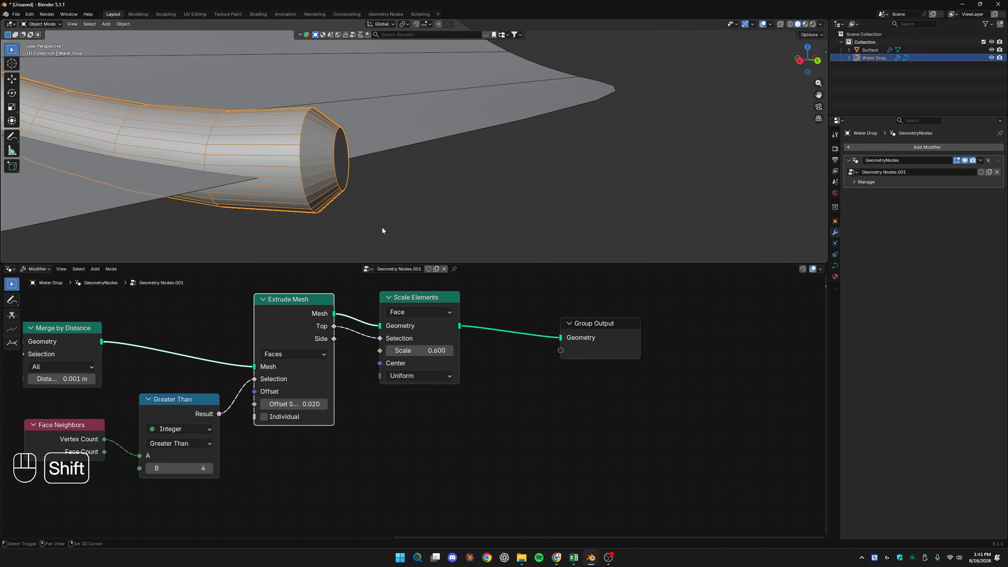
pyautogui.moveTo(433, 350); pyautogui.dragTo(408, 349)
pyautogui.click(408, 349)
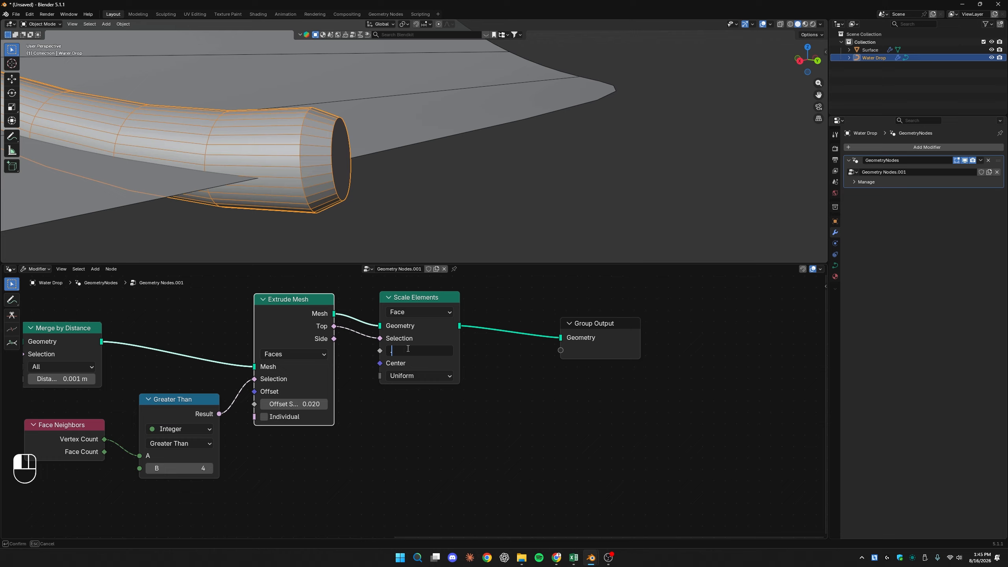
pyautogui.write('0.8')
pyautogui.press('Return')
pyautogui.moveTo(530, 182); pyautogui.dragTo(423, 218, button='middle')
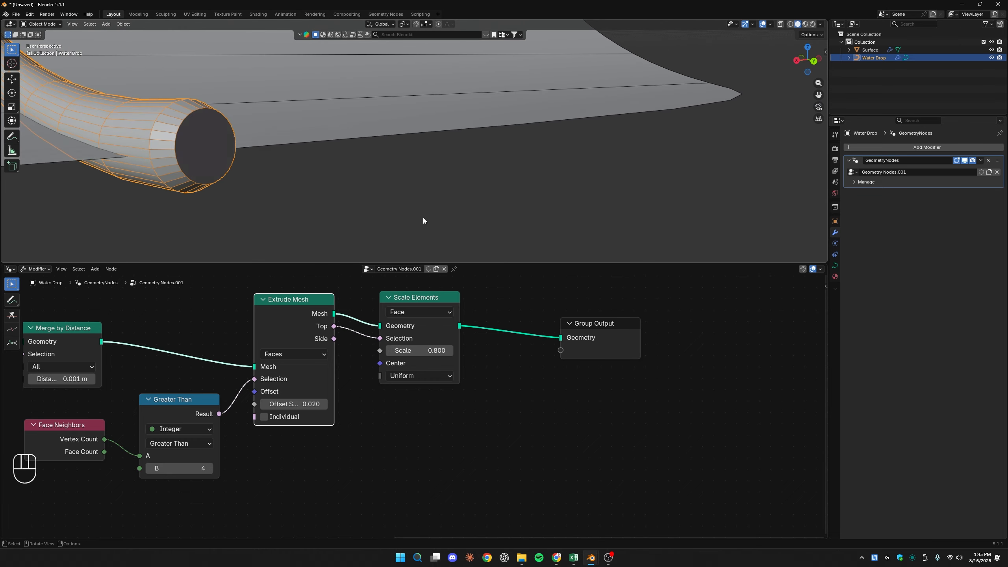
pyautogui.scroll(-3, 423, 218)
pyautogui.keyDown('shift'); pyautogui.moveTo(302, 198); pyautogui.dragTo(372, 212, button='middle'); pyautogui.keyUp('shift')
# - Duplicate the Extrude Mesh and Scale Elements pair and move Group Output farther along to make room
pyautogui.scroll(-2, 416, 355)
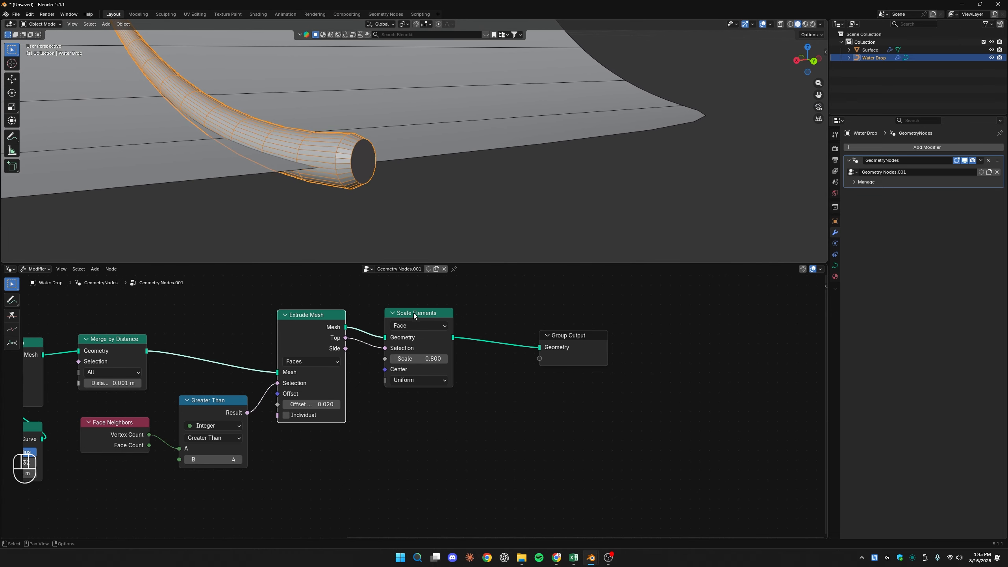
pyautogui.moveTo(414, 313); pyautogui.dragTo(395, 314)
pyautogui.scroll(-4, 413, 409)
pyautogui.moveTo(412, 443); pyautogui.dragTo(334, 328)
pyautogui.moveTo(350, 363); pyautogui.dragTo(280, 355, button='middle')
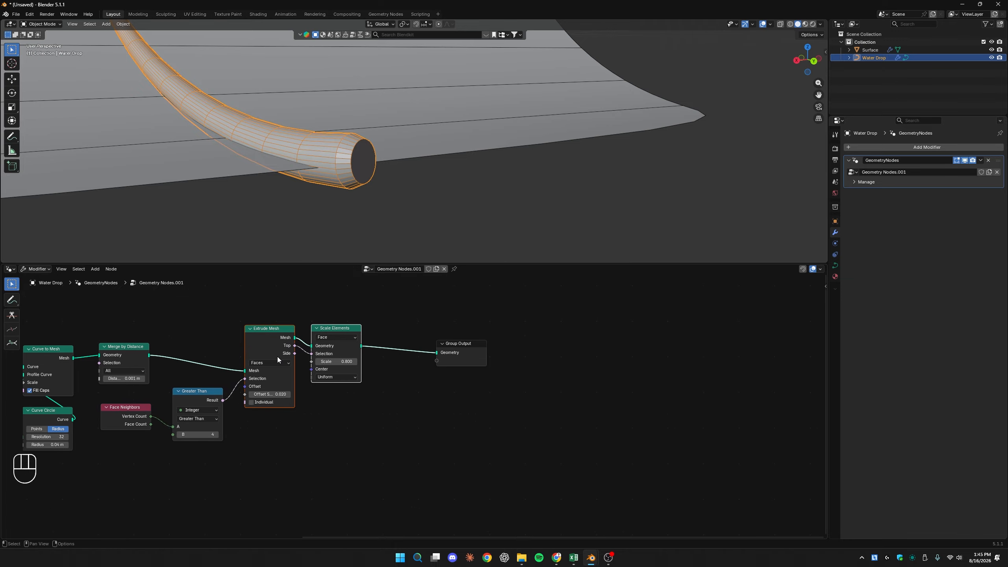
pyautogui.hotkey('shift', 'd')
pyautogui.click(469, 346)
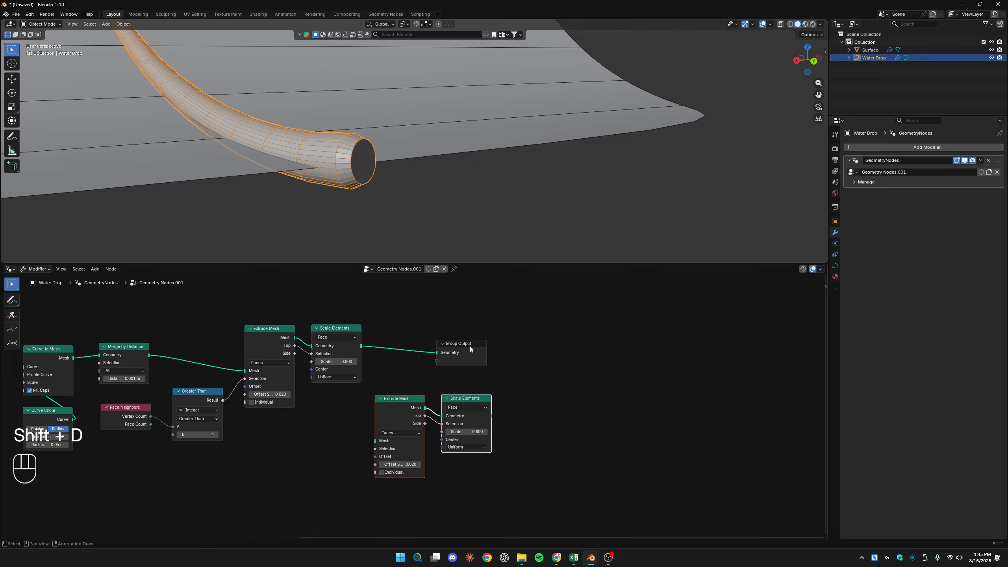
pyautogui.moveTo(470, 346); pyautogui.dragTo(763, 342)
# - Line up the copied pair after the first and duplicate it again to place a third pair before Group Output
pyautogui.moveTo(524, 502); pyautogui.dragTo(403, 331)
pyautogui.moveTo(461, 433); pyautogui.dragTo(418, 439, button='middle')
pyautogui.hotkey('shift', 'd')
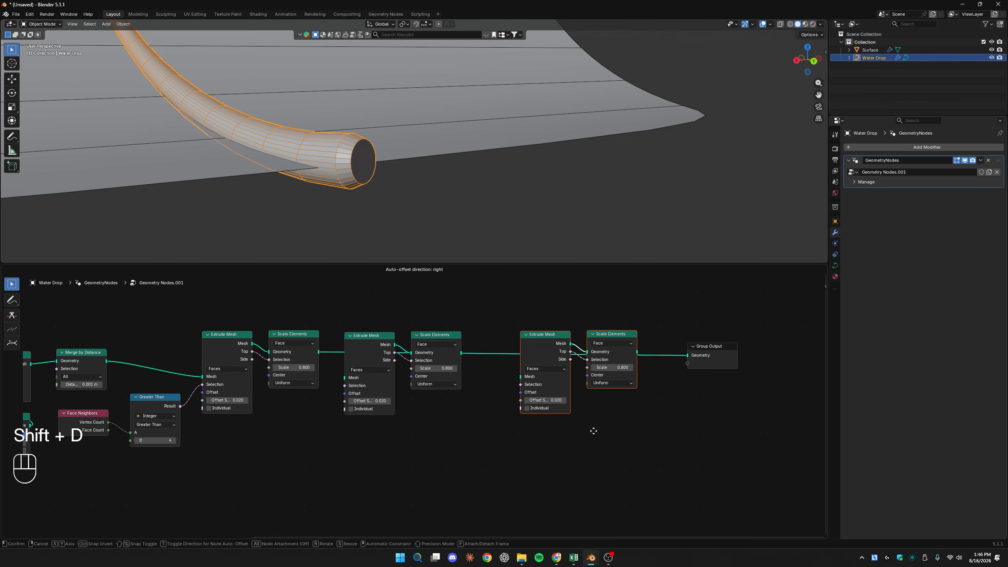
pyautogui.click(560, 428)
pyautogui.scroll(2, 433, 412)
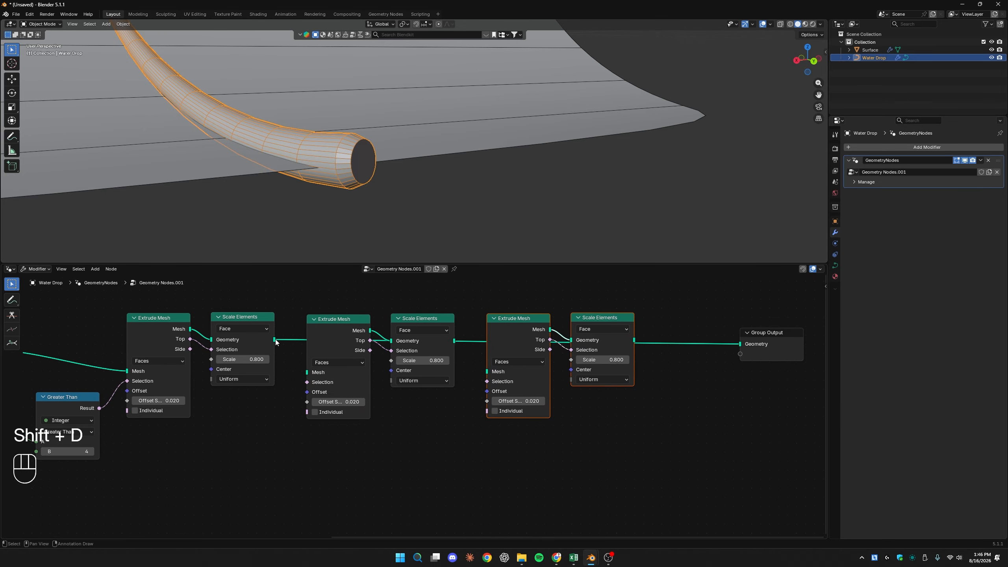
# - Chain the three pairs by linking each Scale Elements output to the next Extrude Mesh's Mesh input, and the last to Group Output
pyautogui.moveTo(274, 341); pyautogui.dragTo(308, 373)
pyautogui.moveTo(454, 340); pyautogui.dragTo(486, 371)
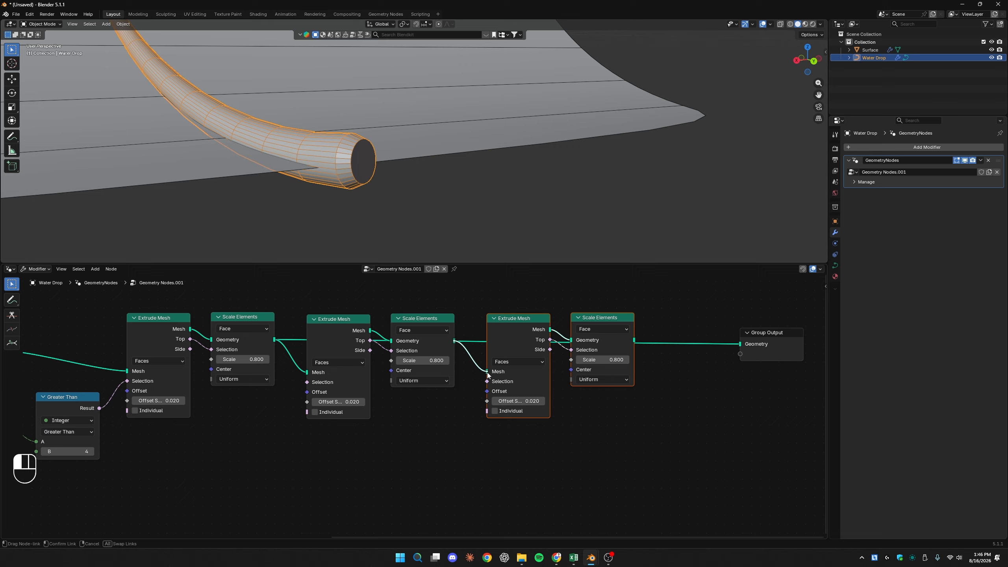
pyautogui.moveTo(533, 385); pyautogui.dragTo(480, 387, button='middle')
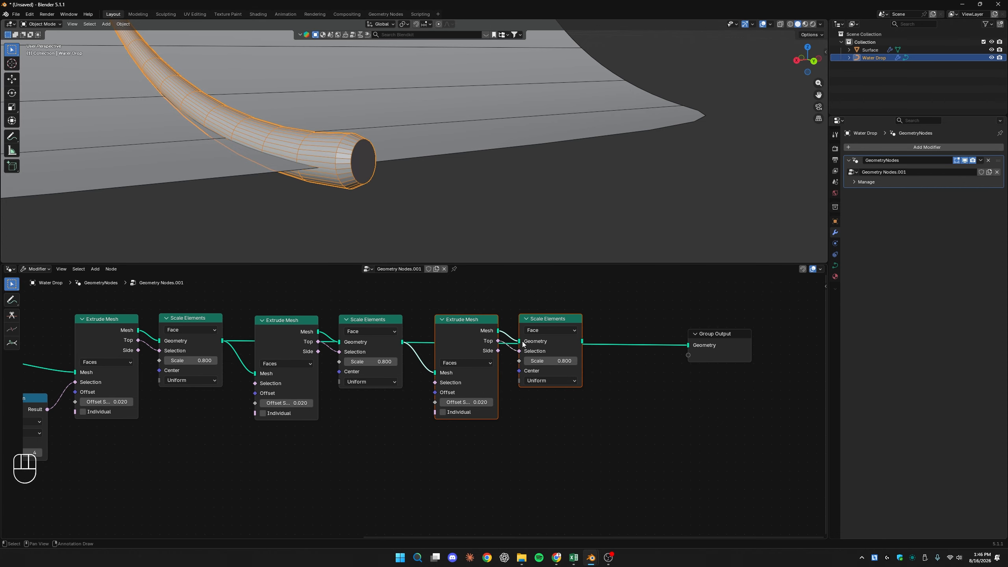
pyautogui.moveTo(583, 340); pyautogui.dragTo(691, 348)
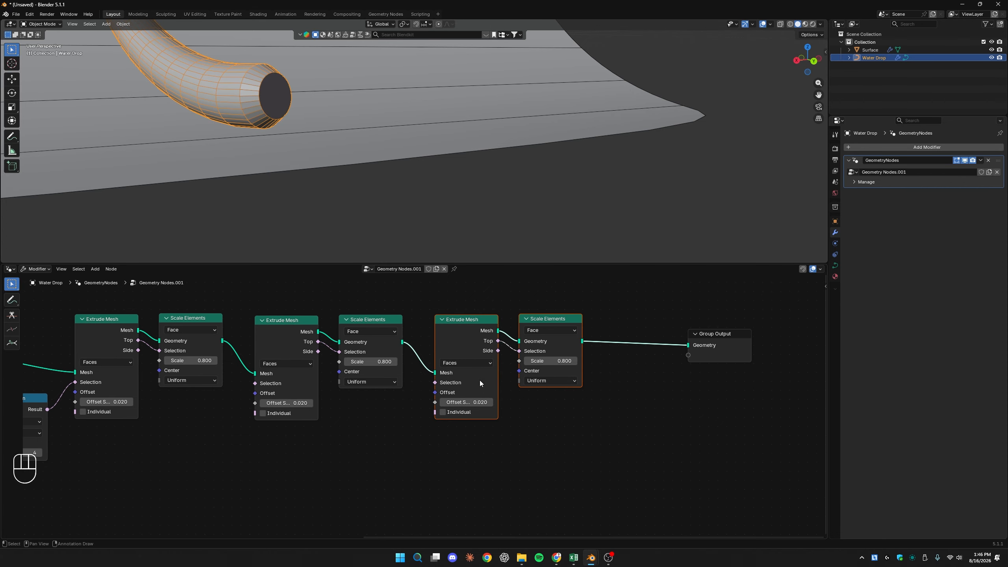
# - Connect the Compare node's Result to the Selection inputs of the second and third Extrude Mesh nodes and check the tapered tip
pyautogui.keyDown('ctrl'); pyautogui.hscroll(-3, 479, 379); pyautogui.keyUp('ctrl')
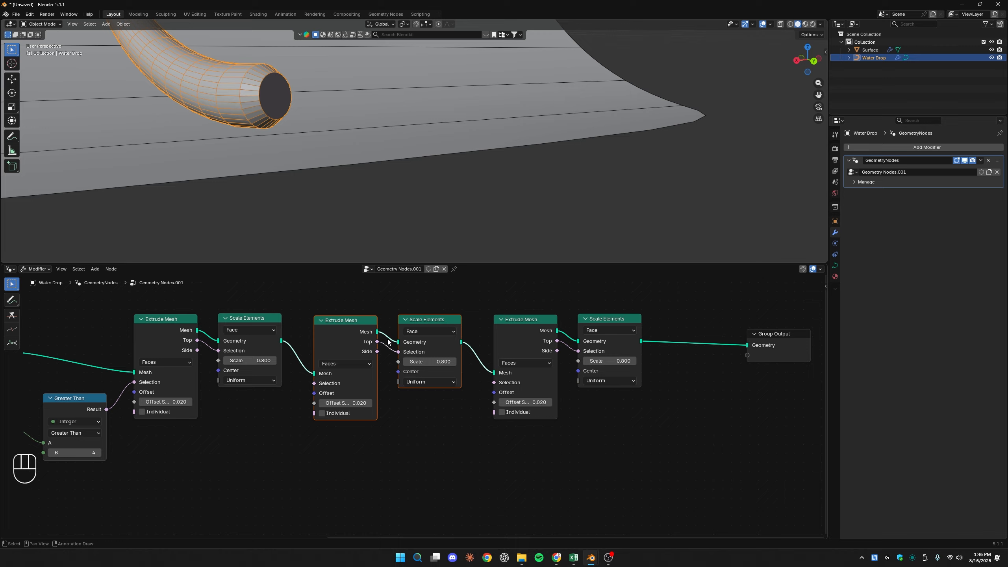
pyautogui.moveTo(357, 326); pyautogui.dragTo(352, 324)
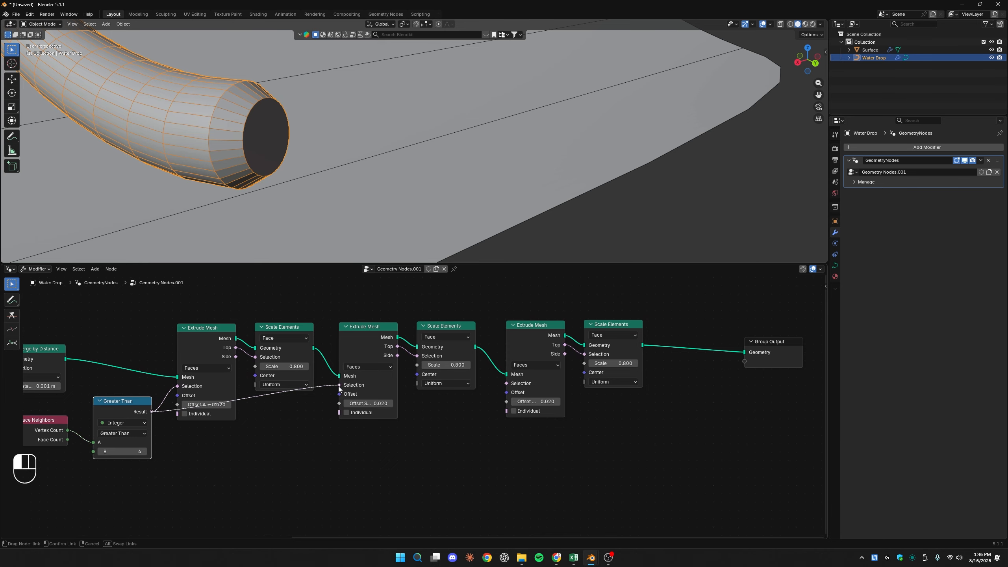
pyautogui.moveTo(339, 386); pyautogui.dragTo(338, 386)
pyautogui.moveTo(153, 412); pyautogui.dragTo(507, 383)
pyautogui.scroll(-3, 341, 229)
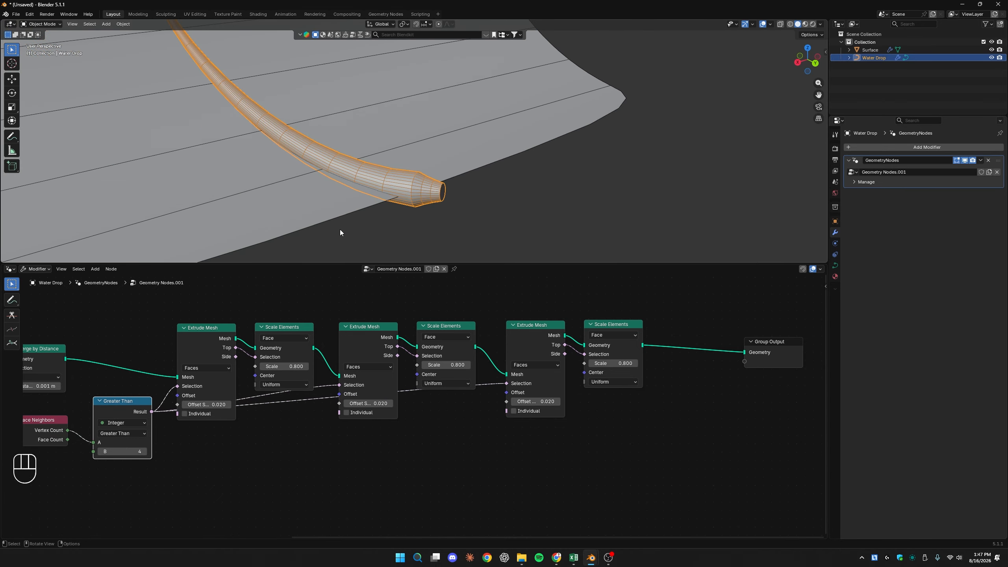
pyautogui.scroll(3, 333, 226)
pyautogui.moveTo(340, 229); pyautogui.dragTo(329, 212, button='middle')
pyautogui.moveTo(329, 212); pyautogui.dragTo(343, 186, button='middle')
pyautogui.scroll(3, 325, 199)
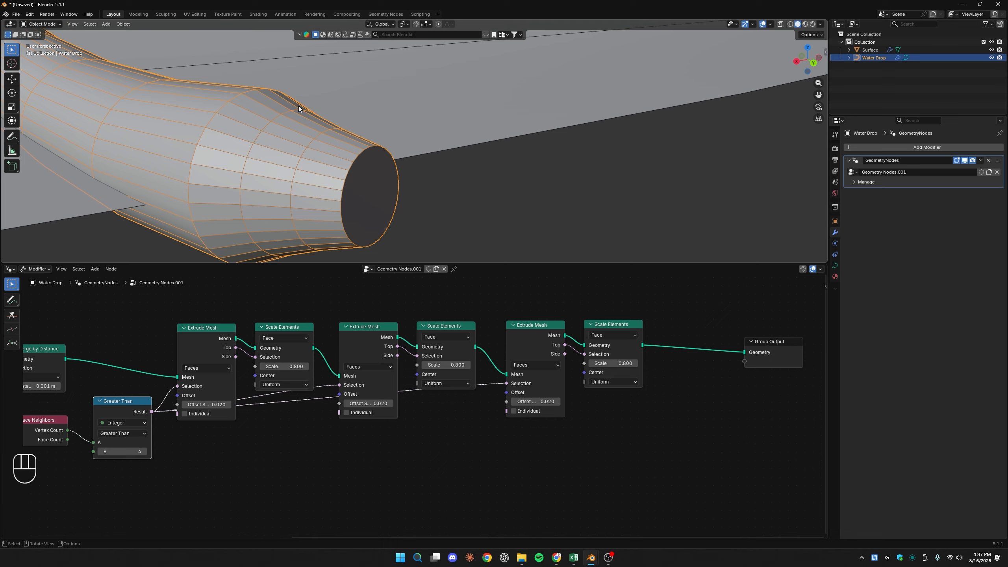
pyautogui.scroll(-2, 618, 447)
# - Move Group Output farther away to leave room after the third Extrude Mesh and Scale Elements pair
pyautogui.moveTo(618, 448); pyautogui.dragTo(494, 339)
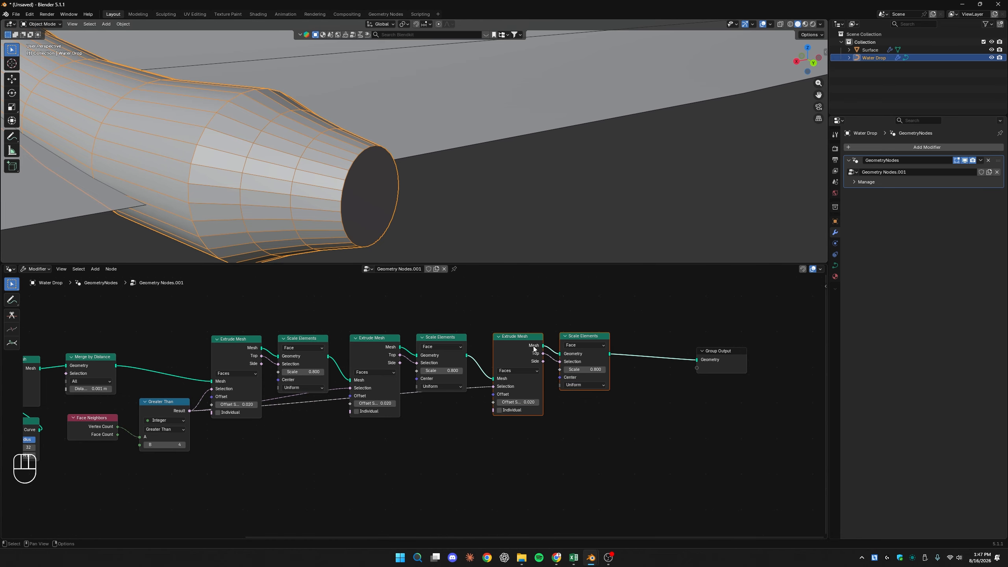
pyautogui.scroll(-2, 492, 382)
pyautogui.click(578, 363)
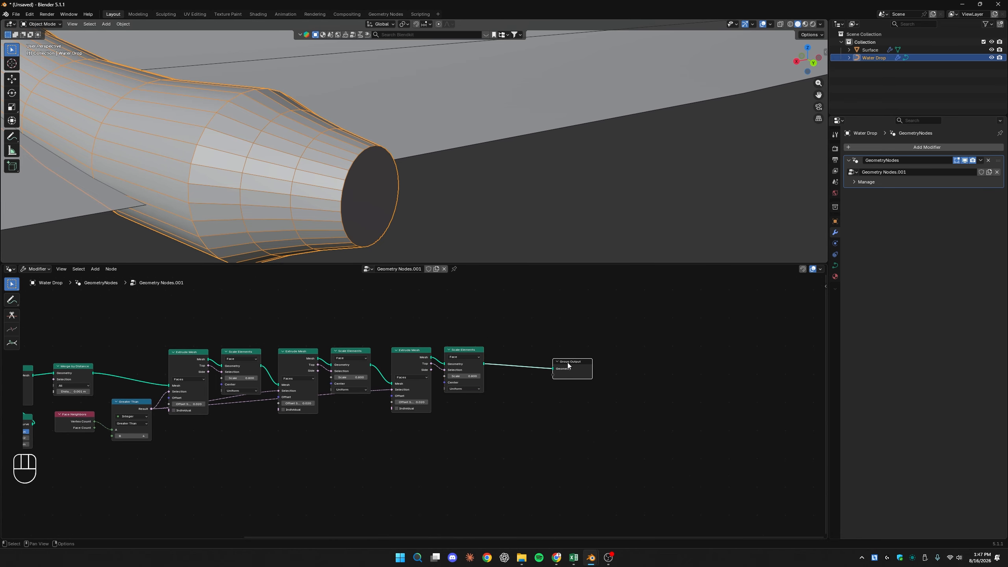
pyautogui.moveTo(567, 363); pyautogui.dragTo(691, 360)
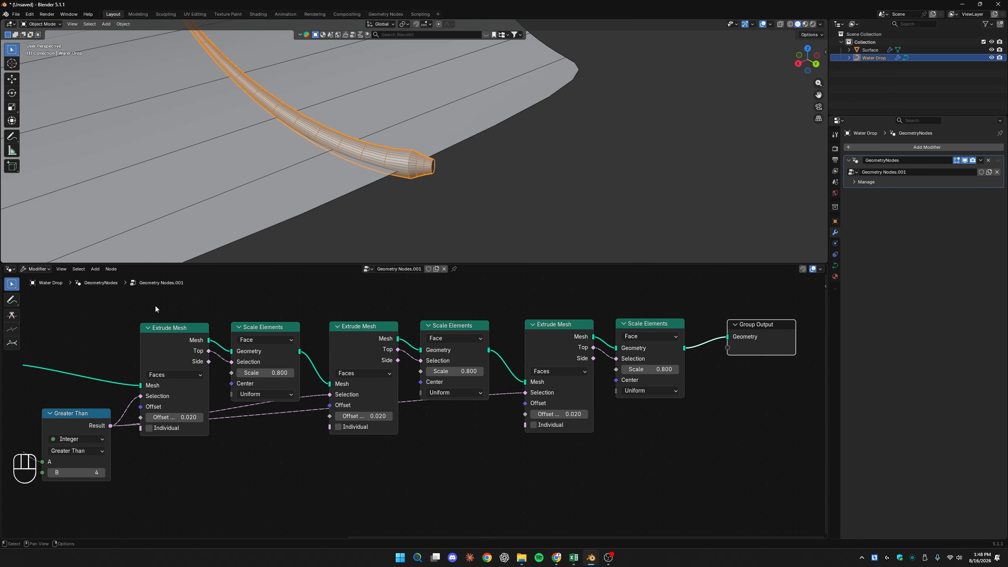
pyautogui.moveTo(156, 306); pyautogui.dragTo(307, 457)
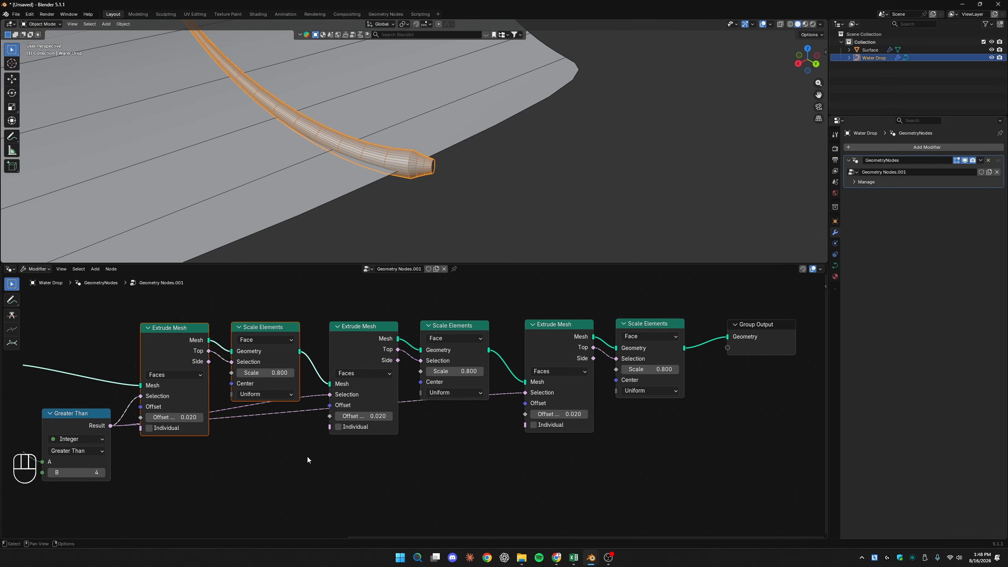
pyautogui.moveTo(337, 290); pyautogui.dragTo(446, 405)
pyautogui.moveTo(578, 302); pyautogui.dragTo(647, 425)
# - Set the second Extrude Mesh node's Offset Scale to 0.015 and the second Scale Elements node's Scale to 0.6
pyautogui.moveTo(391, 494); pyautogui.dragTo(410, 489, button='middle')
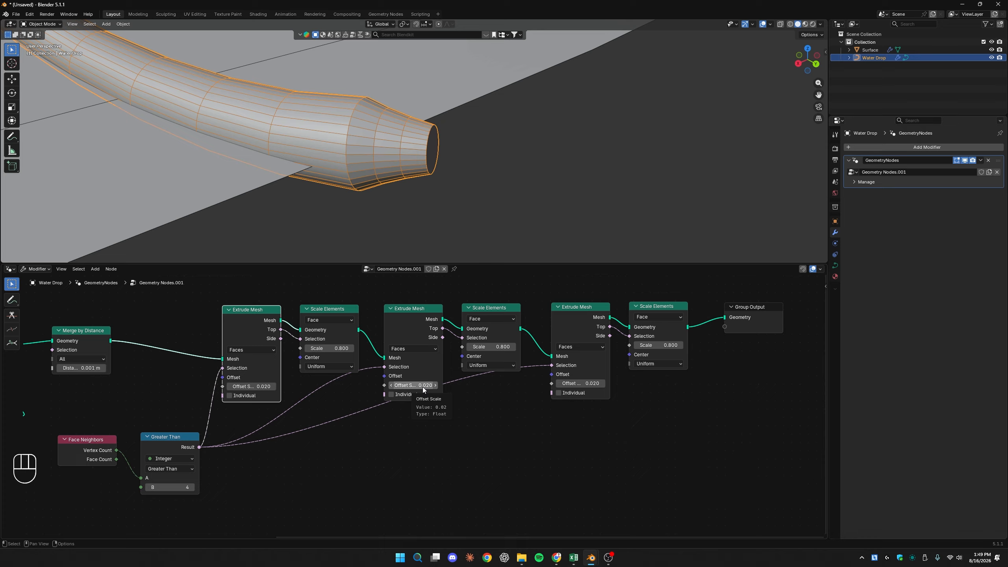
pyautogui.click(423, 387)
pyautogui.write('.01')
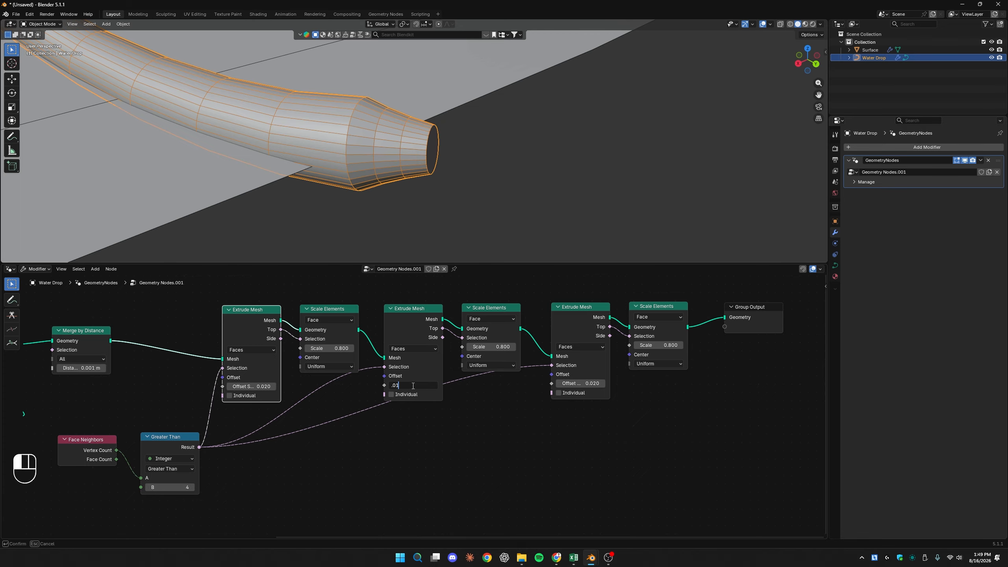
pyautogui.write('5')
pyautogui.press('Return')
pyautogui.click(491, 346)
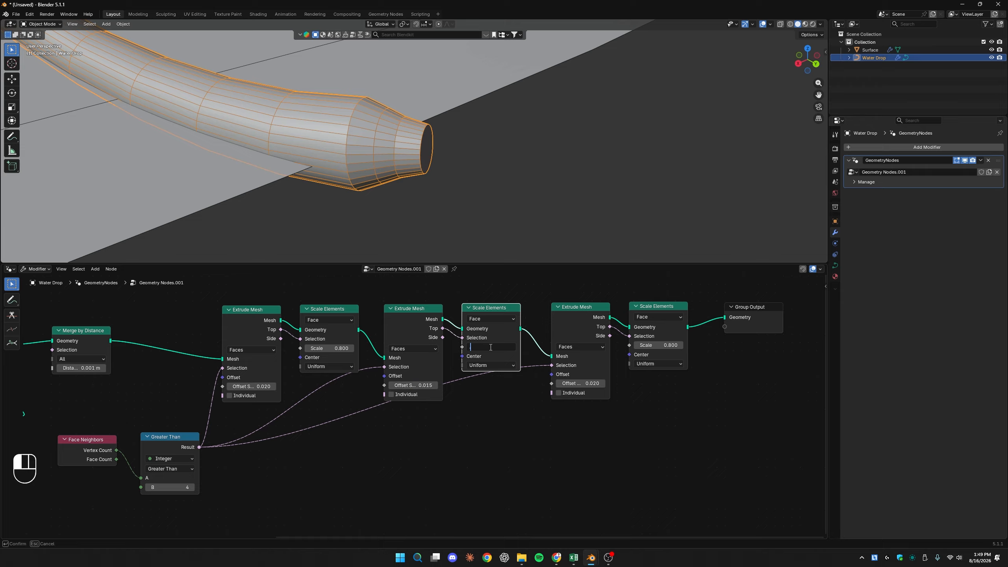
pyautogui.write('.6')
pyautogui.press('Return')
# - Set the third Extrude Mesh node's Offset Scale to 0.01 and the third Scale Elements node's Scale to 0.4
pyautogui.moveTo(622, 395); pyautogui.dragTo(473, 399, button='middle')
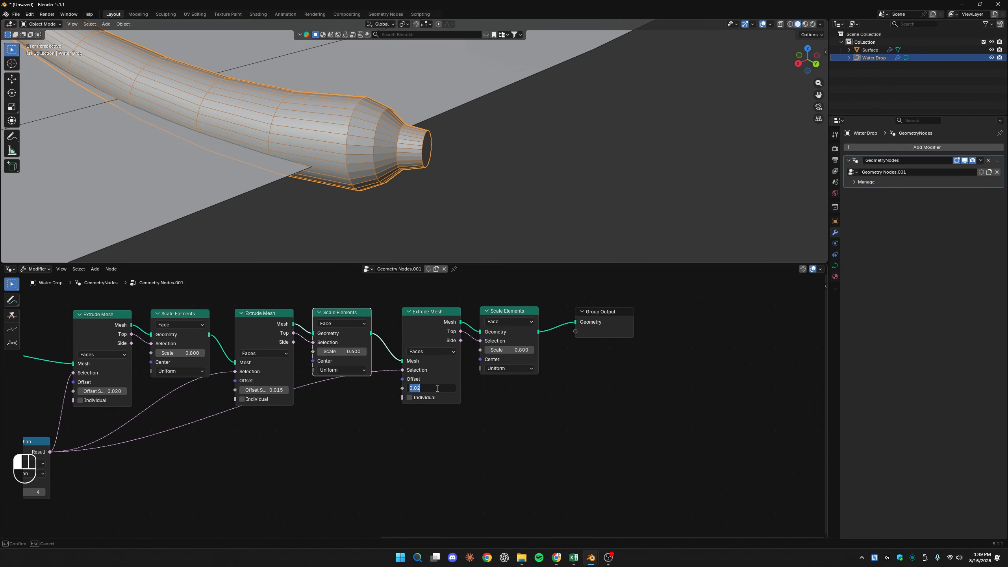
pyautogui.click(437, 388)
pyautogui.write('.01')
pyautogui.press('Return')
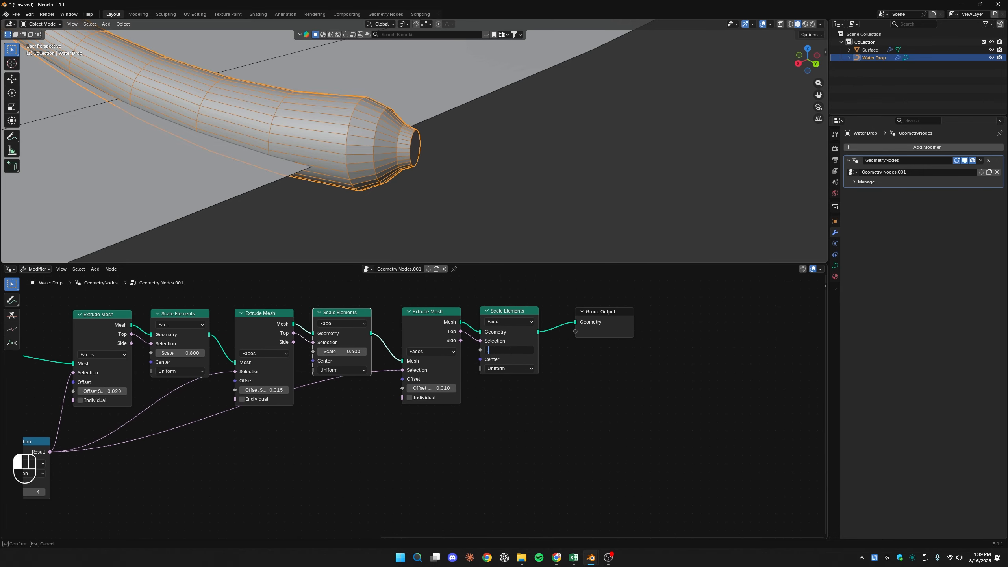
pyautogui.write('.4')
pyautogui.press('Return')
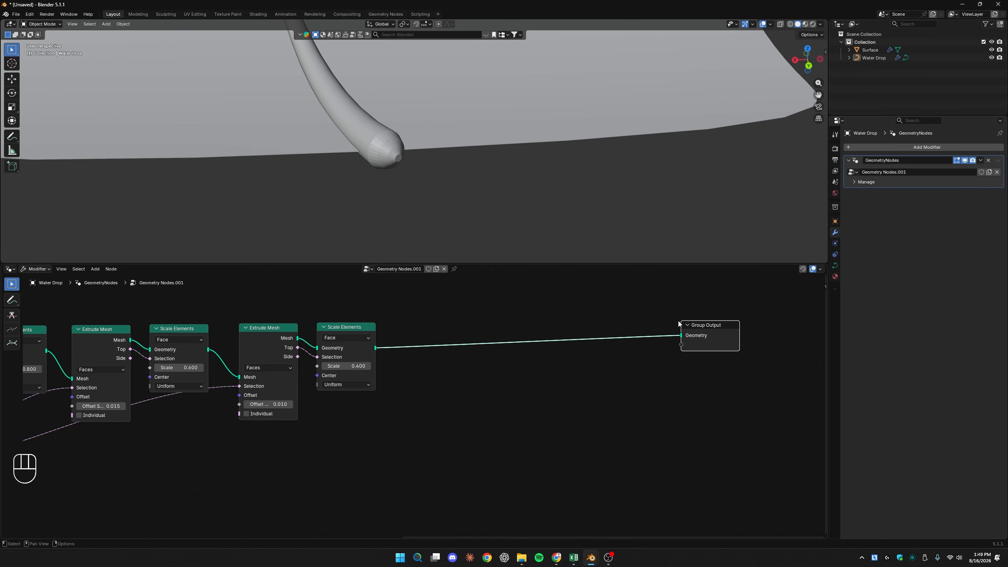
# - Insert a Subdivision Surface node between the last Scale Elements node and Group Output and set its Level to 2
pyautogui.hotkey('shift', 'a')
pyautogui.write('subde')
pyautogui.click(591, 329)
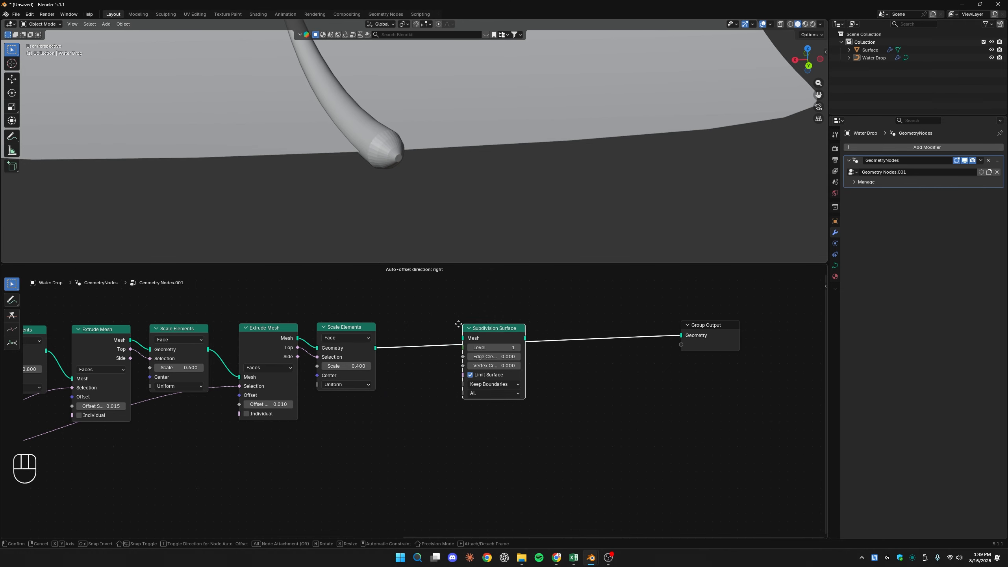
pyautogui.click(421, 322)
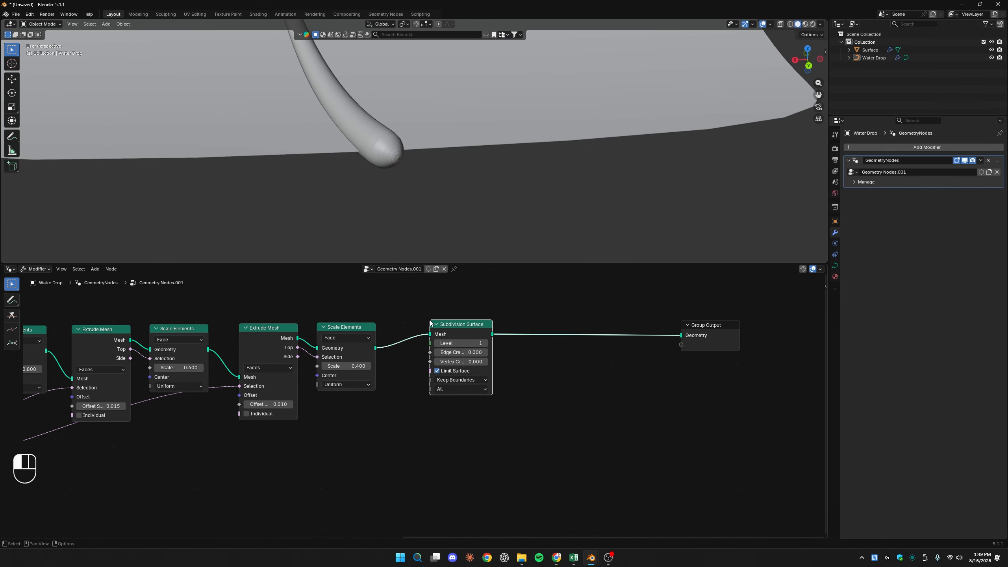
pyautogui.click(481, 345)
pyautogui.moveTo(448, 197)
pyautogui.mouseDown(button='middle')
pyautogui.moveTo(207, 178)
pyautogui.moveTo(153, 77)
pyautogui.moveTo(144, 169)
pyautogui.moveTo(437, 225)
pyautogui.moveTo(447, 217)
pyautogui.mouseUp(button='middle')
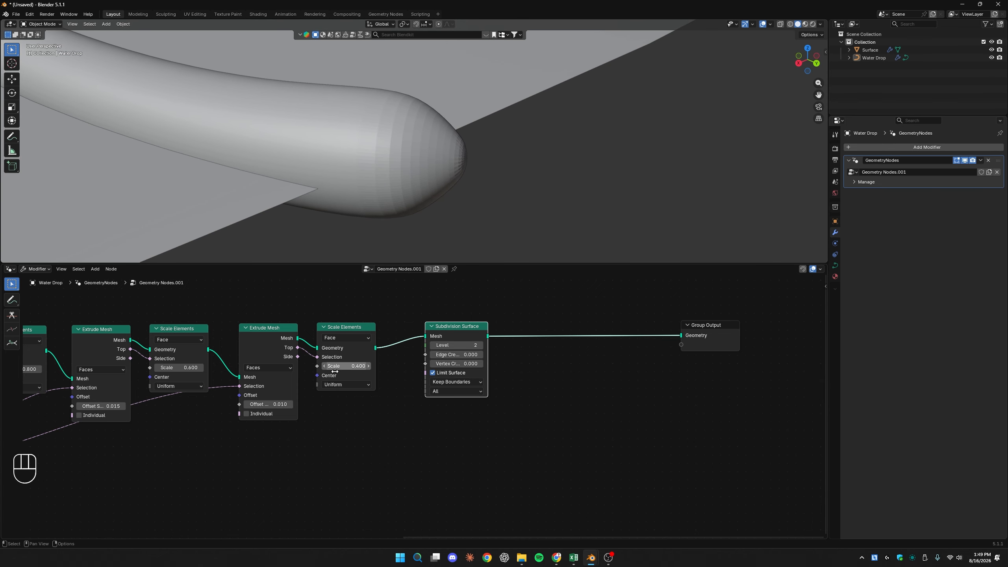
# - Set the third Scale Elements node's Scale to 0.2 and the third Extrude Mesh node's Offset Scale to 0.005
pyautogui.moveTo(250, 412); pyautogui.dragTo(334, 413, button='middle')
pyautogui.scroll(3, 446, 376)
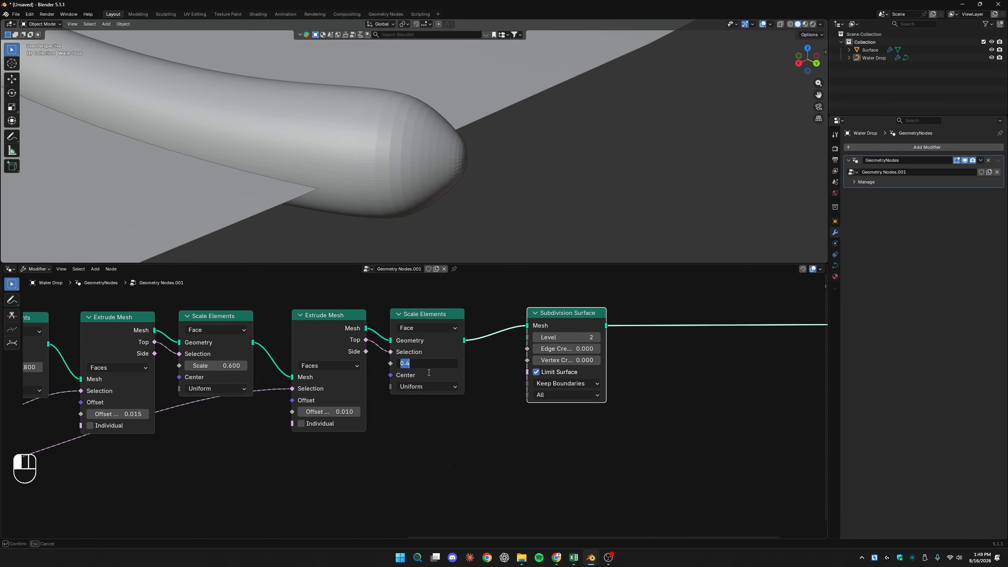
pyautogui.press('Return')
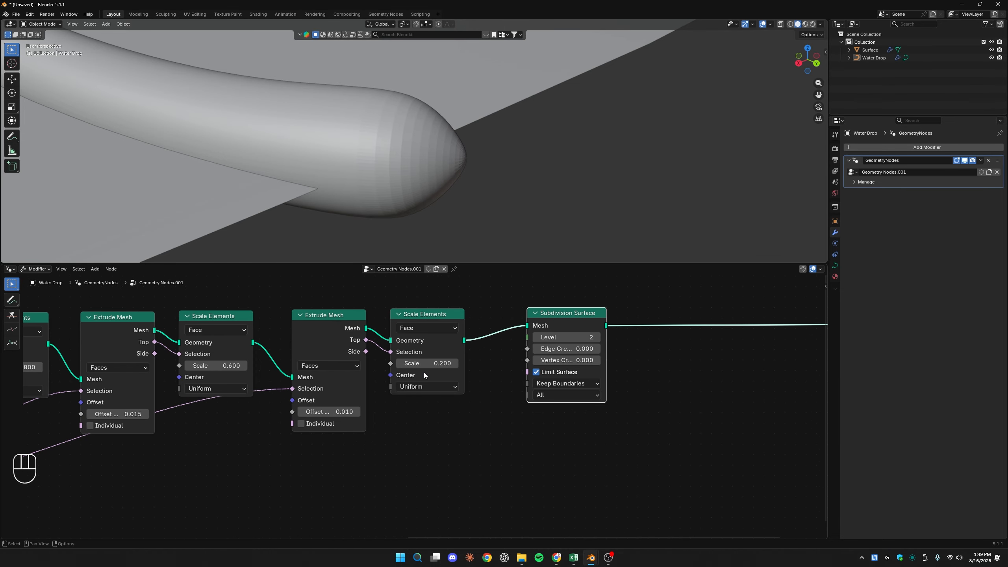
pyautogui.doubleClick(338, 411)
pyautogui.write('0.005')
pyautogui.press('Return')
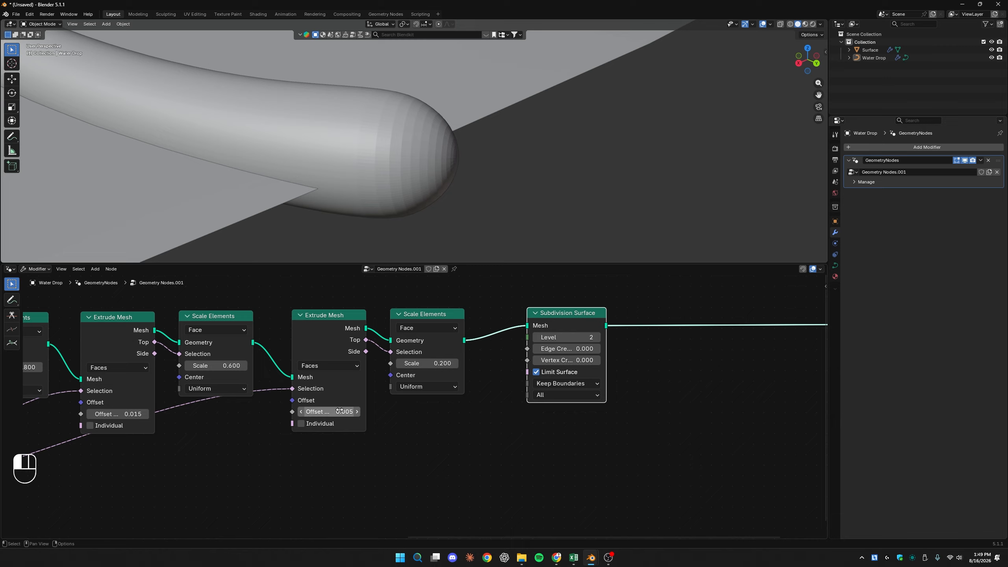
# - Shift the Subdivision Surface node closer to Scale Elements and insert a Set Shade Smooth node between it and Group Output
pyautogui.keyDown('shift'); pyautogui.moveTo(609, 177); pyautogui.dragTo(515, 218, button='middle'); pyautogui.keyUp('shift')
pyautogui.moveTo(654, 426); pyautogui.dragTo(576, 433, button='middle')
pyautogui.click(574, 431)
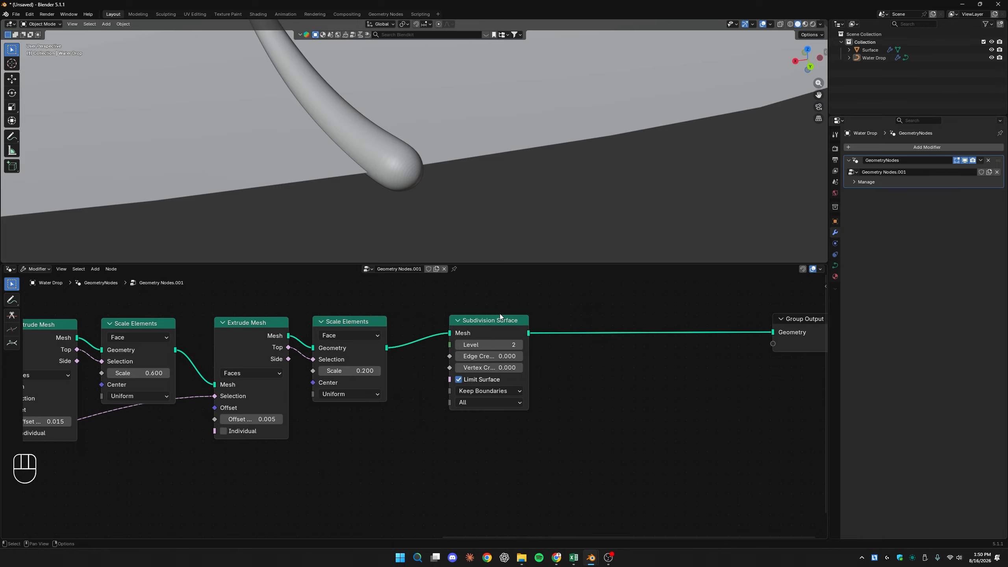
pyautogui.moveTo(500, 317); pyautogui.dragTo(480, 317)
pyautogui.hotkey('shift', 'a')
pyautogui.click(545, 302)
pyautogui.write('sm')
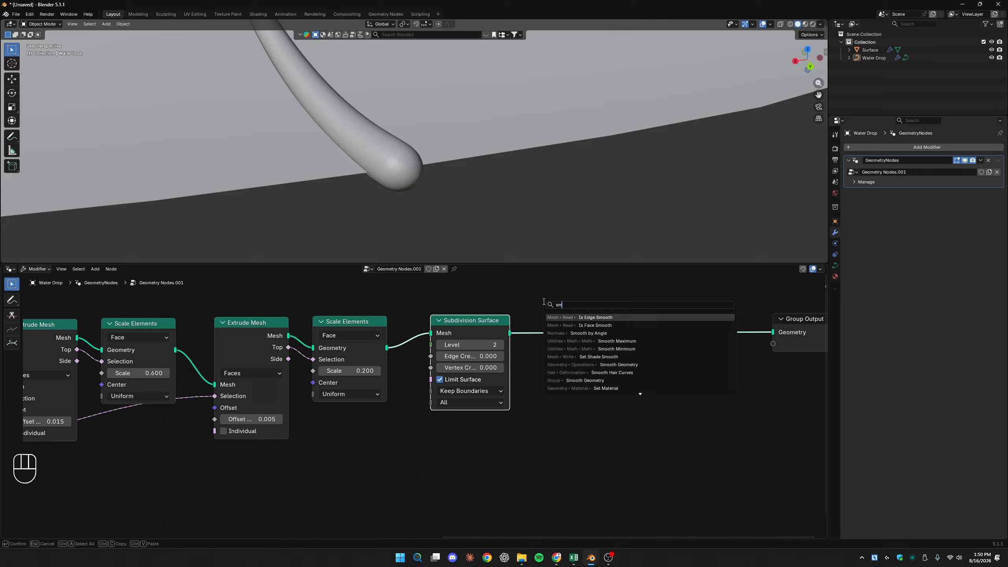
pyautogui.write('ooth su')
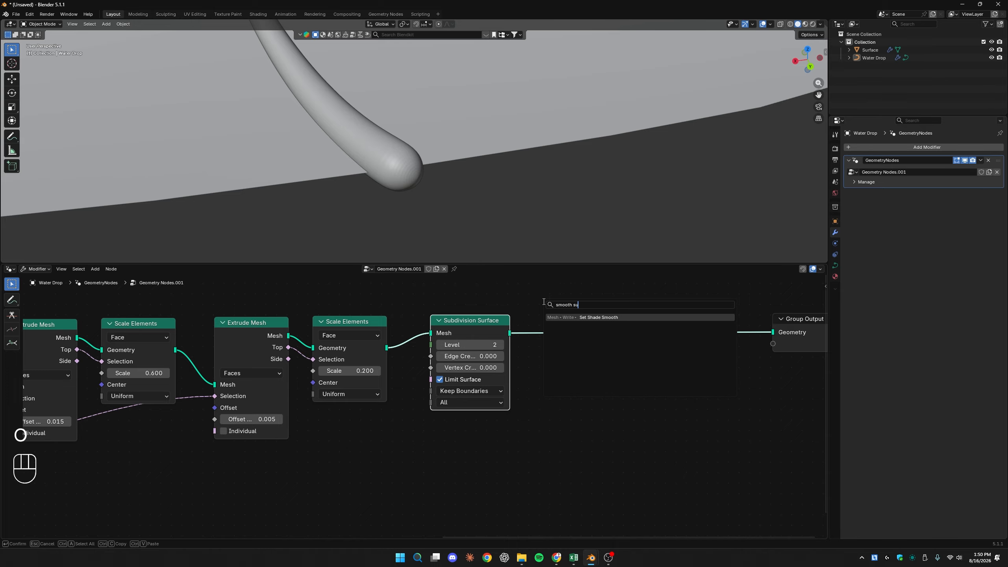
pyautogui.click(594, 317)
pyautogui.click(588, 321)
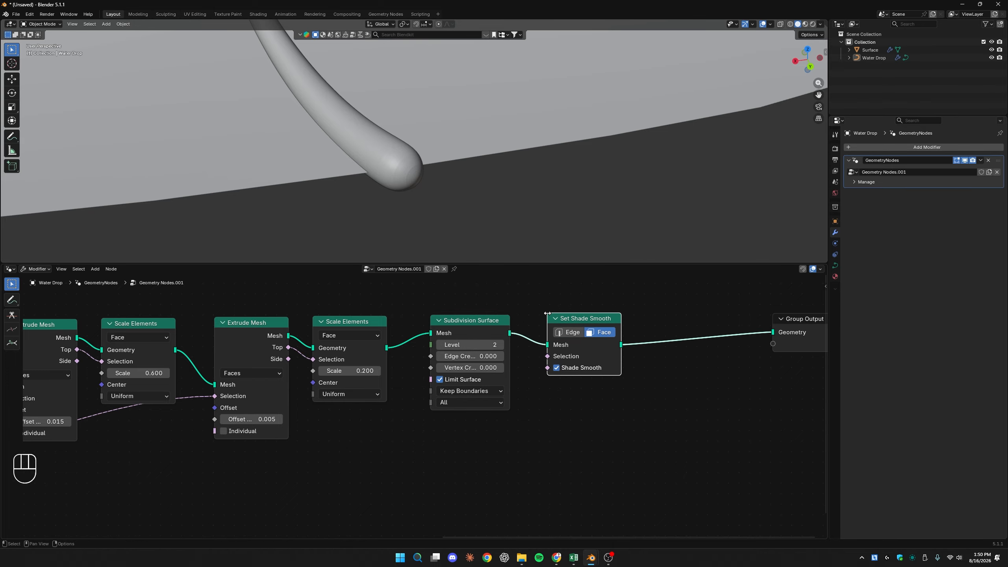
# - Insert a Resample Curve node between Group Input and Trim Curve and set its Count to 128
pyautogui.moveTo(456, 243); pyautogui.dragTo(275, 159, button='middle')
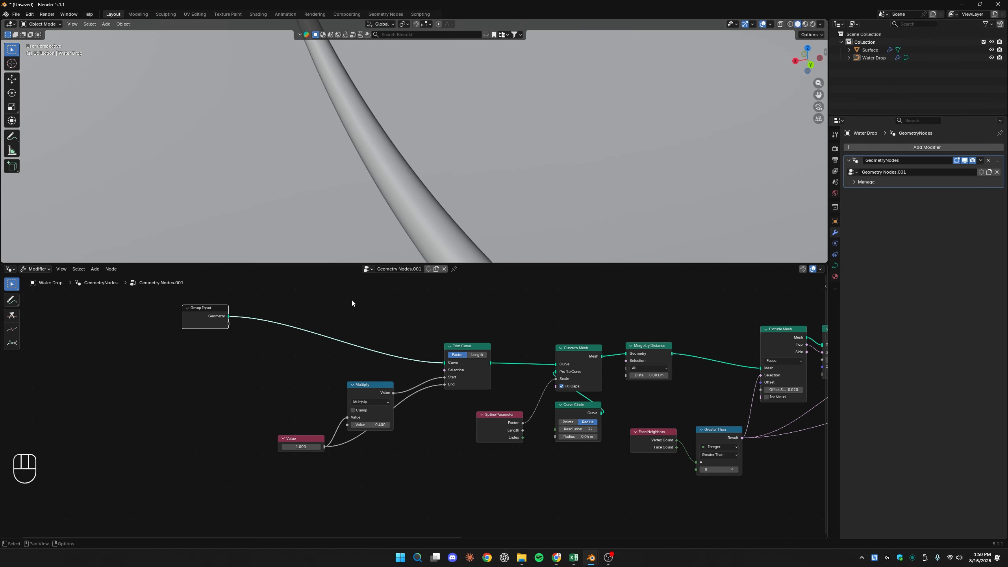
pyautogui.hotkey('shift', 'a')
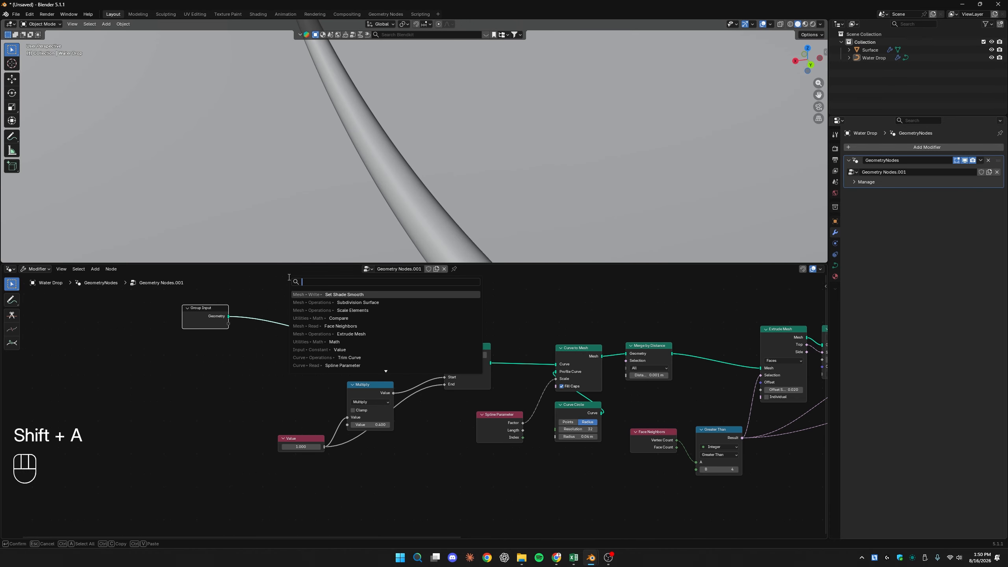
pyautogui.write('sample')
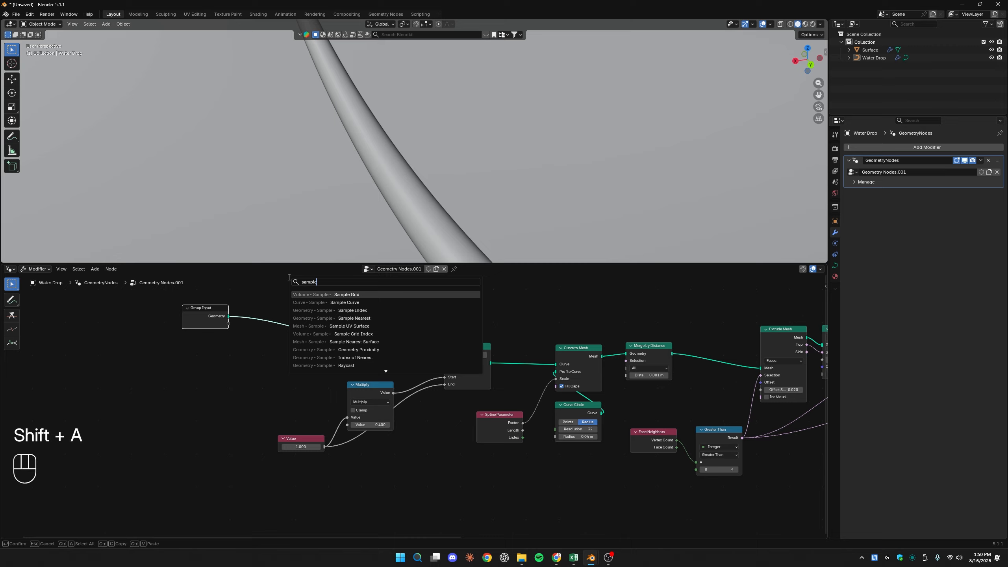
pyautogui.write(' cur')
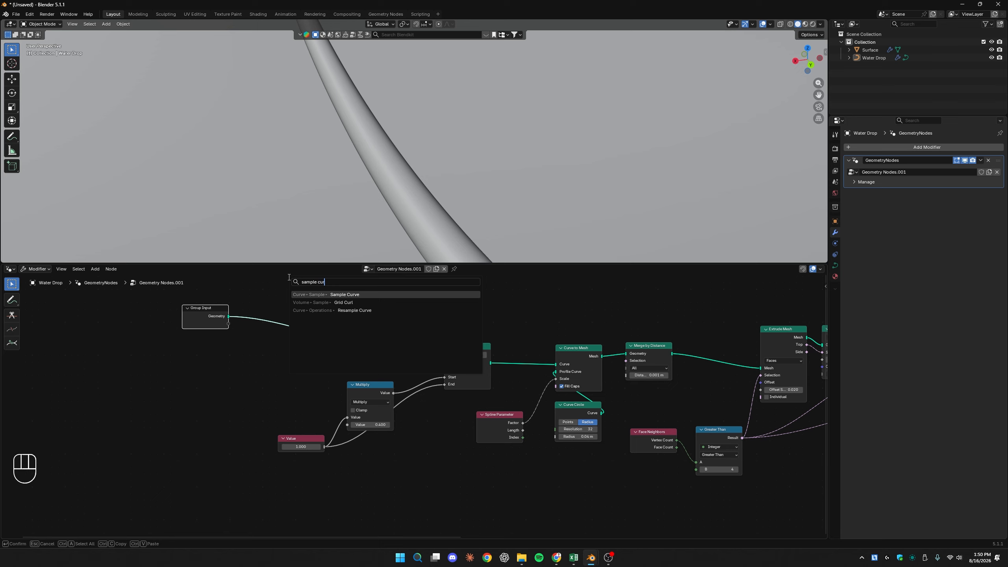
pyautogui.click(358, 310)
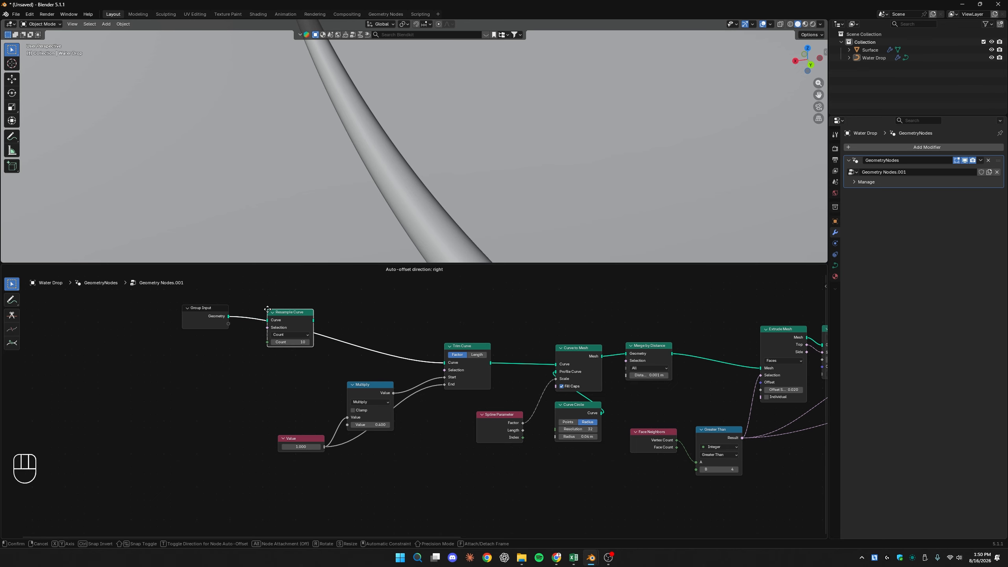
pyautogui.click(298, 313)
pyautogui.scroll(2, 293, 328)
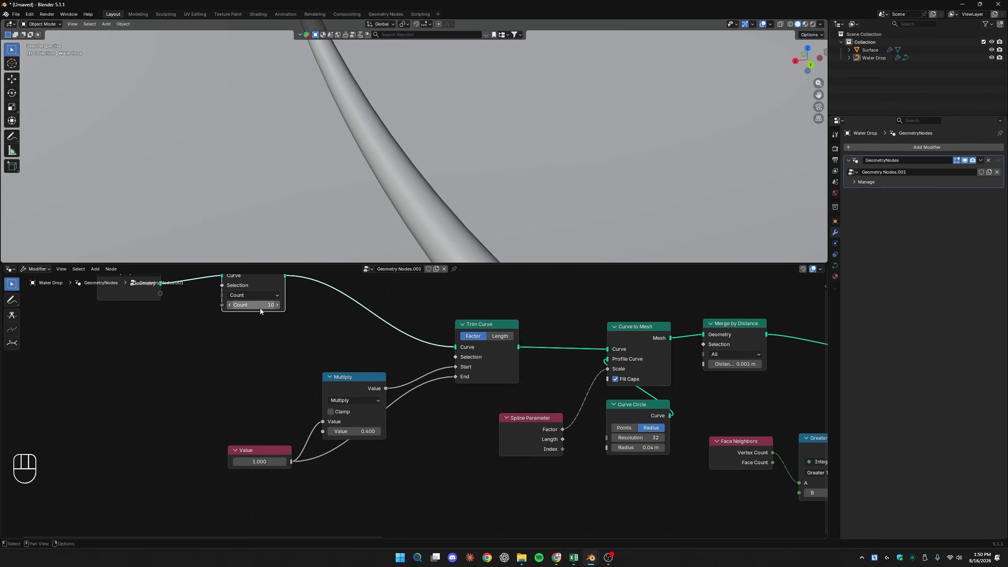
pyautogui.press('Return')
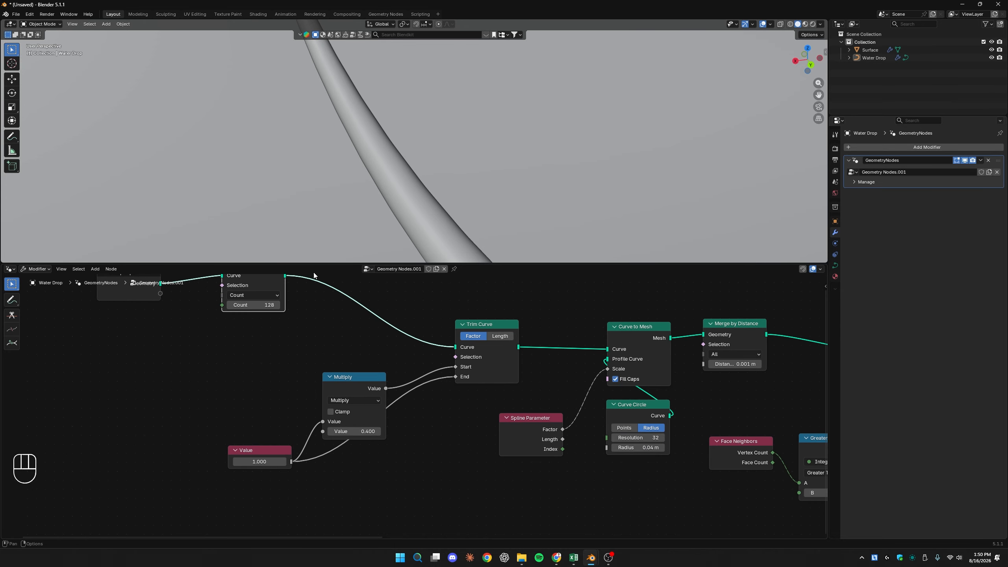
# - Raise the Value node to 0.970 to run the drop down to the surface's lower edge
pyautogui.scroll(-4, 479, 169)
pyautogui.moveTo(479, 169); pyautogui.dragTo(432, 171, button='middle')
pyautogui.keyDown('shift'); pyautogui.moveTo(433, 171); pyautogui.dragTo(369, 194, button='middle'); pyautogui.keyUp('shift')
pyautogui.scroll(3, 421, 171)
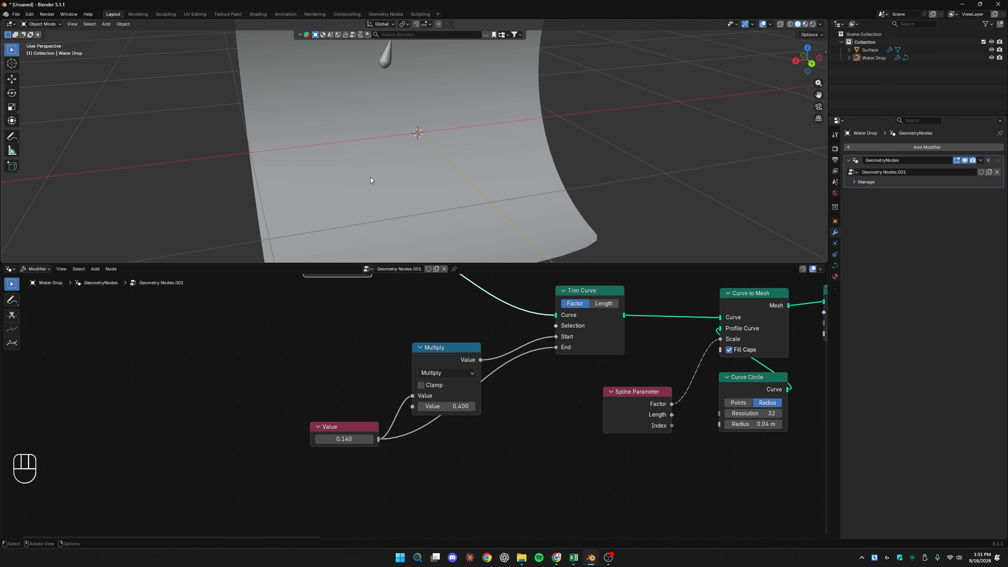
pyautogui.keyDown('shift'); pyautogui.moveTo(371, 176); pyautogui.dragTo(350, 190, button='middle'); pyautogui.keyUp('shift')
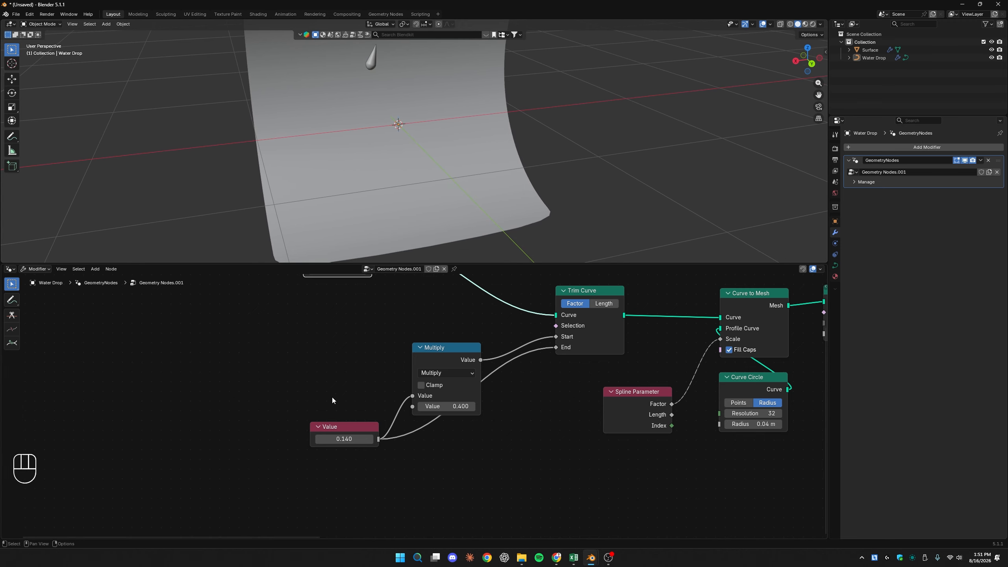
pyautogui.keyDown('shift'); pyautogui.moveTo(345, 439); pyautogui.dragTo(397, 438); pyautogui.keyUp('shift')
pyautogui.keyDown('shift'); pyautogui.moveTo(379, 217); pyautogui.dragTo(406, 172, button='middle'); pyautogui.keyUp('shift')
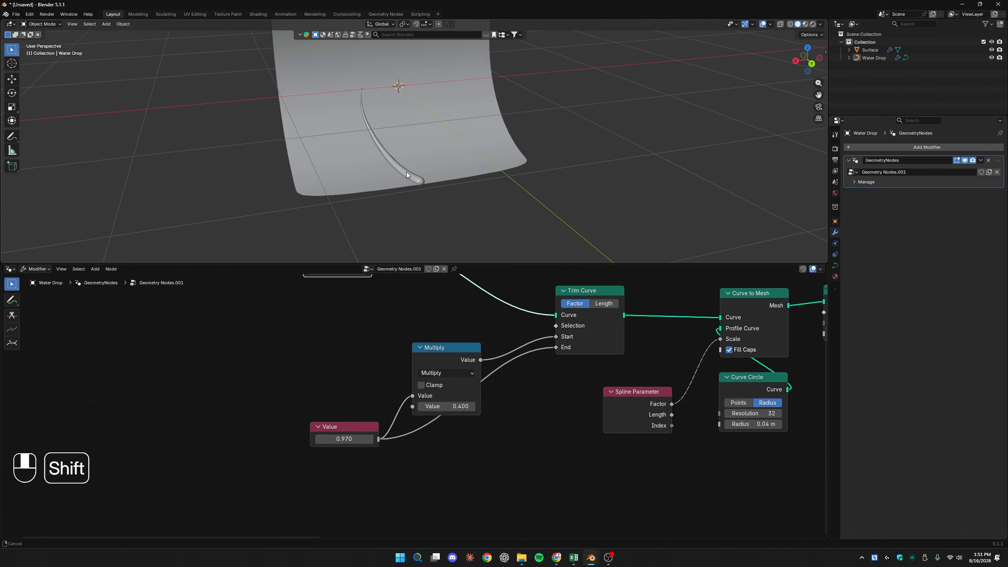
# - Enter Edit Mode on the Water Drop curve and extrude its lower end point straight down along Z below the surface
pyautogui.scroll(4, 400, 156)
pyautogui.click(408, 180)
pyautogui.press('Tab')
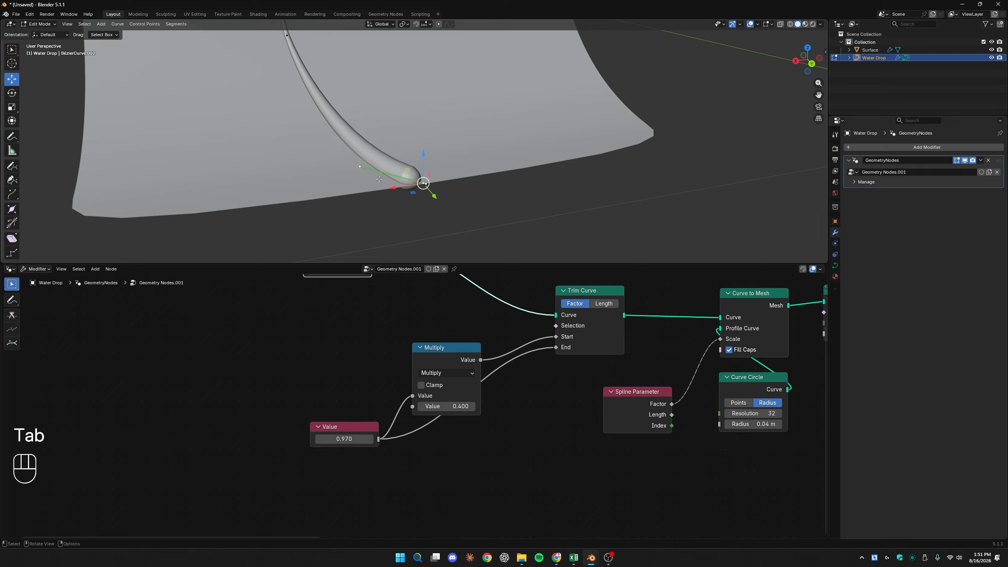
pyautogui.moveTo(486, 221); pyautogui.dragTo(412, 175)
pyautogui.keyDown('shift'); pyautogui.moveTo(453, 230); pyautogui.dragTo(413, 176, button='middle'); pyautogui.keyUp('shift')
pyautogui.scroll(-2, 414, 171)
pyautogui.press('e')
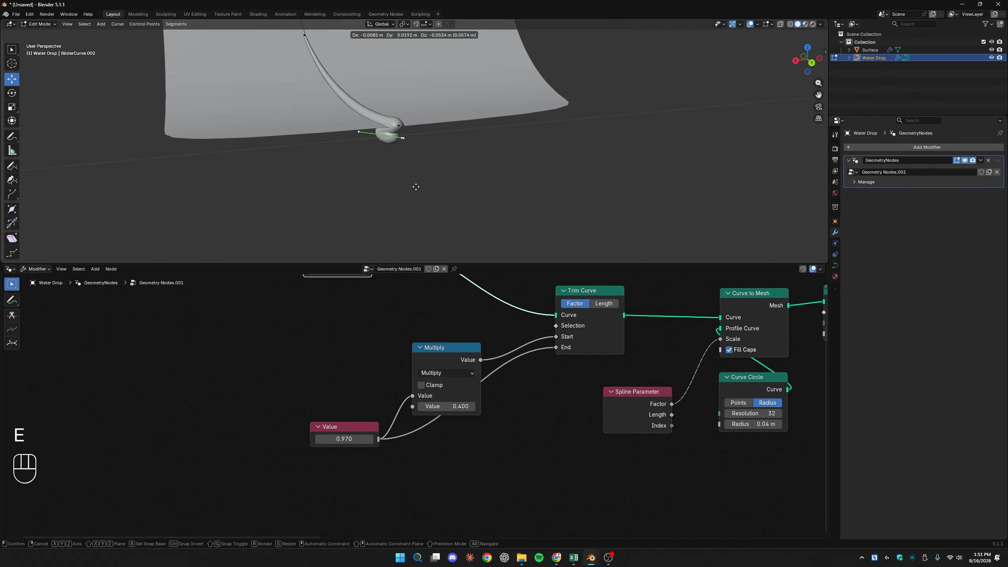
pyautogui.press('z')
pyautogui.click(419, 31)
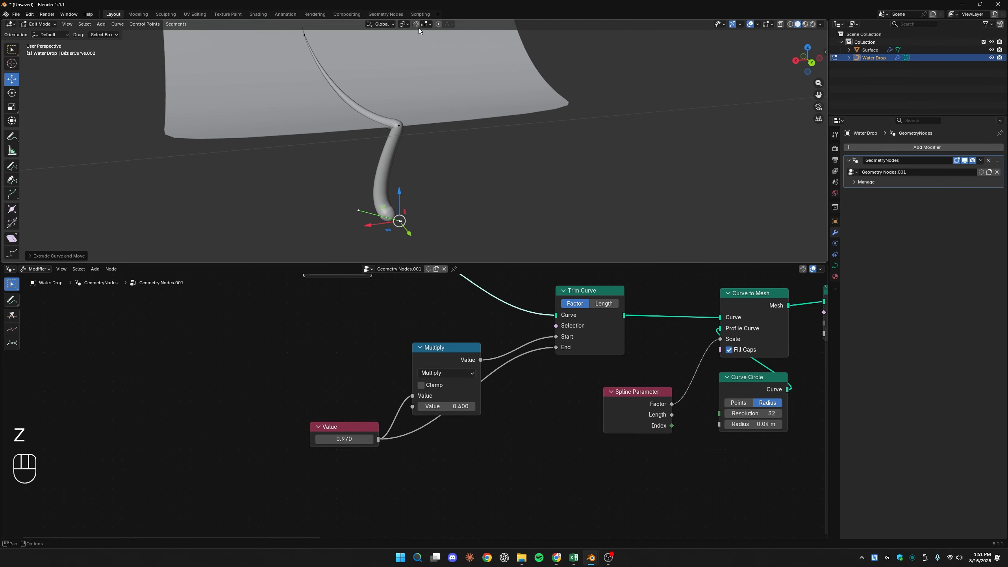
# - In right orthographic view, rotate the new end point's handles about 94° to vertical and scale them down to about 0.1
pyautogui.press('KP_1')
pyautogui.press('KP_1')
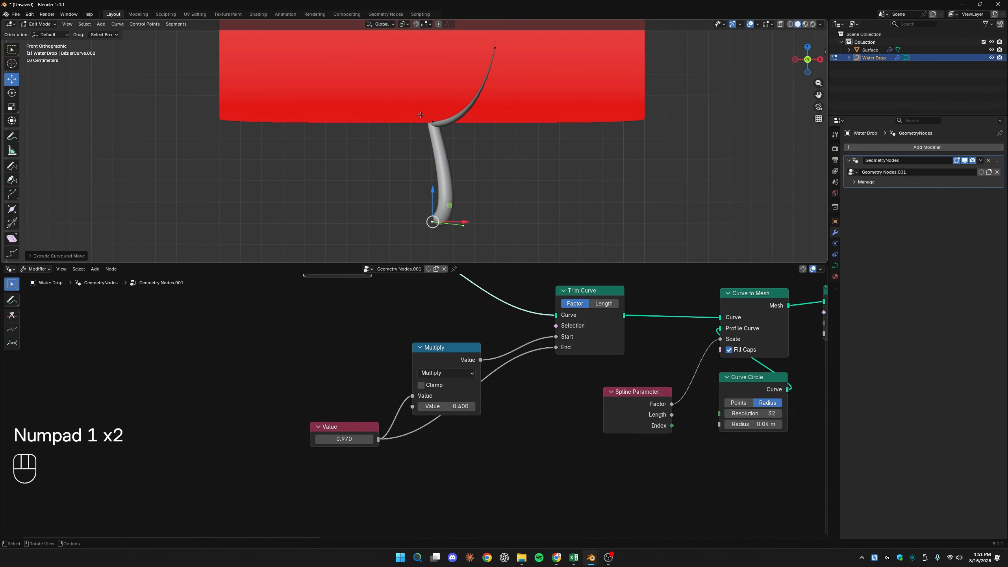
pyautogui.press('KP_3')
pyautogui.scroll(3, 488, 88)
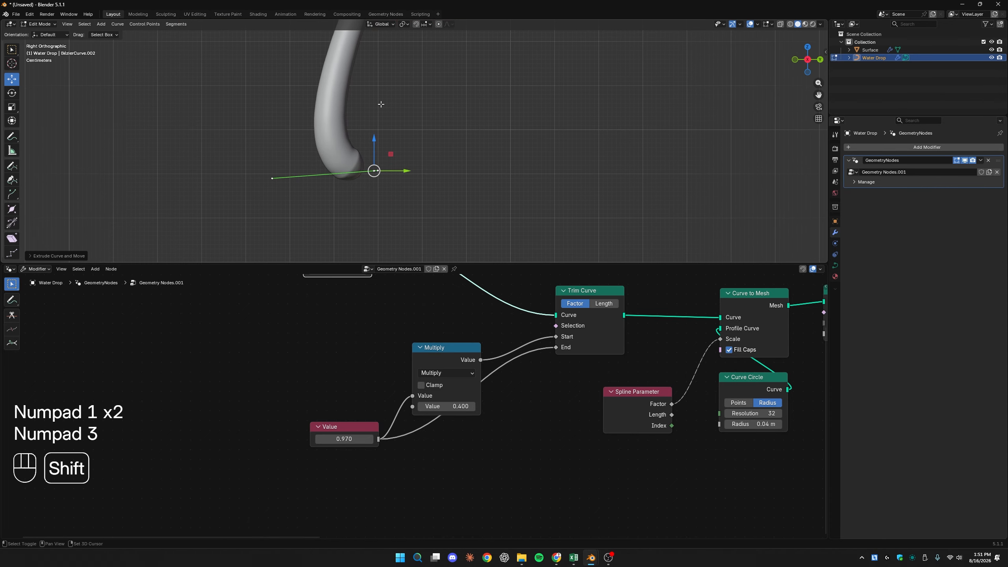
pyautogui.press('r')
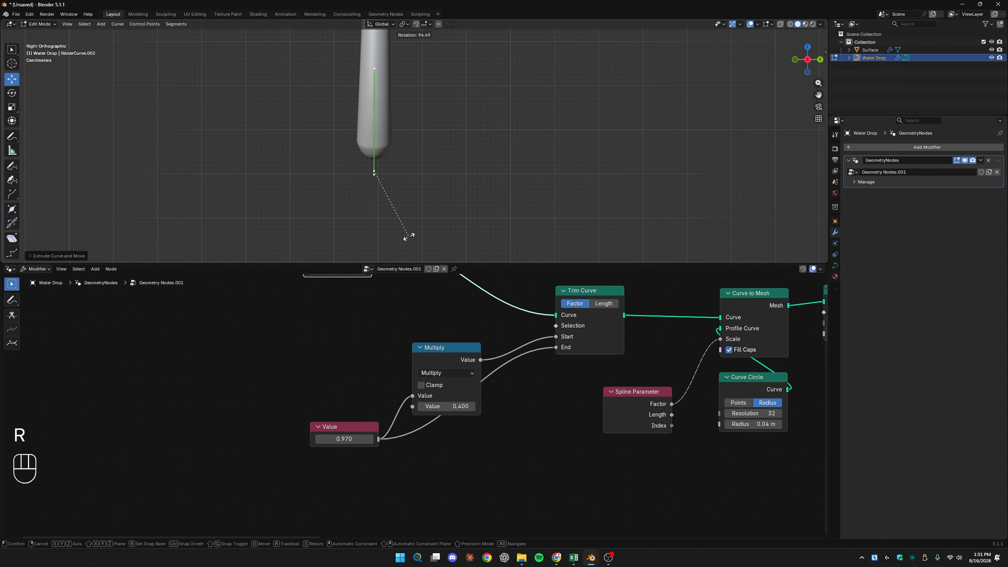
pyautogui.click(409, 235)
pyautogui.press('s')
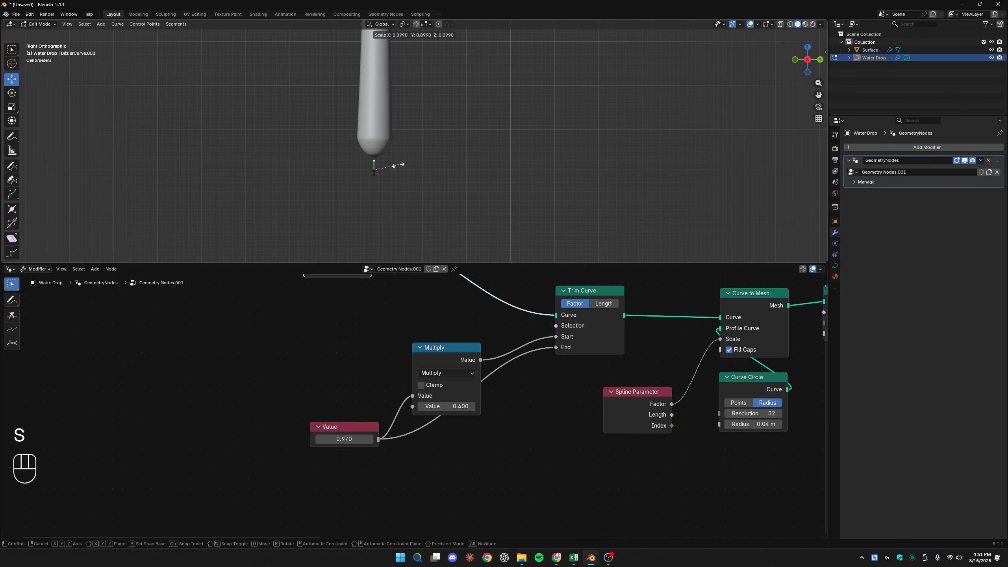
pyautogui.click(397, 167)
# - Lower the Value node to 0.810 and inspect the drop at the surface's lower edge
pyautogui.scroll(4, 355, 176)
pyautogui.moveTo(344, 439)
pyautogui.keyDown('shift'); pyautogui.mouseDown()
pyautogui.moveTo(399, 439)
pyautogui.moveTo(331, 439)
pyautogui.mouseUp(); pyautogui.keyUp('shift')
pyautogui.moveTo(408, 223); pyautogui.dragTo(419, 224, button='middle')
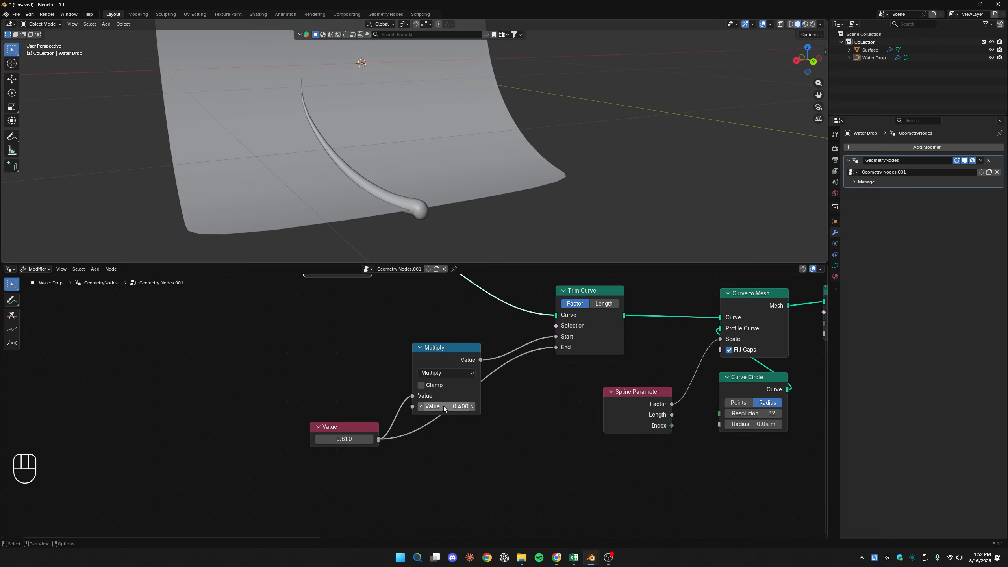
# - Set the Multiply node's factor to 0.8 and raise the Value node to 0.850 so the drop hangs off the edge
pyautogui.write('0.8')
pyautogui.press('Return')
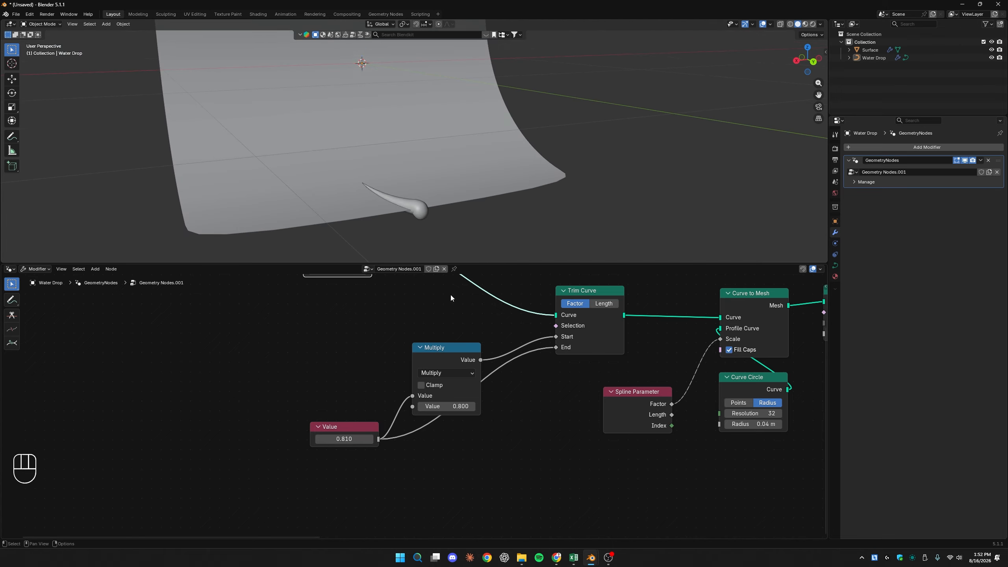
pyautogui.keyDown('shift'); pyautogui.moveTo(344, 439); pyautogui.dragTo(349, 438); pyautogui.keyUp('shift')
pyautogui.scroll(1, 396, 147)
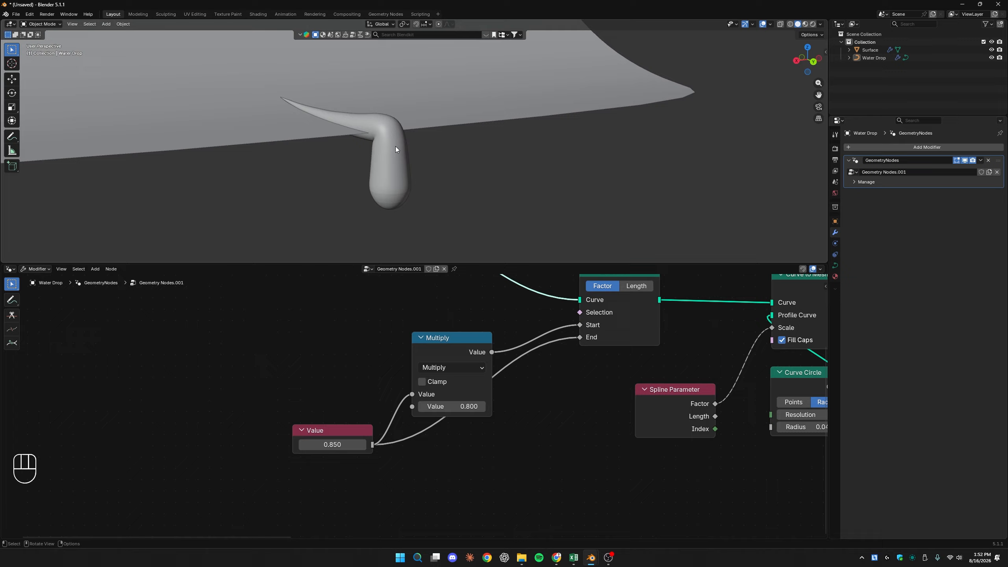
pyautogui.moveTo(395, 146); pyautogui.dragTo(405, 168, button='middle')
pyautogui.click(386, 159)
pyautogui.press('Tab')
pyautogui.click(404, 134)
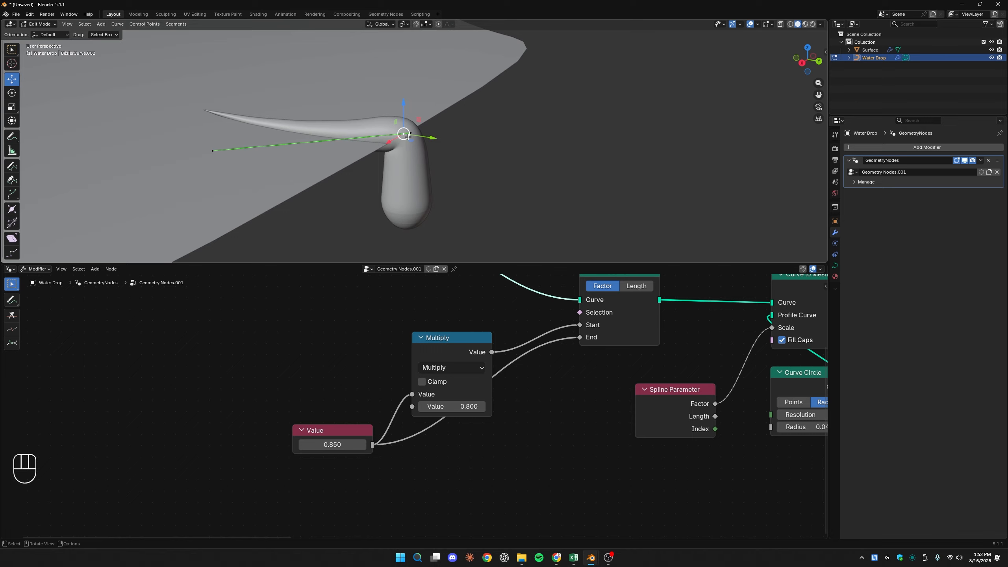
pyautogui.press('r')
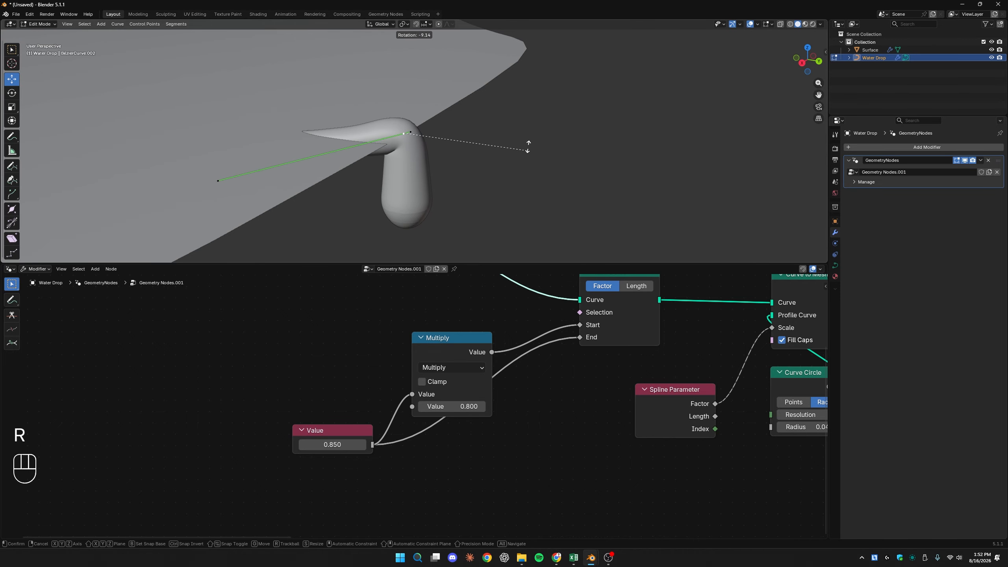
pyautogui.rightClick(409, 128)
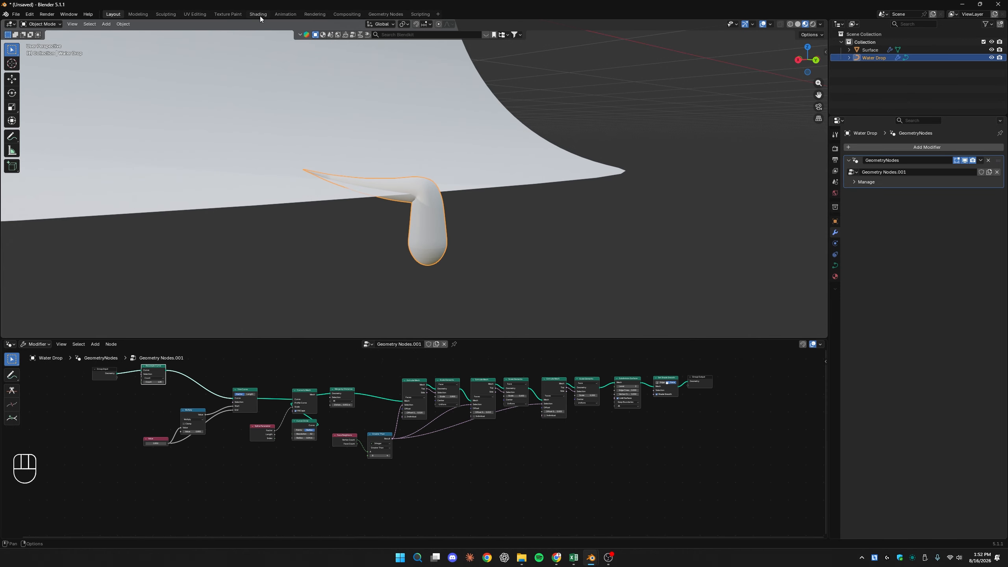
# - In the Shading workspace, create a new material for the Water Drop and delete its Principled BSDF node
pyautogui.click(258, 14)
pyautogui.moveTo(466, 217); pyautogui.dragTo(441, 234, button='middle')
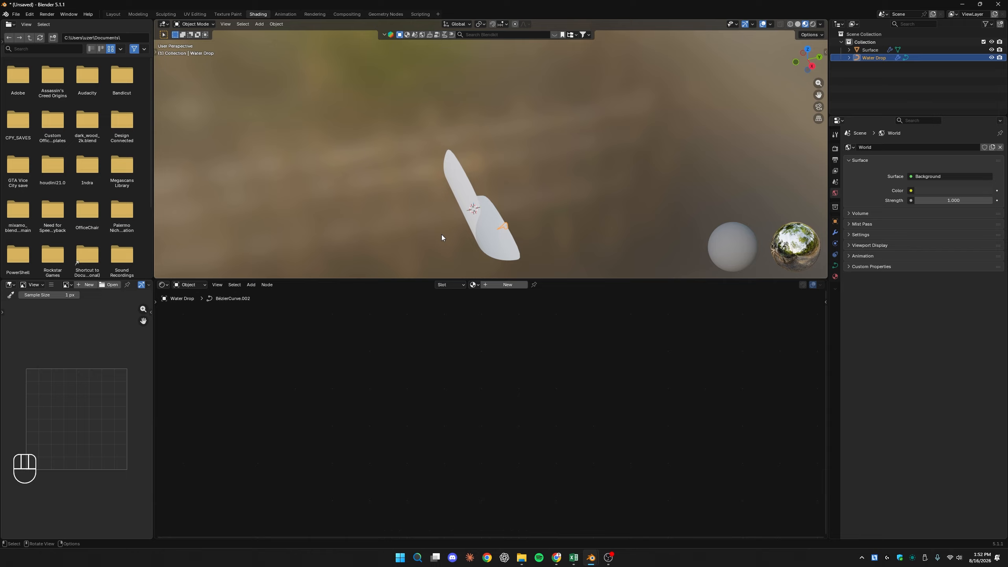
pyautogui.press('KP_Decimal')
pyautogui.click(503, 284)
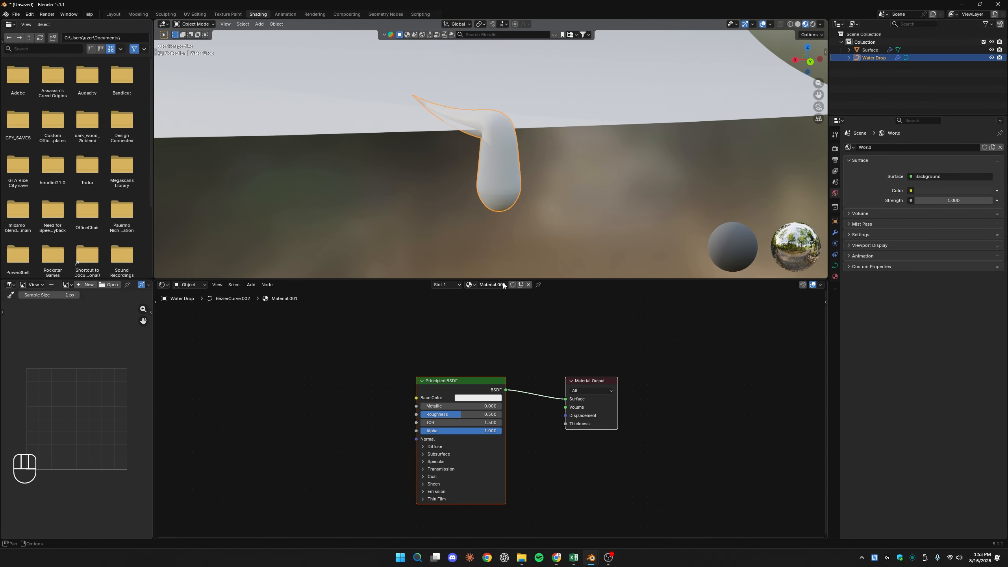
pyautogui.click(474, 378)
pyautogui.press('KP_Decimal')
pyautogui.press('Delete')
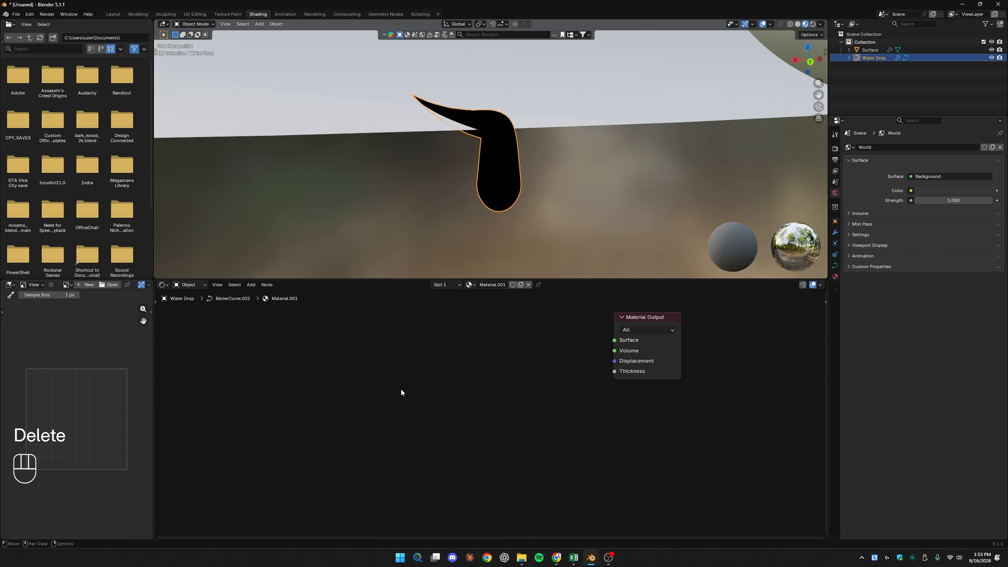
# - Add a Glass BSDF node and connect its BSDF output to the Material Output's Surface input
pyautogui.hotkey('shift', 'a')
pyautogui.write('glass')
pyautogui.press('Return')
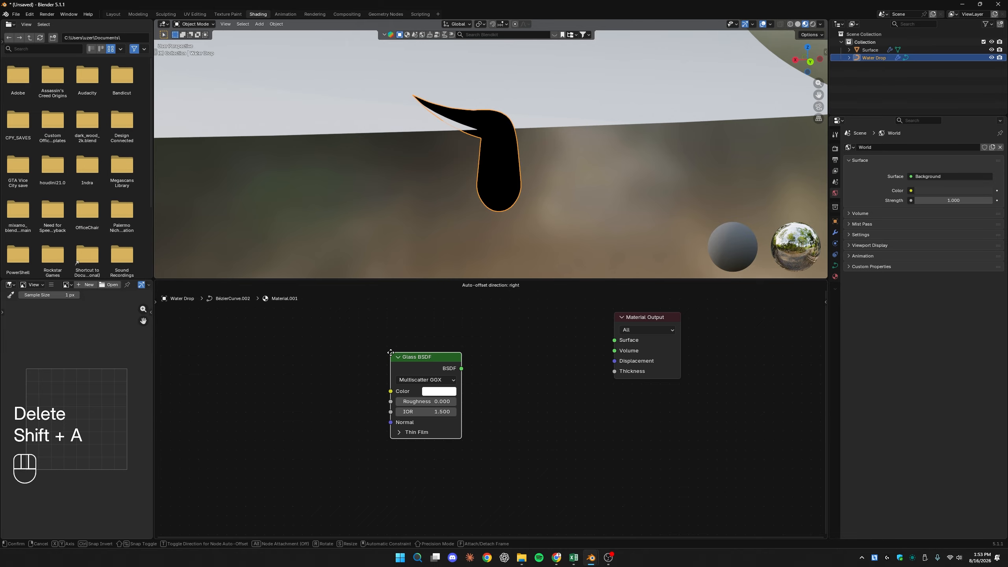
pyautogui.click(420, 328)
pyautogui.moveTo(491, 344); pyautogui.dragTo(614, 340)
pyautogui.moveTo(473, 333); pyautogui.dragTo(561, 323)
# - Set the Glass BSDF's IOR to 1.333
pyautogui.moveTo(529, 391); pyautogui.dragTo(436, 417, button='middle')
pyautogui.scroll(5, 420, 417)
pyautogui.click(421, 402)
pyautogui.write('1')
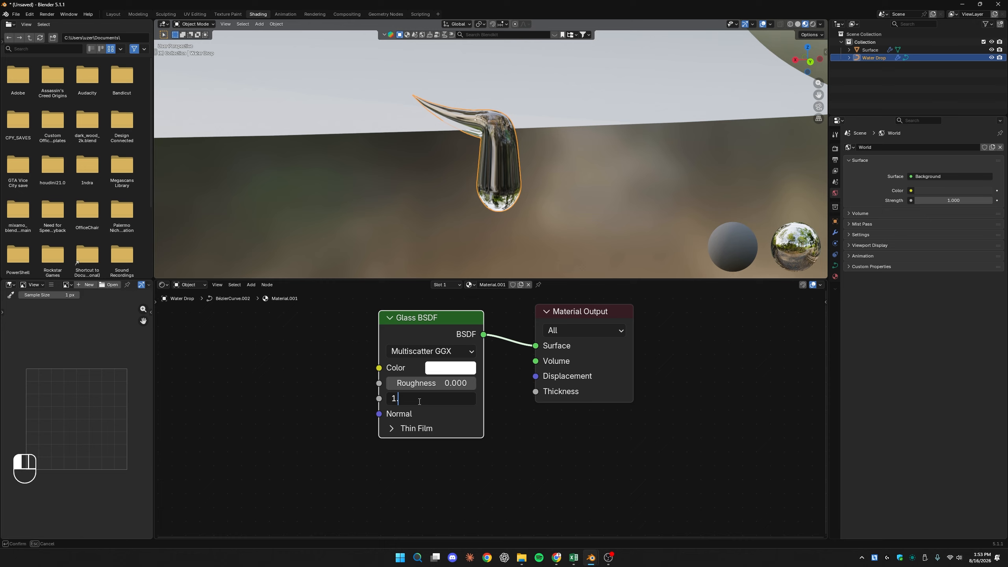
pyautogui.write('.333')
pyautogui.press('Return')
pyautogui.moveTo(430, 428); pyautogui.dragTo(425, 444, button='middle')
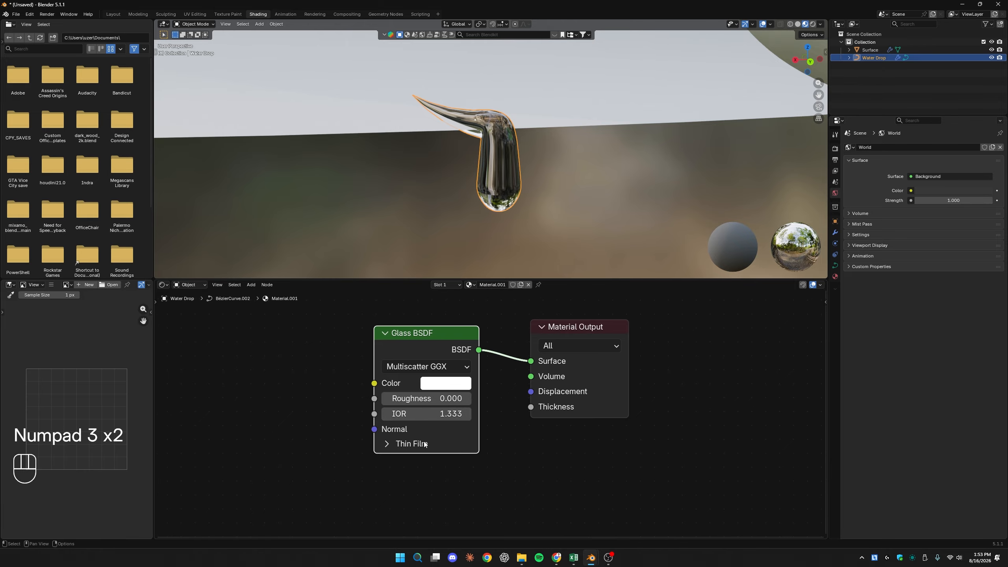
# - Give the Surface object a new material and darken its base color
pyautogui.moveTo(462, 180)
pyautogui.mouseDown(button='middle')
pyautogui.moveTo(508, 202)
pyautogui.moveTo(467, 181)
pyautogui.mouseUp(button='middle')
pyautogui.click(595, 187)
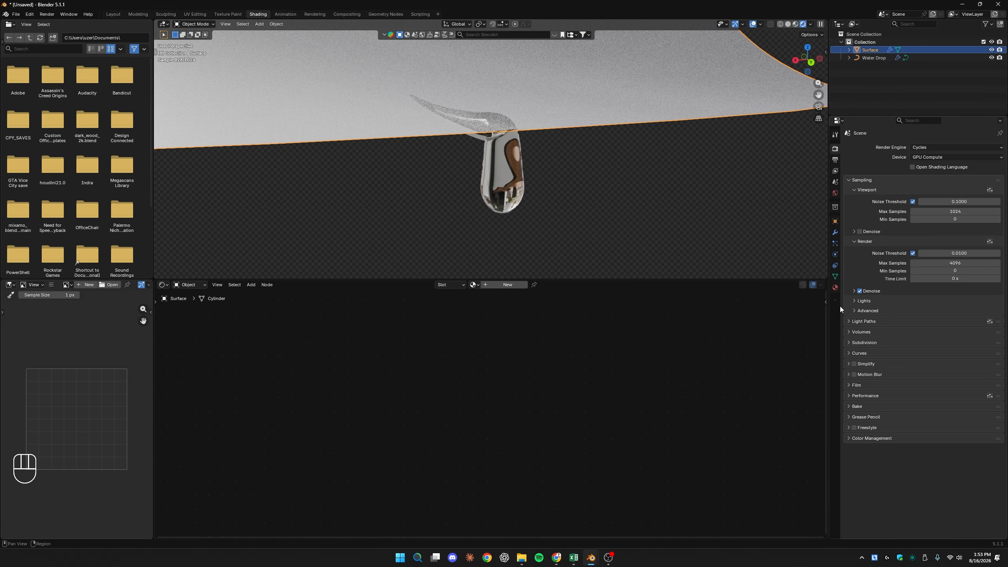
pyautogui.click(507, 285)
pyautogui.click(455, 371)
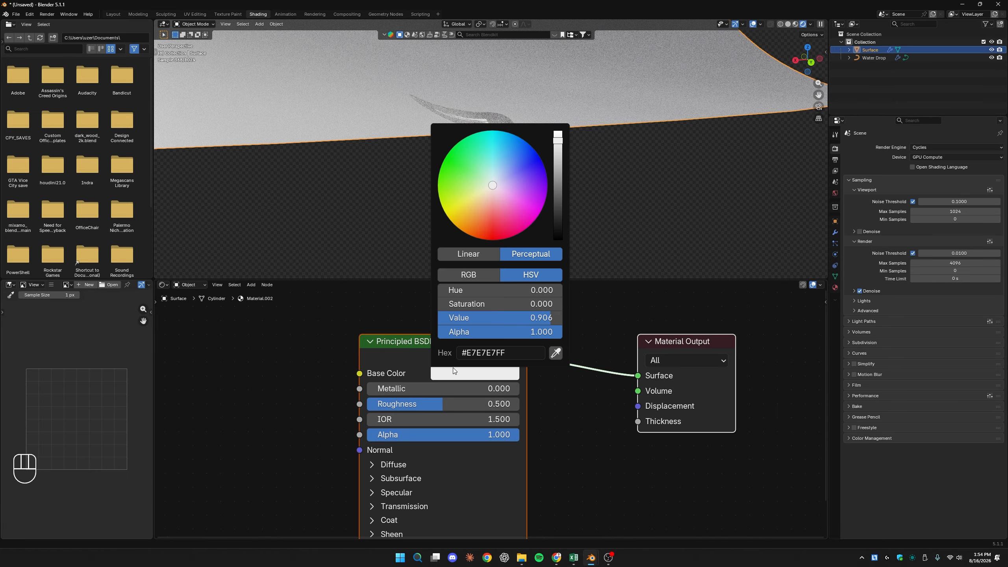
pyautogui.moveTo(564, 192); pyautogui.dragTo(560, 218)
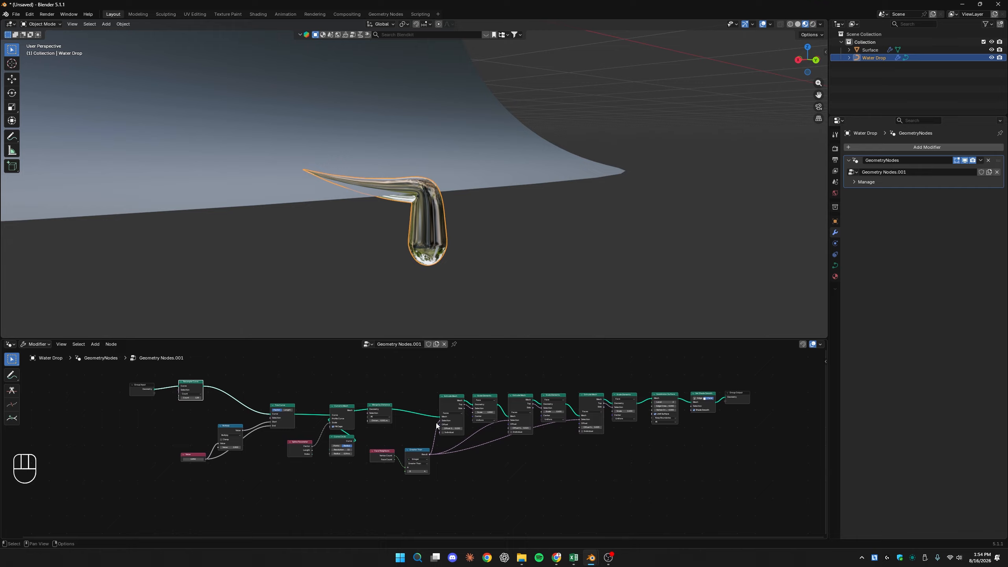
# - Pin the Water Drop's node tree, split the node editor in two and turn one half into a Timeline
pyautogui.click(454, 343)
pyautogui.moveTo(735, 358); pyautogui.dragTo(563, 378, button='middle')
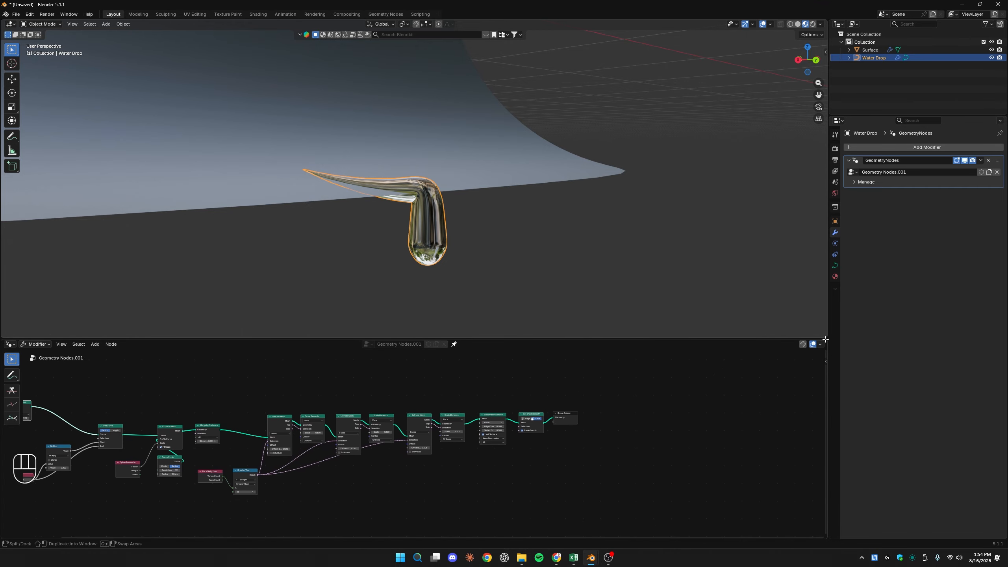
pyautogui.moveTo(825, 341); pyautogui.dragTo(427, 355)
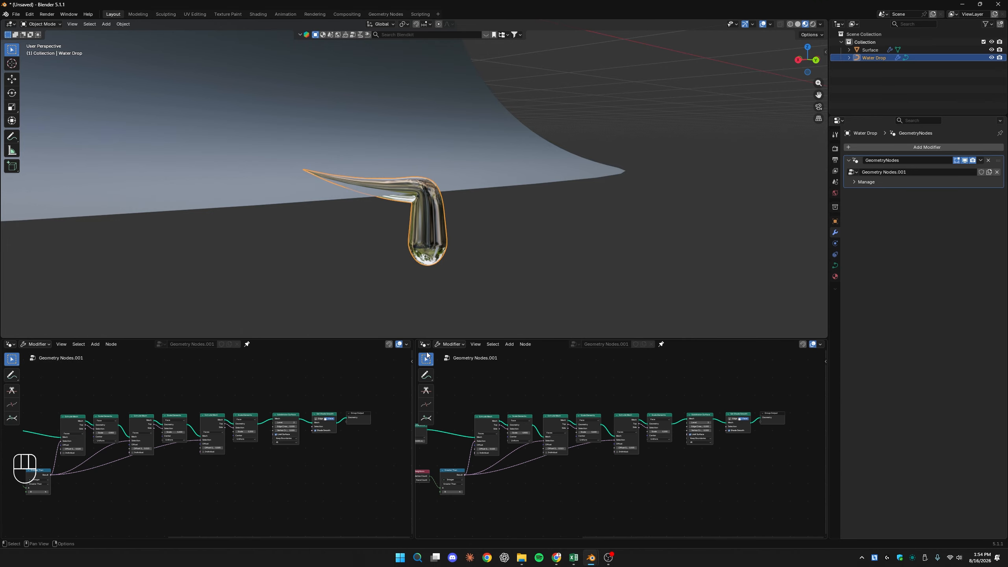
pyautogui.click(425, 343)
pyautogui.click(547, 374)
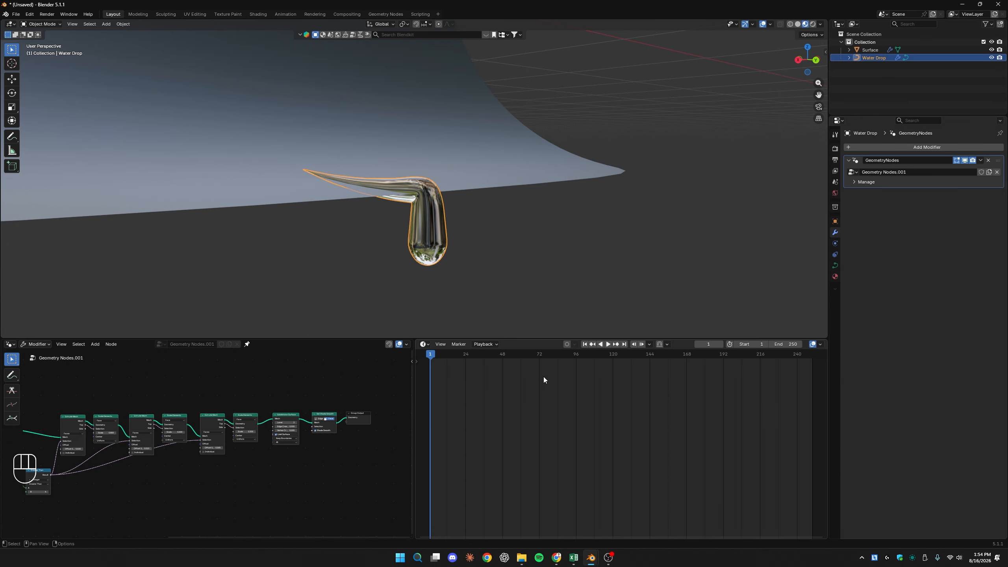
# - At frame 2, set the Value node to 0 and insert a keyframe on it
pyautogui.click(433, 354)
pyautogui.press('KP_Decimal')
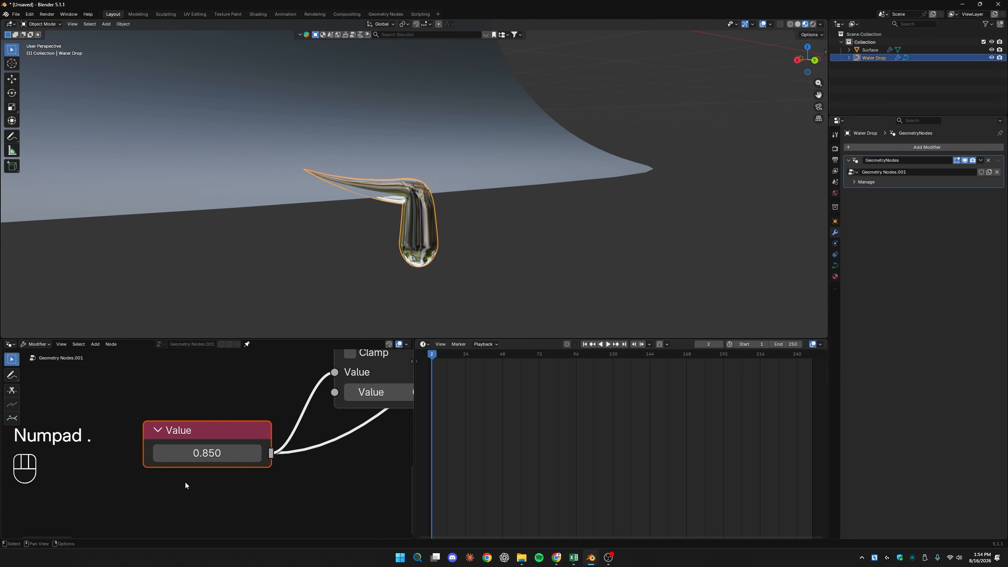
pyautogui.moveTo(209, 453); pyautogui.dragTo(191, 453)
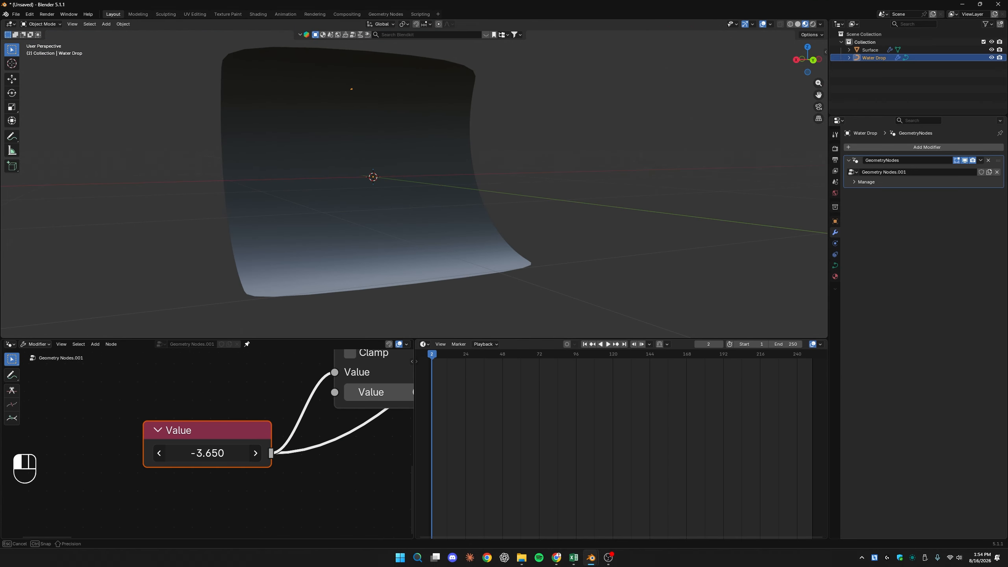
pyautogui.click(207, 453)
pyautogui.write('0')
pyautogui.press('Return')
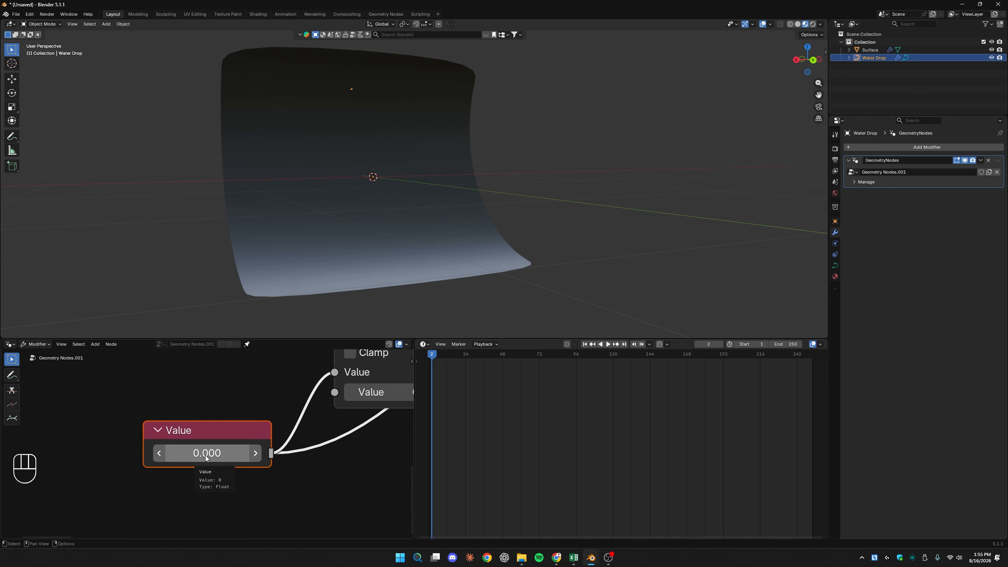
pyautogui.press('i')
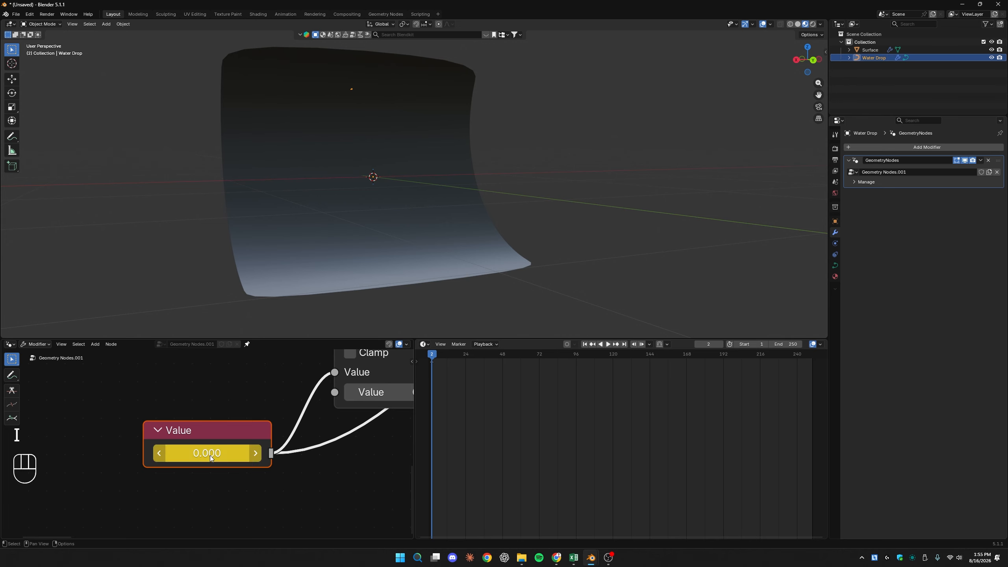
# - Set the animation's end frame to 100
pyautogui.moveTo(472, 355); pyautogui.dragTo(723, 357)
pyautogui.click(784, 344)
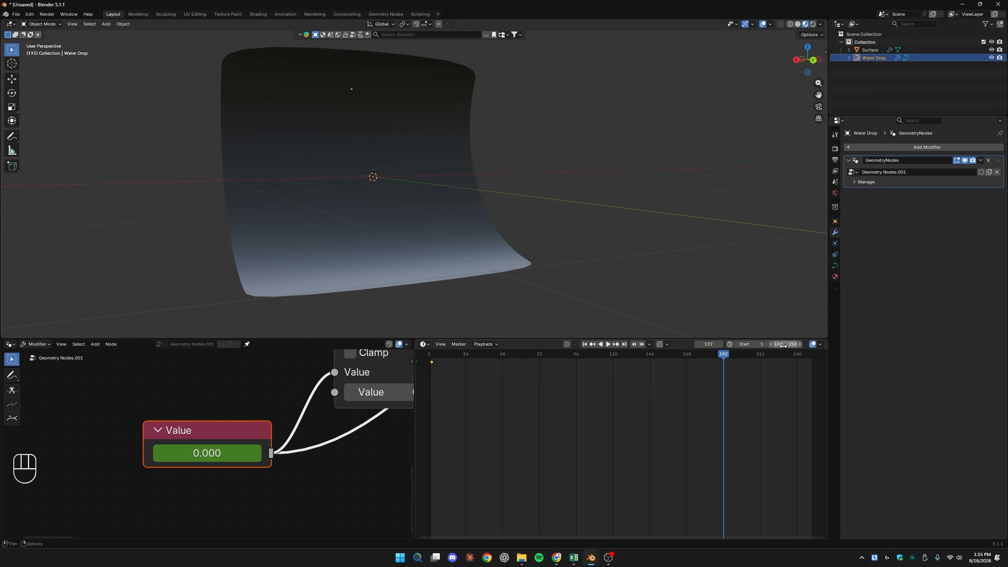
pyautogui.write('100')
pyautogui.press('Return')
pyautogui.moveTo(541, 411); pyautogui.dragTo(661, 411, button='middle')
# - At frame 52, set the Value node to 0.740 and insert a keyframe
pyautogui.moveTo(622, 355); pyautogui.dragTo(629, 354)
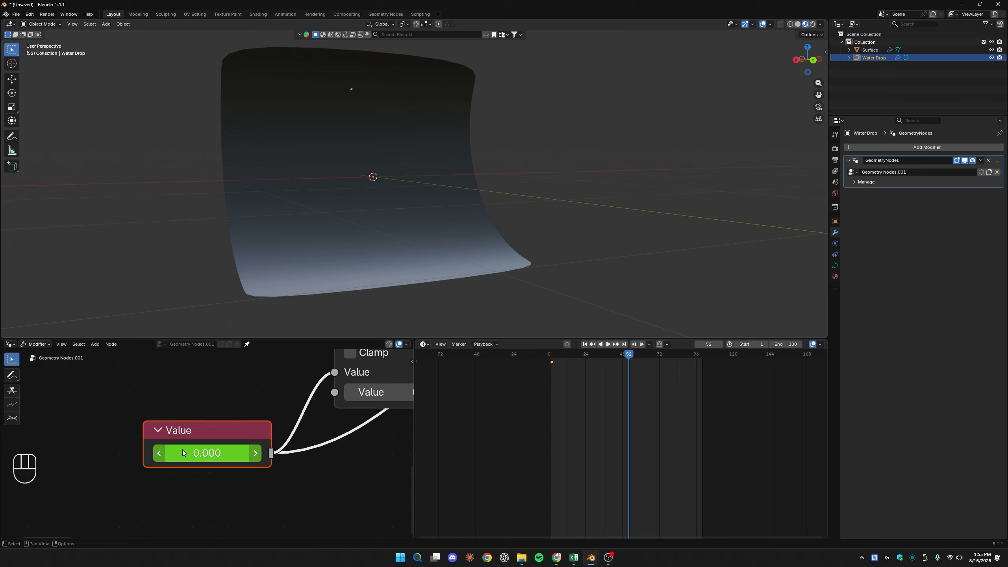
pyautogui.keyDown('shift'); pyautogui.moveTo(189, 454); pyautogui.dragTo(272, 454); pyautogui.keyUp('shift')
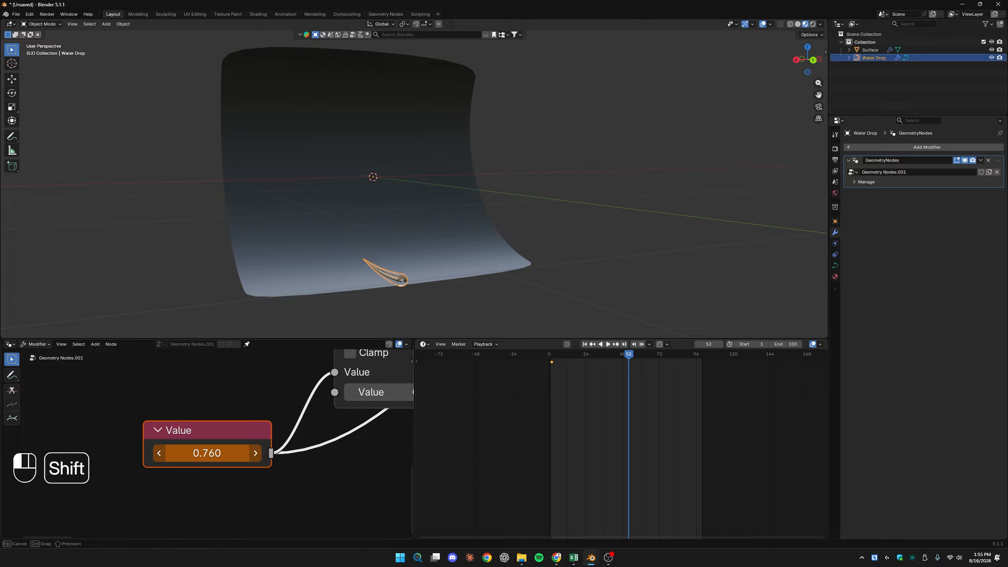
pyautogui.keyDown('shift'); pyautogui.moveTo(278, 454); pyautogui.dragTo(185, 455); pyautogui.keyUp('shift')
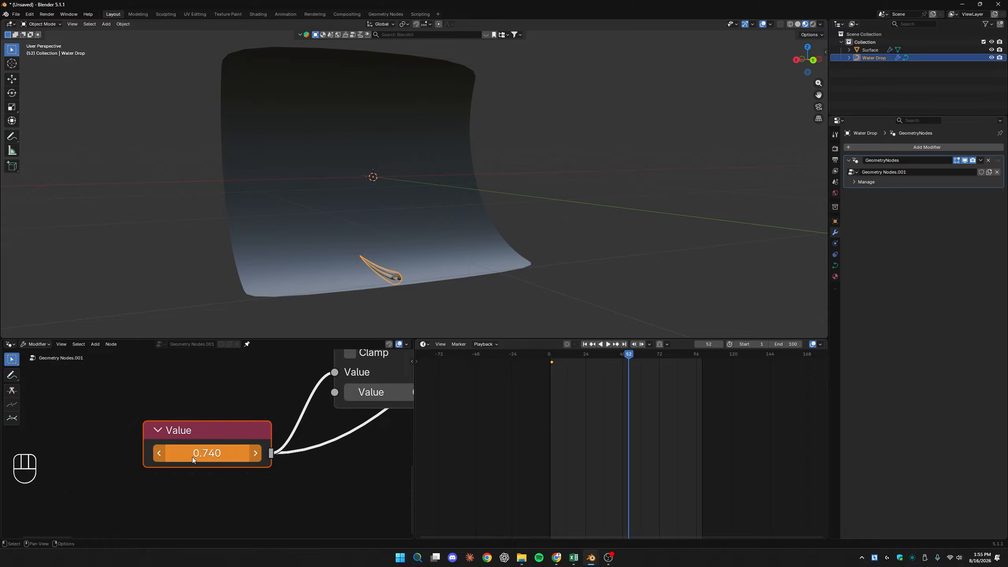
pyautogui.press('i')
# - At frame 57, raise the Value node to 0.820 and insert a keyframe
pyautogui.scroll(2, 635, 377)
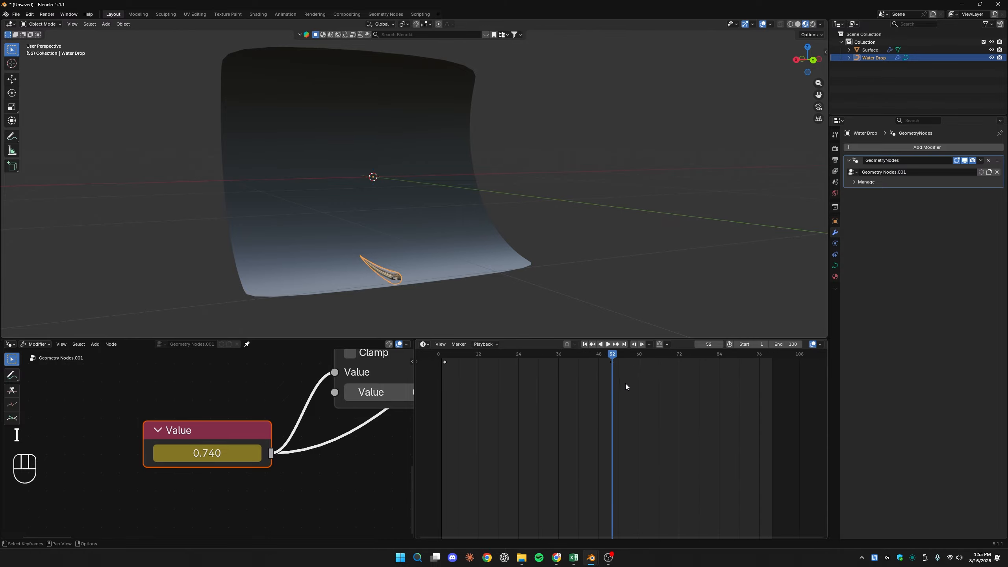
pyautogui.moveTo(615, 357); pyautogui.dragTo(632, 358)
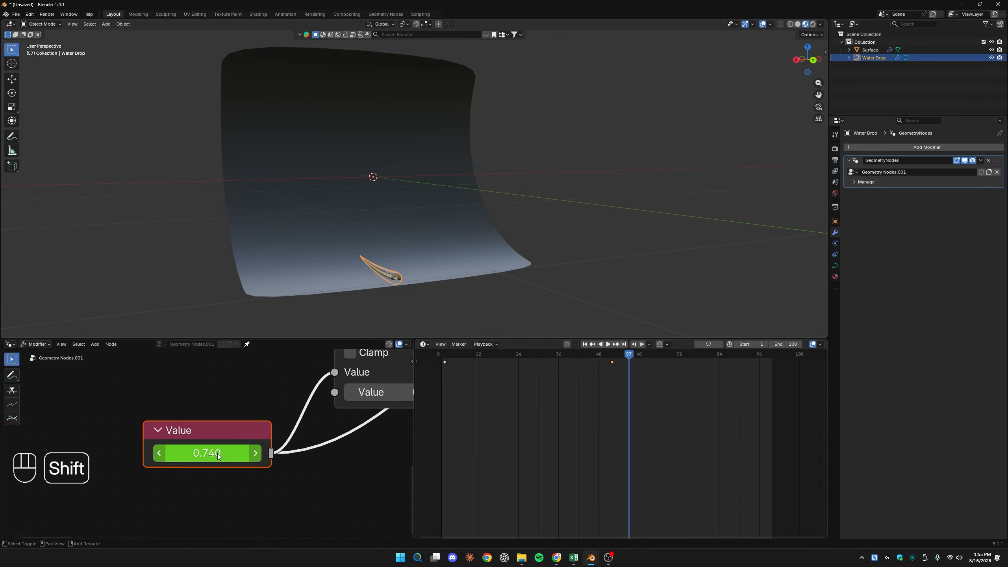
pyautogui.moveTo(218, 454); pyautogui.dragTo(218, 455)
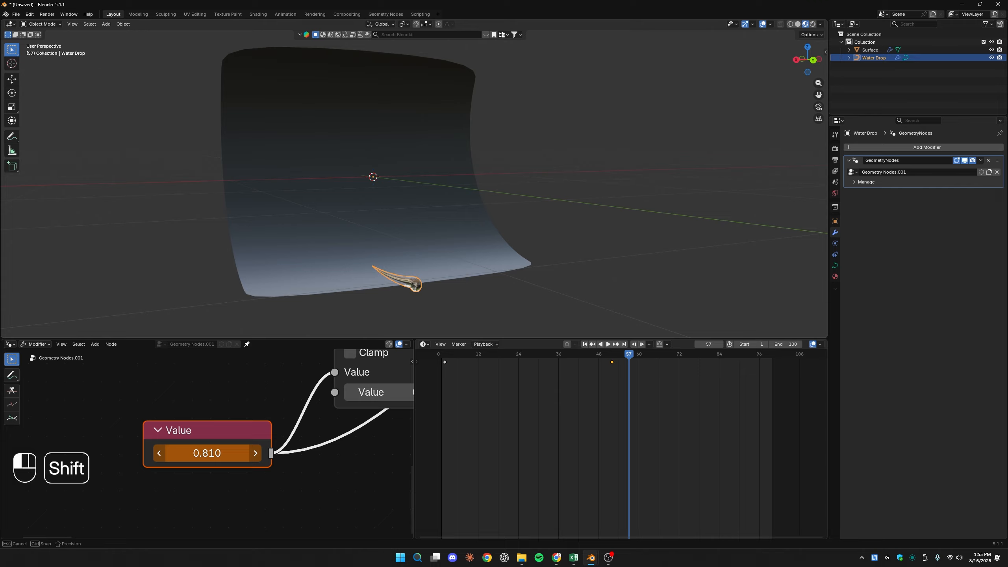
pyautogui.moveTo(217, 453); pyautogui.dragTo(217, 453)
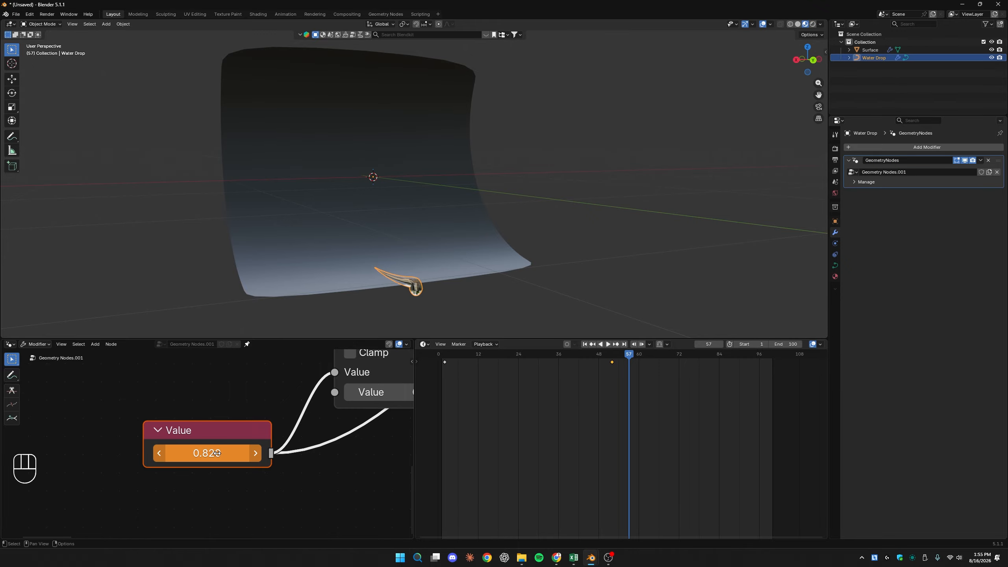
pyautogui.press('i')
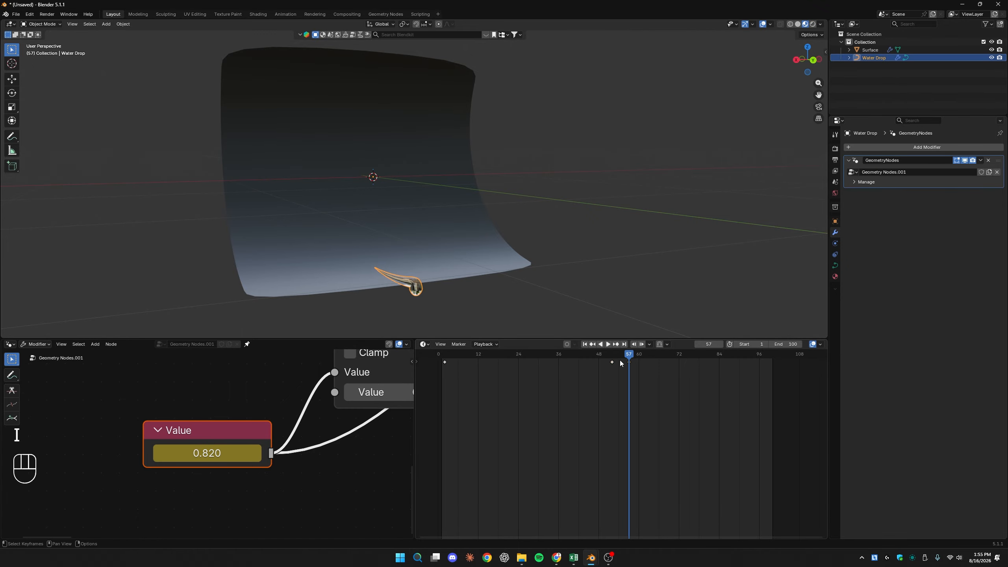
# - At frame 59, raise the Value node to 1.260 with a keyframe and play back the animation
pyautogui.moveTo(628, 356)
pyautogui.mouseDown()
pyautogui.moveTo(674, 366)
pyautogui.moveTo(633, 371)
pyautogui.mouseUp()
pyautogui.keyDown('shift'); pyautogui.moveTo(445, 284); pyautogui.dragTo(434, 247, button='middle'); pyautogui.keyUp('shift')
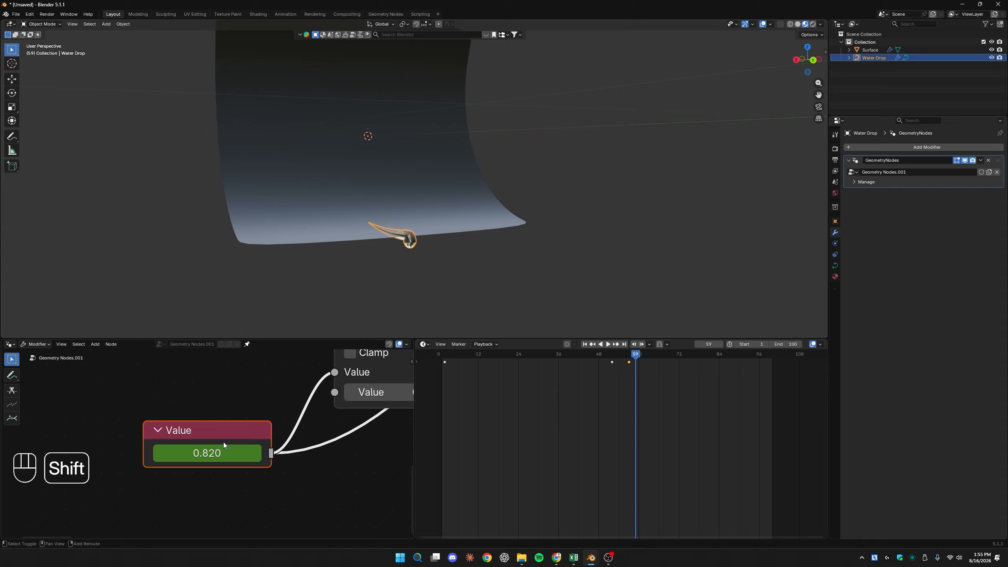
pyautogui.moveTo(224, 442); pyautogui.dragTo(238, 453)
pyautogui.press('space')
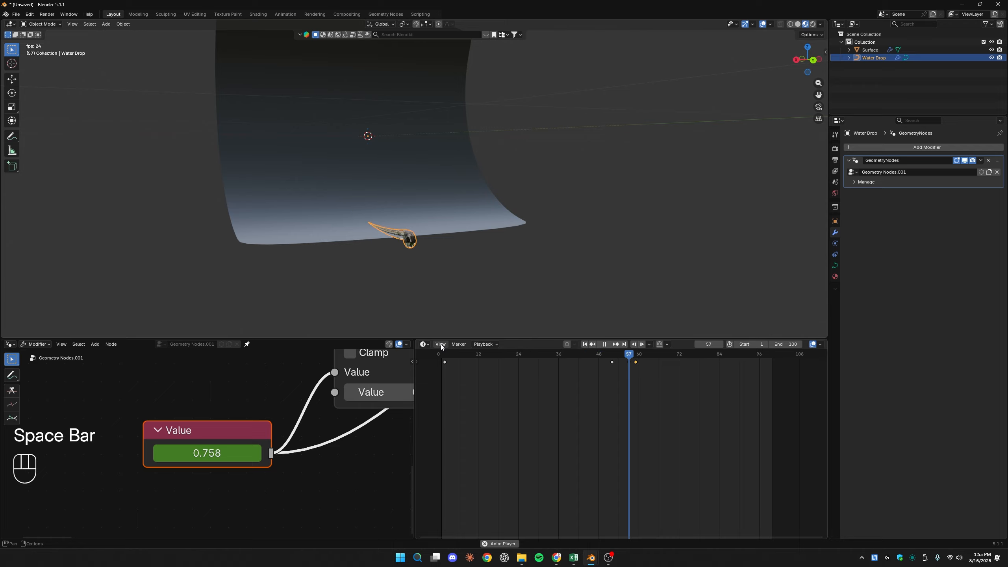
pyautogui.press('space')
# - Scale the last three keyframes from frame 2 to about frames 84, 92 and 95, and play back the slower animation
pyautogui.moveTo(645, 388); pyautogui.dragTo(446, 355)
pyautogui.press('s')
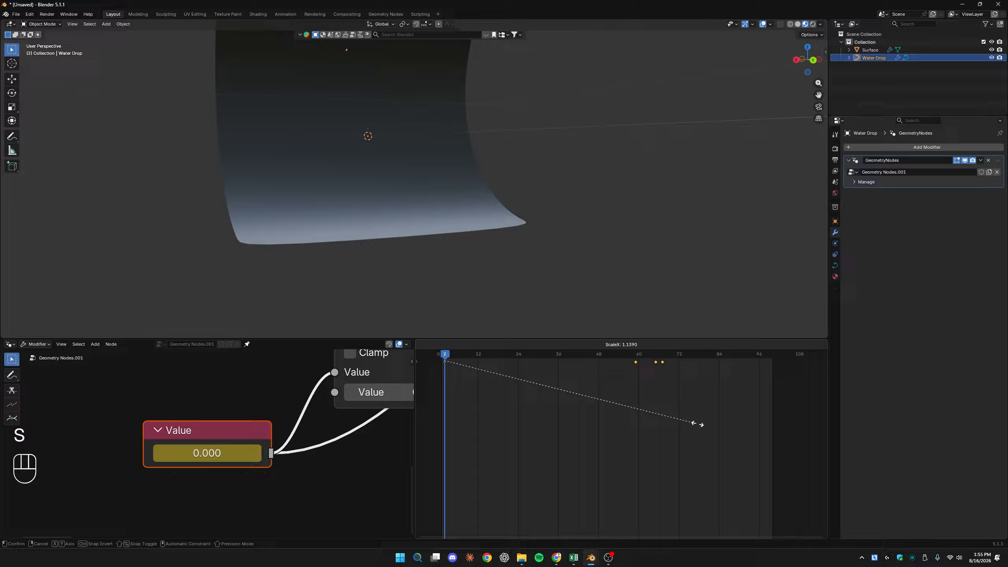
pyautogui.click(804, 427)
pyautogui.press('space')
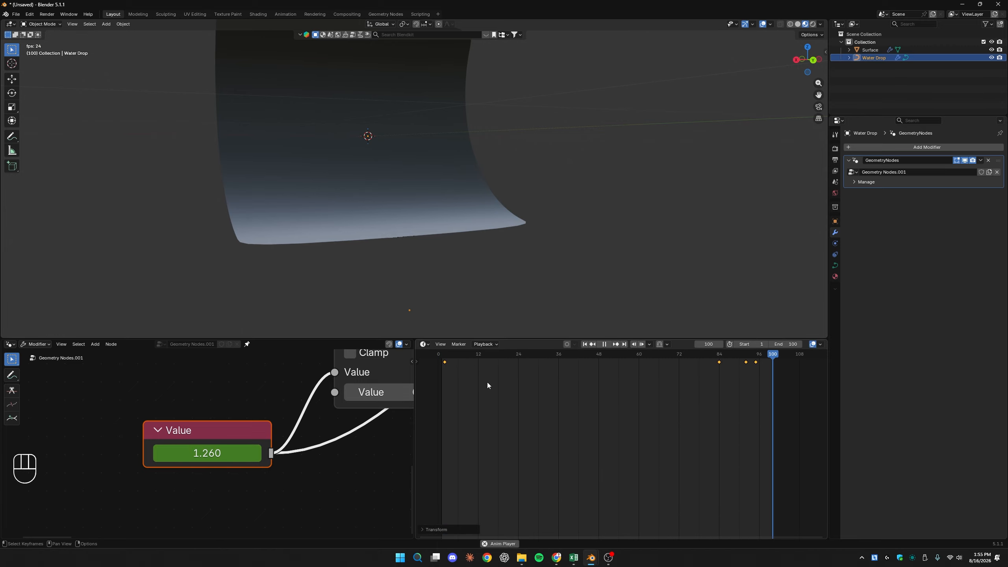
pyautogui.press('space')
pyautogui.press('space')
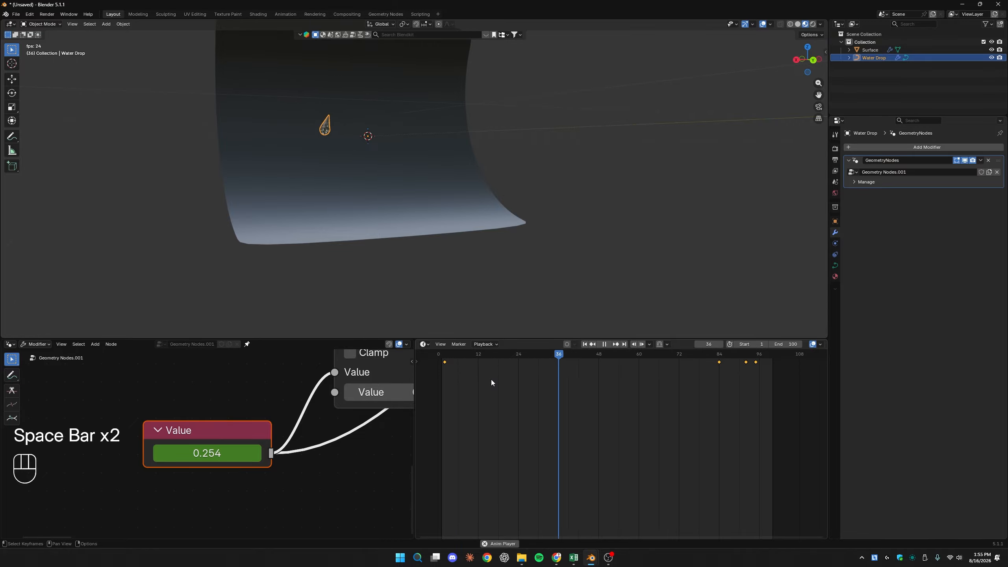
# - Set the Value node to 0.350 for the starting keyframe at frame 2 and play back the animation
pyautogui.press('space')
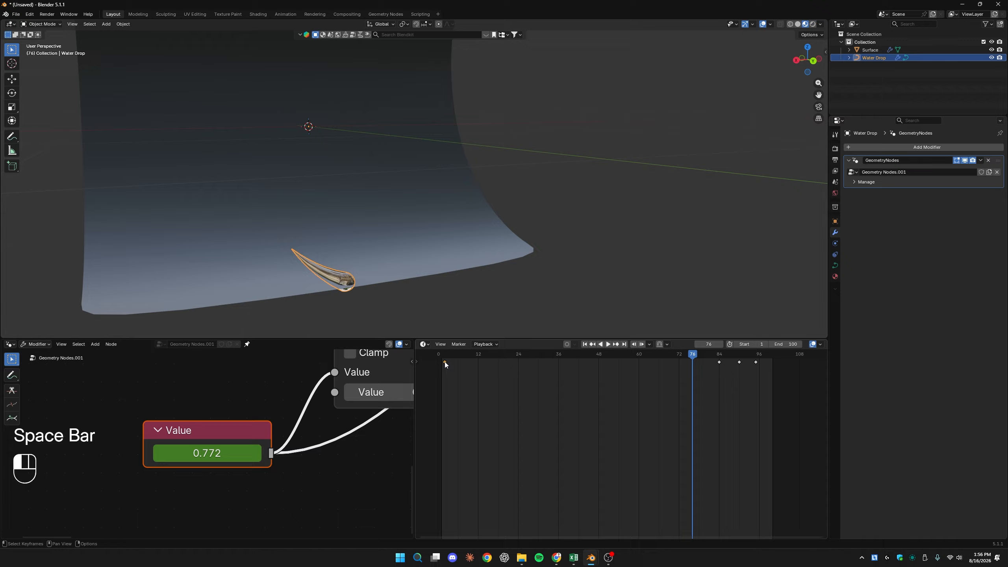
pyautogui.click(445, 356)
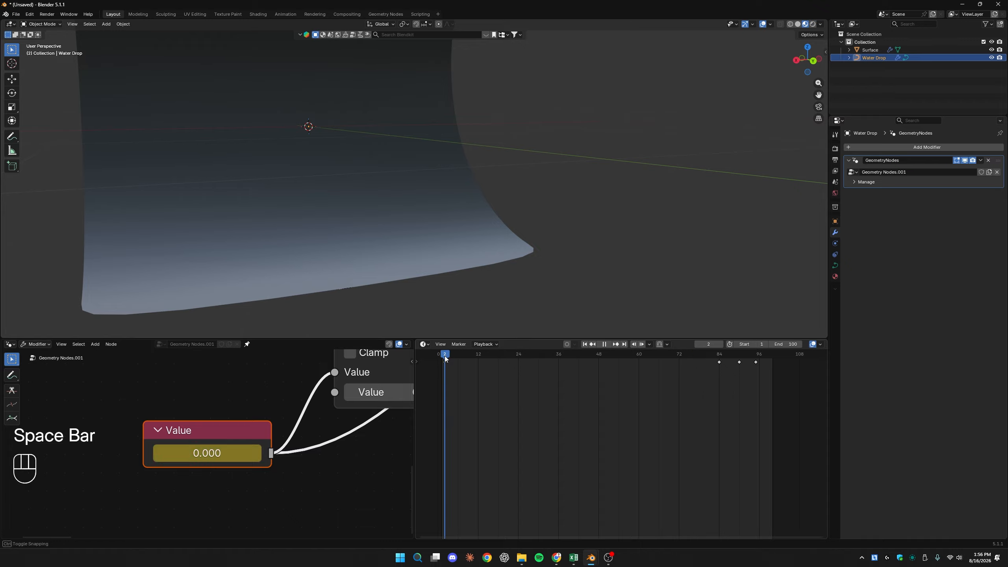
pyautogui.moveTo(198, 457)
pyautogui.keyDown('shift'); pyautogui.mouseDown()
pyautogui.moveTo(216, 457)
pyautogui.moveTo(196, 457)
pyautogui.mouseUp(); pyautogui.keyUp('shift')
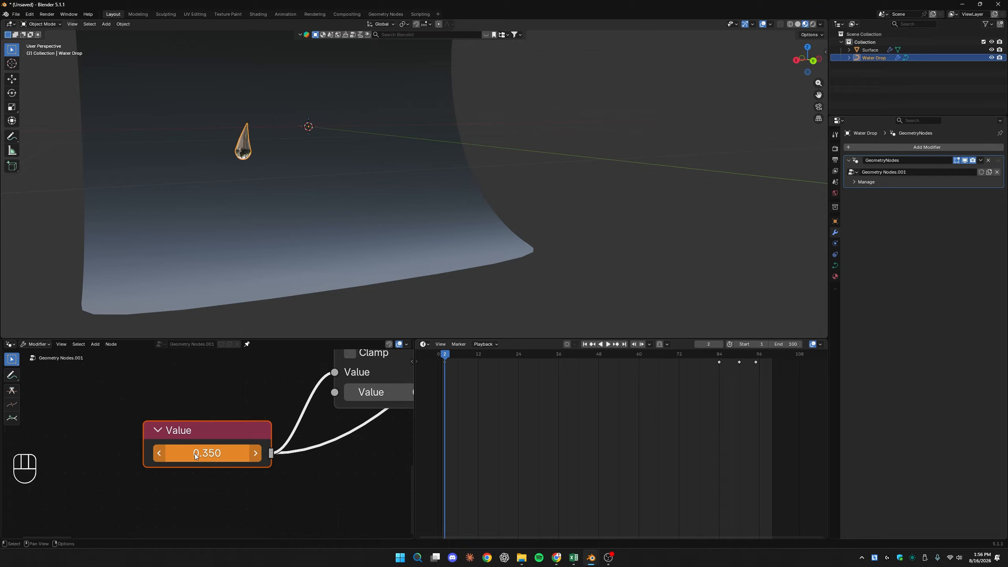
pyautogui.press('space')
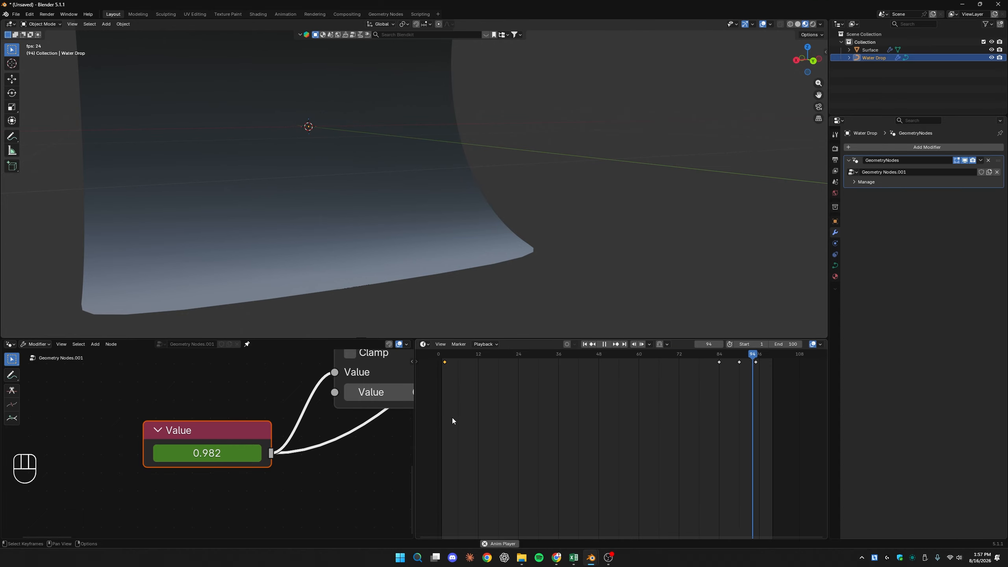
pyautogui.scroll(-2, 487, 282)
pyautogui.press('space')
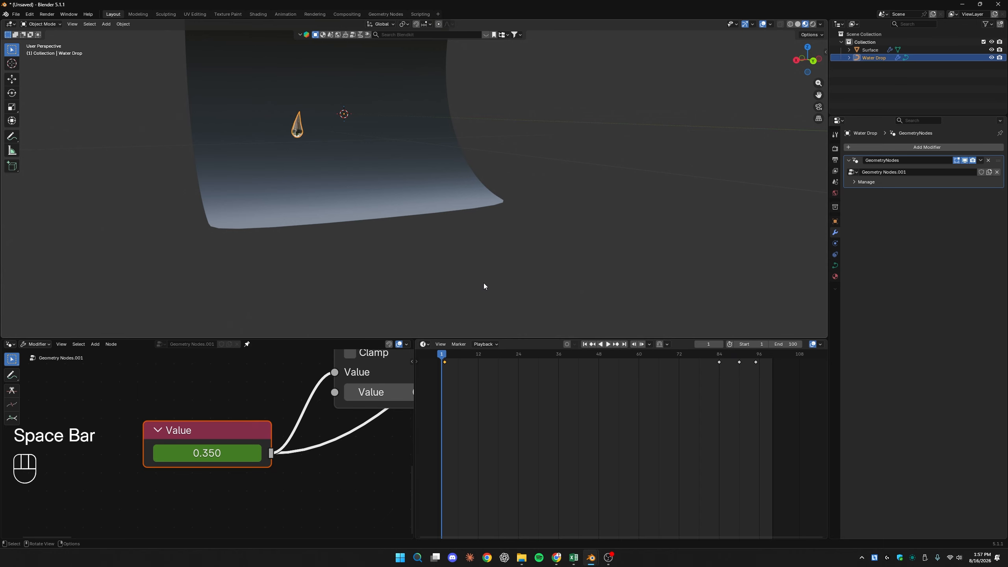
# - Widen the node editor and shift the Extrude Mesh chain with its Face Neighbors and Greater Than nodes away from the curve nodes to make room
pyautogui.moveTo(297, 219); pyautogui.dragTo(312, 232, button='middle')
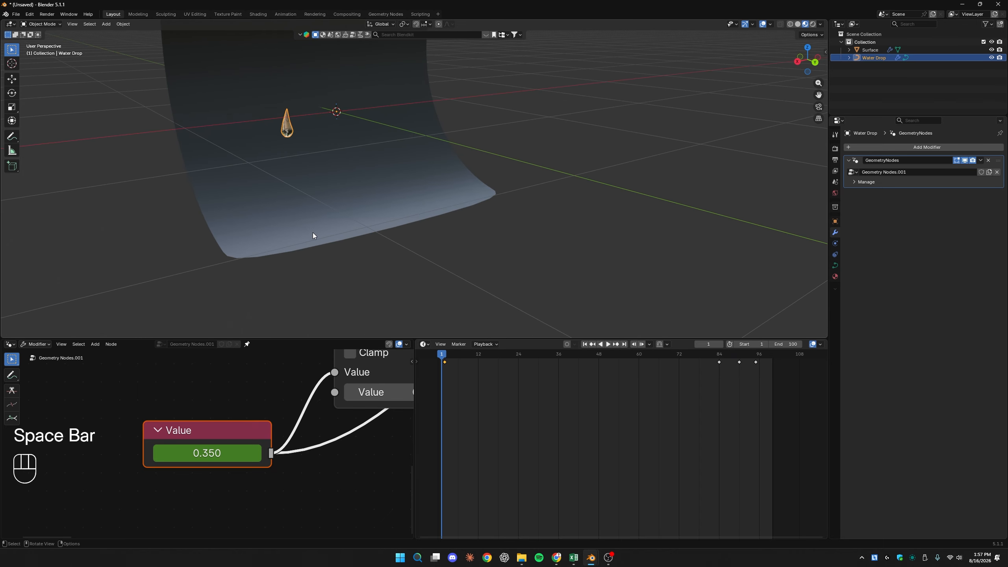
pyautogui.click(386, 260)
pyautogui.keyDown('shift'); pyautogui.moveTo(389, 261); pyautogui.dragTo(408, 268, button='middle'); pyautogui.keyUp('shift')
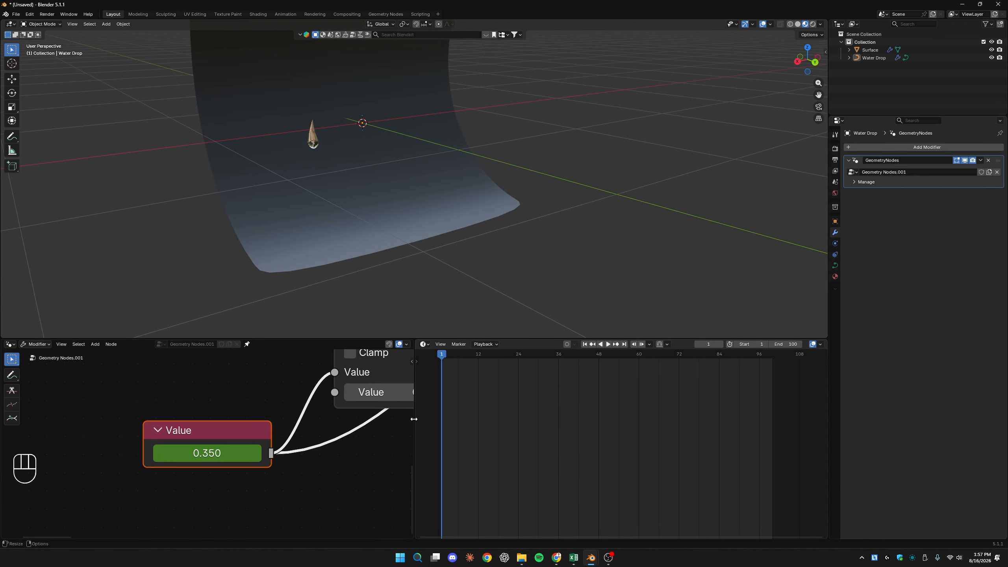
pyautogui.moveTo(413, 419); pyautogui.dragTo(666, 421)
pyautogui.scroll(-6, 532, 440)
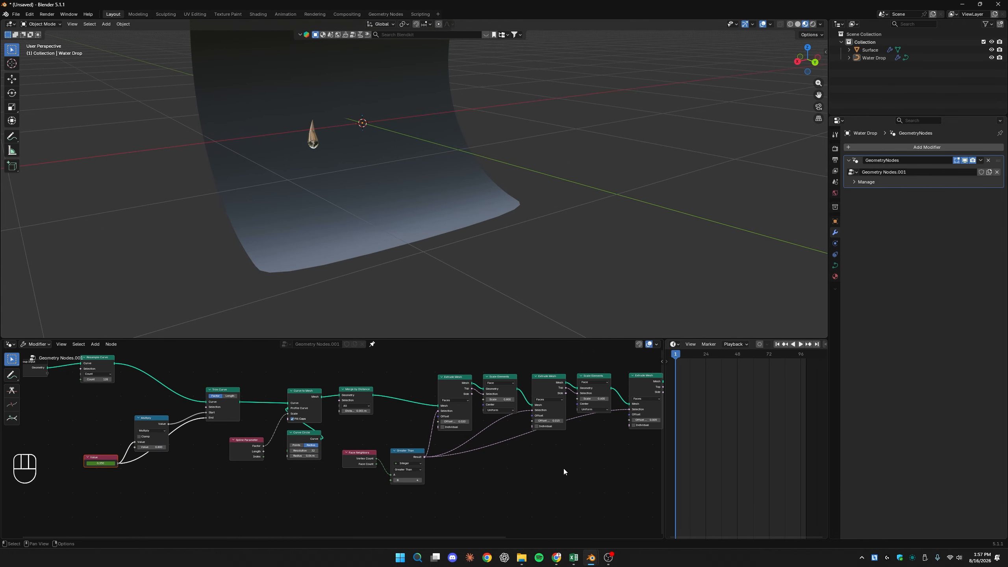
pyautogui.press('Home')
pyautogui.scroll(-2, 636, 486)
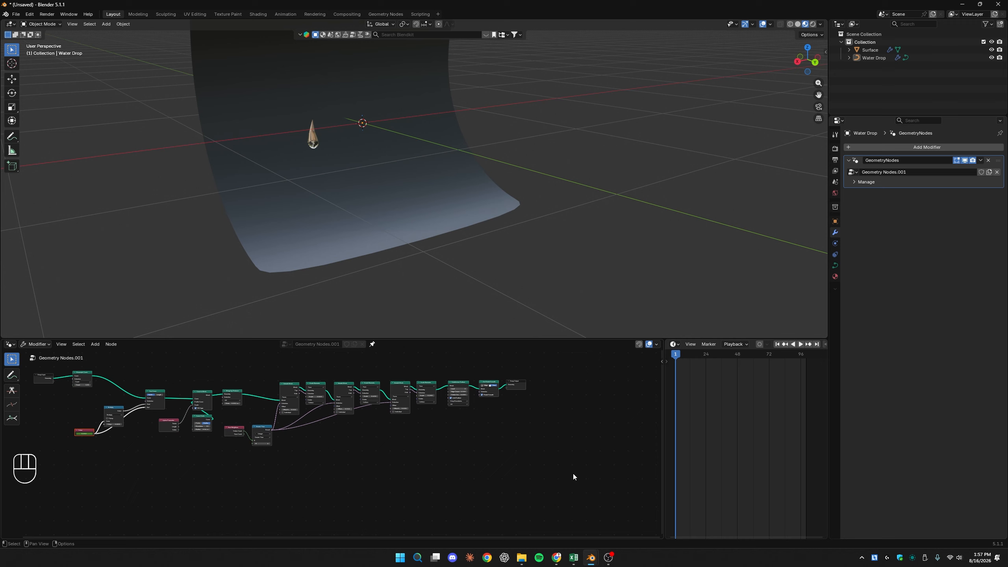
pyautogui.moveTo(576, 474); pyautogui.dragTo(469, 385)
pyautogui.keyDown('shift'); pyautogui.click(262, 436); pyautogui.keyUp('shift')
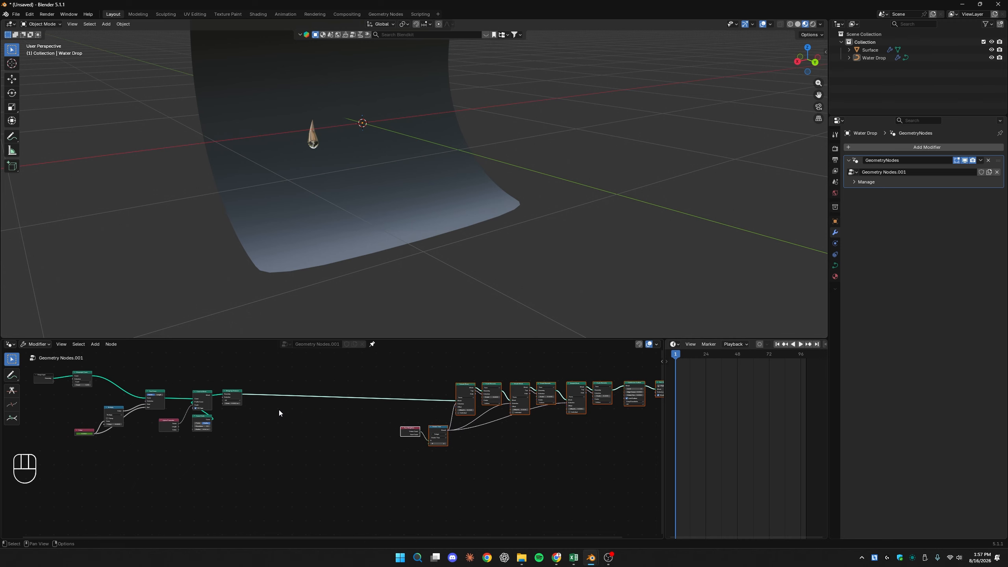
# - Move Merge by Distance beside the first Extrude Mesh and insert a Set Position node between Curve to Mesh and Merge by Distance
pyautogui.scroll(2, 284, 422)
pyautogui.moveTo(284, 423); pyautogui.dragTo(337, 433, button='middle')
pyautogui.moveTo(264, 386); pyautogui.dragTo(552, 378)
pyautogui.hotkey('shift', 'a')
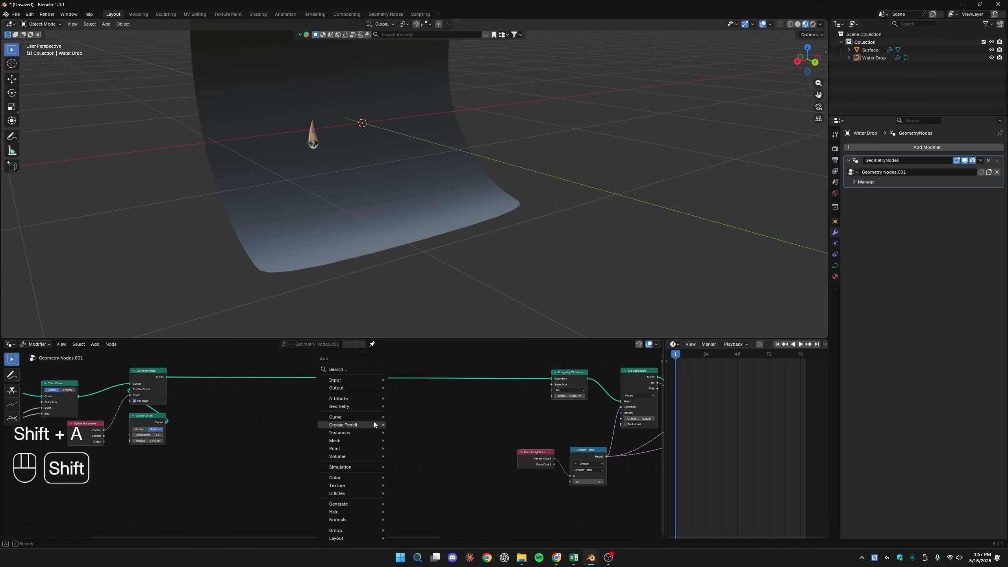
pyautogui.write('set po')
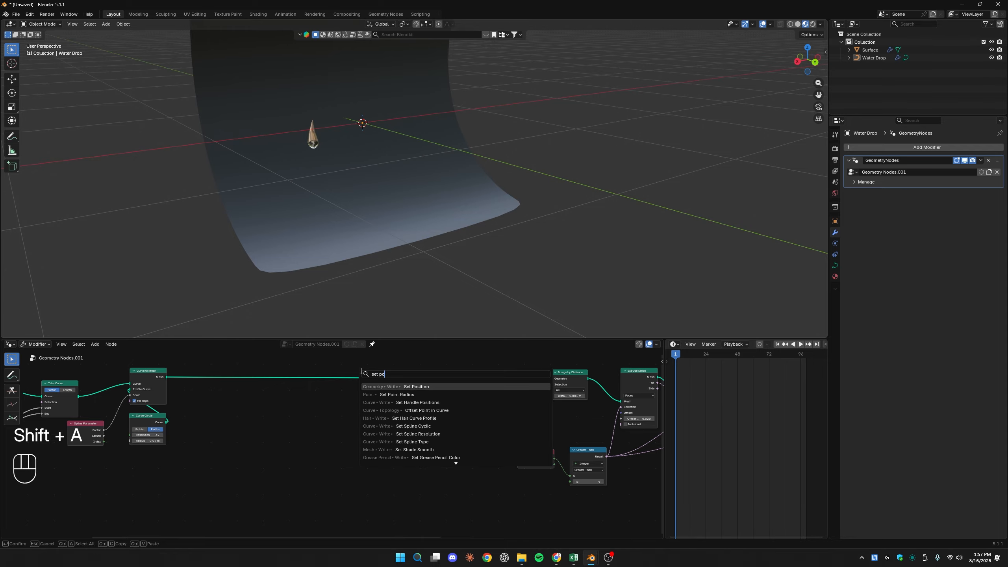
pyautogui.press('Return')
pyautogui.click(354, 367)
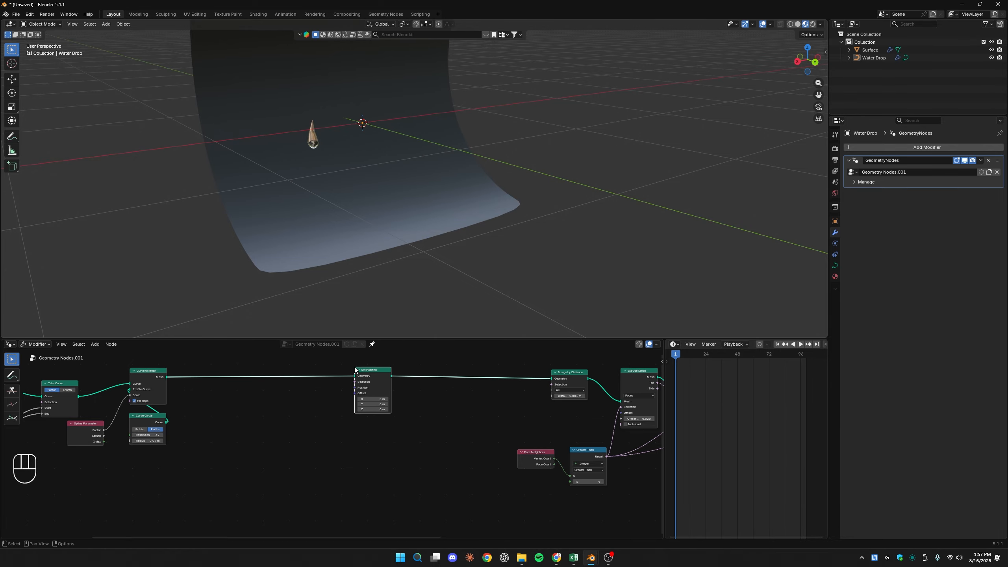
pyautogui.scroll(4, 381, 393)
pyautogui.moveTo(387, 396); pyautogui.dragTo(318, 446, button='middle')
pyautogui.moveTo(329, 392); pyautogui.dragTo(493, 396)
pyautogui.moveTo(364, 448); pyautogui.dragTo(370, 439, button='middle')
# - Add a Noise Texture node below the link between Curve to Mesh and Set Position
pyautogui.scroll(5, 293, 173)
pyautogui.moveTo(298, 251)
pyautogui.keyDown('shift'); pyautogui.mouseDown(button='middle')
pyautogui.moveTo(296, 232)
pyautogui.moveTo(293, 244)
pyautogui.mouseUp(button='middle'); pyautogui.keyUp('shift')
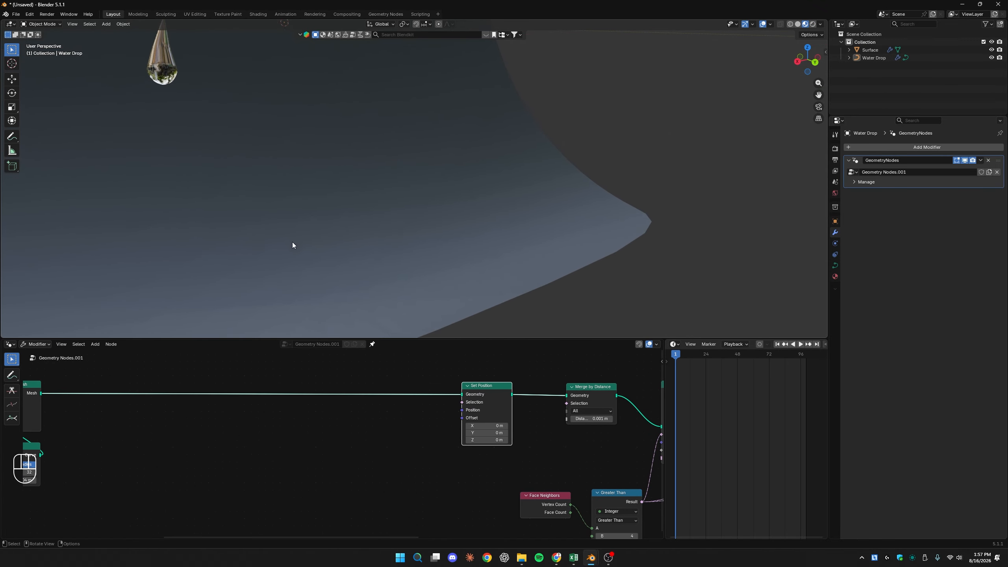
pyautogui.scroll(-3, 169, 123)
pyautogui.scroll(6, 280, 230)
pyautogui.keyDown('shift'); pyautogui.moveTo(230, 139); pyautogui.dragTo(358, 173, button='middle'); pyautogui.keyUp('shift')
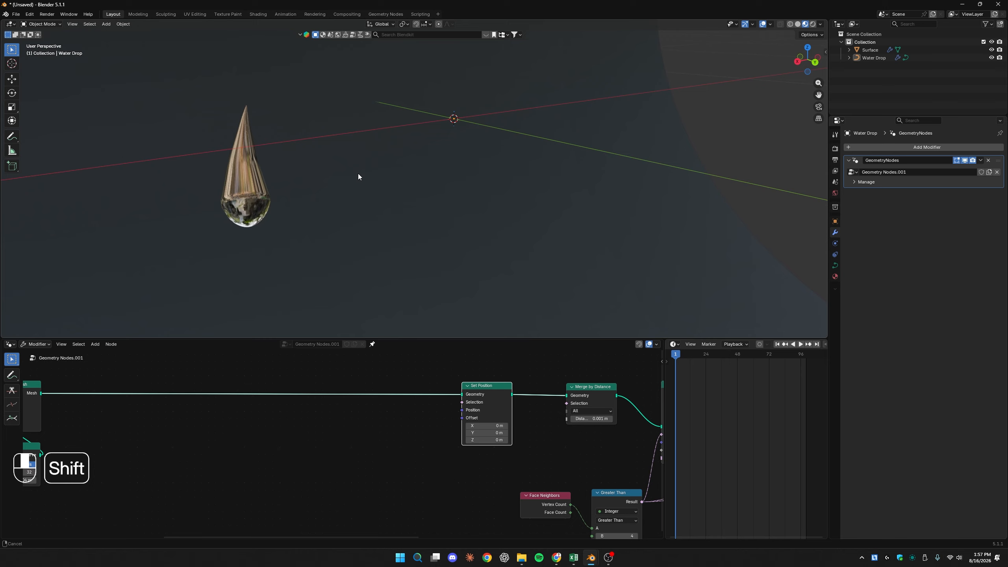
pyautogui.moveTo(388, 475); pyautogui.dragTo(392, 470, button='middle')
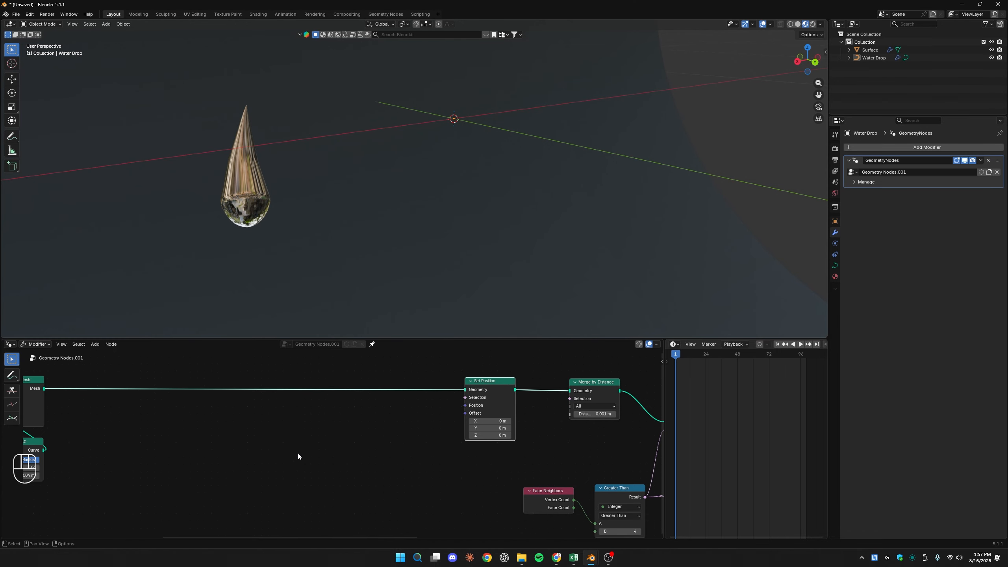
pyautogui.scroll(-2, 298, 455)
pyautogui.moveTo(297, 455); pyautogui.dragTo(320, 443, button='middle')
pyautogui.hotkey('shift', 'a')
pyautogui.click(214, 384)
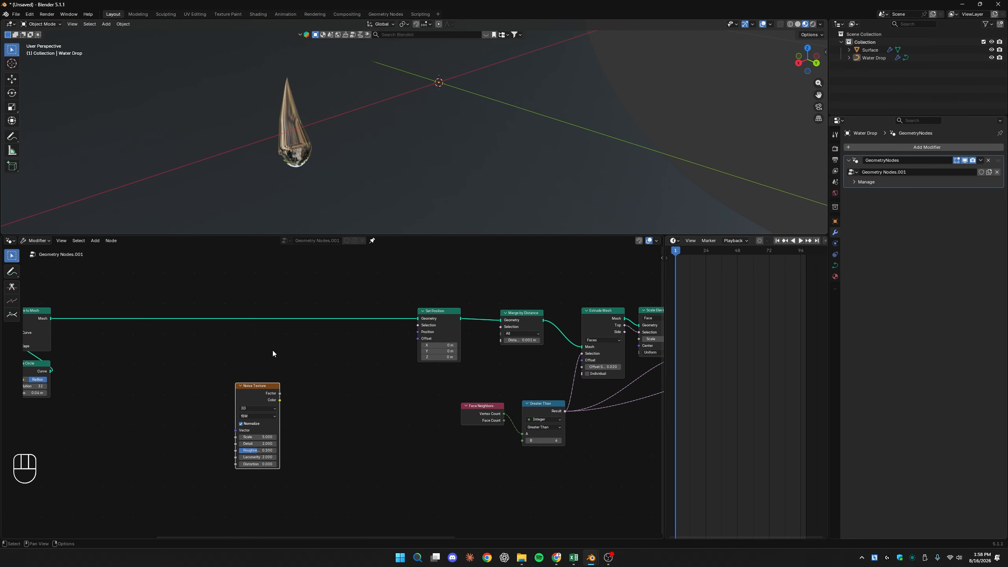
# - Add a Normal node above the Noise Texture
pyautogui.click(274, 350)
pyautogui.hotkey('shift', 'a')
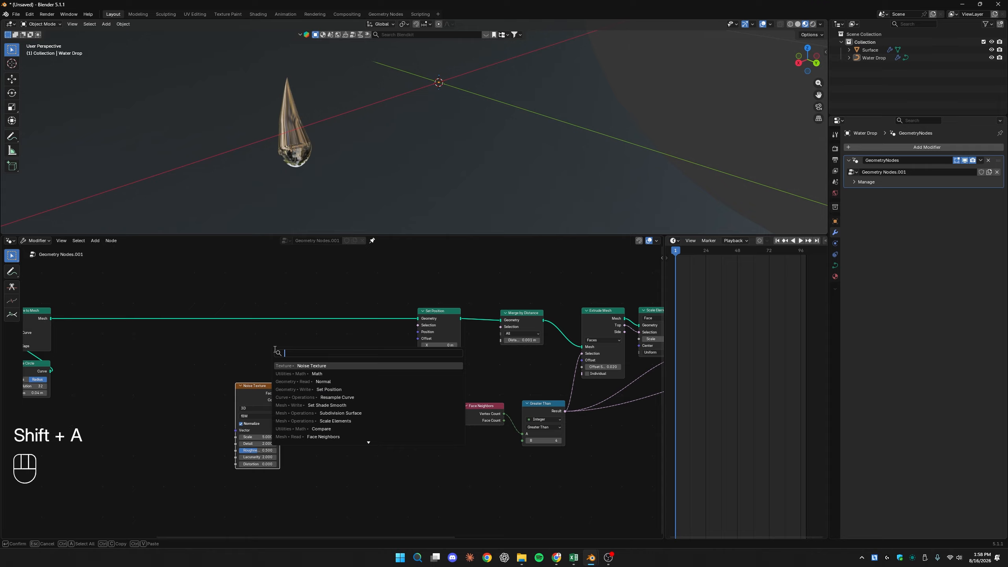
pyautogui.write('normal')
pyautogui.press('Return')
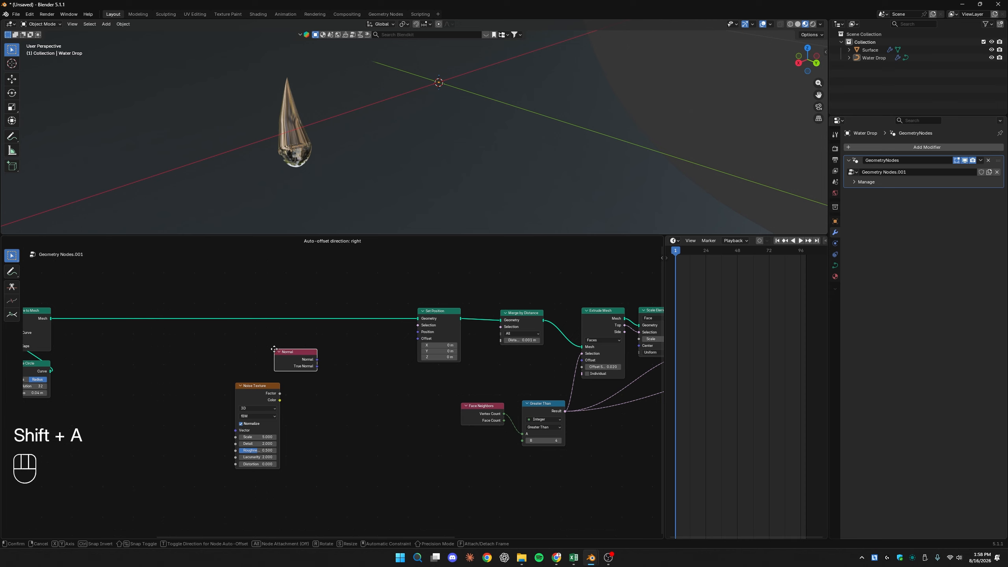
pyautogui.click(234, 349)
# - Add a Vector Math node beside the Normal node and set its operation to Multiply
pyautogui.hotkey('shift', 'a')
pyautogui.write('vect')
pyautogui.press('Return')
pyautogui.click(314, 345)
pyautogui.scroll(5, 314, 391)
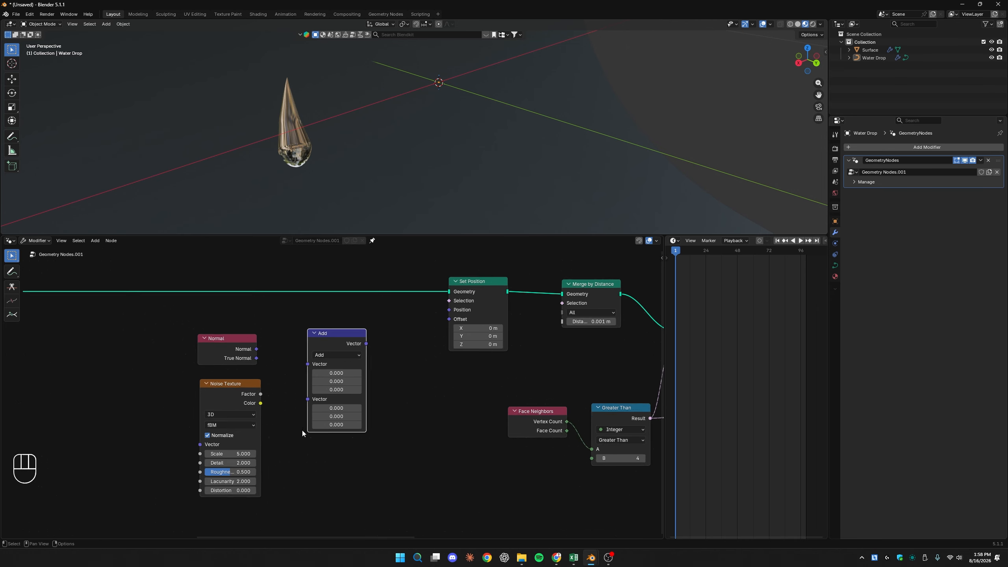
pyautogui.click(355, 353)
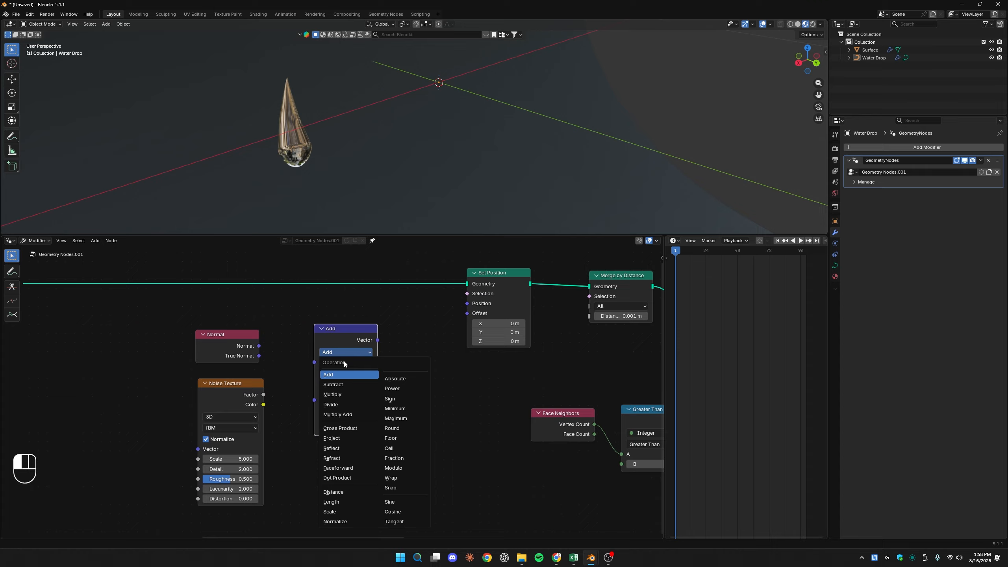
pyautogui.click(333, 394)
# - Multiply the Normal output by the noise Factor and connect the resulting Vector to Set Position's Offset
pyautogui.moveTo(258, 349); pyautogui.dragTo(266, 350)
pyautogui.moveTo(316, 374); pyautogui.dragTo(318, 371)
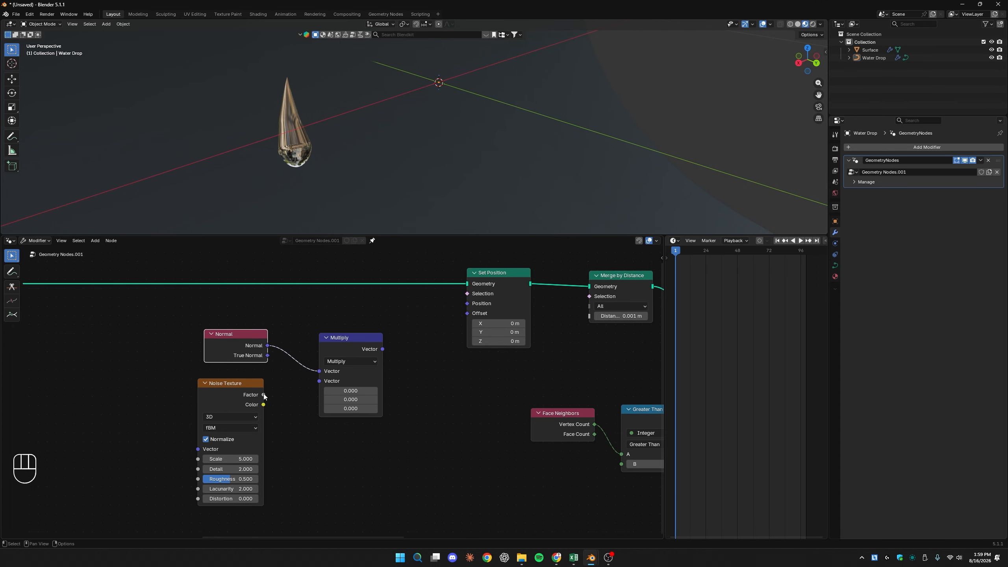
pyautogui.moveTo(264, 394); pyautogui.dragTo(319, 381)
pyautogui.moveTo(382, 349); pyautogui.dragTo(467, 314)
pyautogui.moveTo(366, 152)
pyautogui.mouseDown(button='middle')
pyautogui.moveTo(410, 157)
pyautogui.moveTo(351, 163)
pyautogui.mouseUp(button='middle')
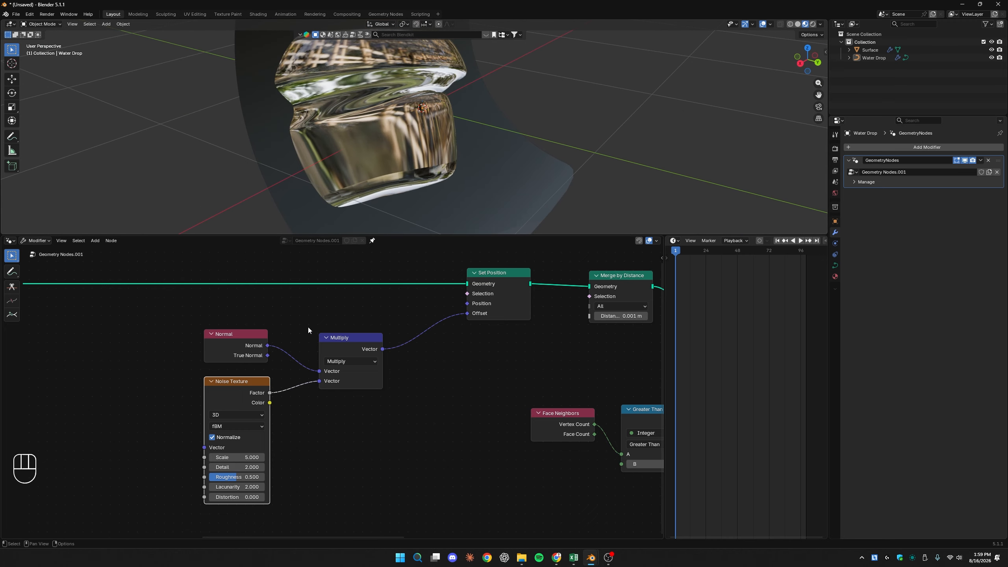
# - Set the noise Scale to 3.300 and insert a Multiply math node with value 0.110 between the Noise Texture and the vector Multiply
pyautogui.moveTo(235, 457)
pyautogui.mouseDown()
pyautogui.moveTo(167, 457)
pyautogui.moveTo(252, 457)
pyautogui.mouseUp()
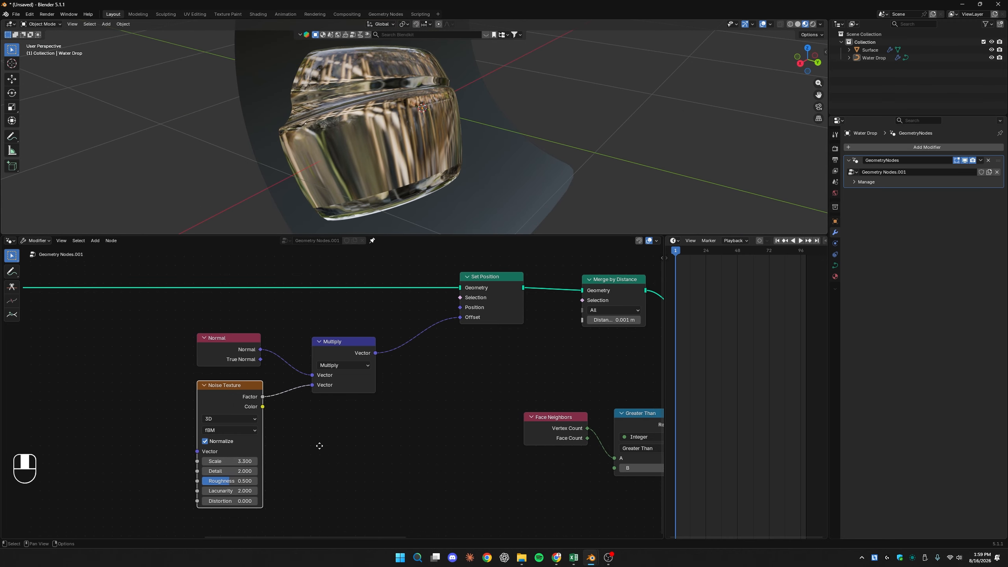
pyautogui.moveTo(232, 382); pyautogui.dragTo(89, 413)
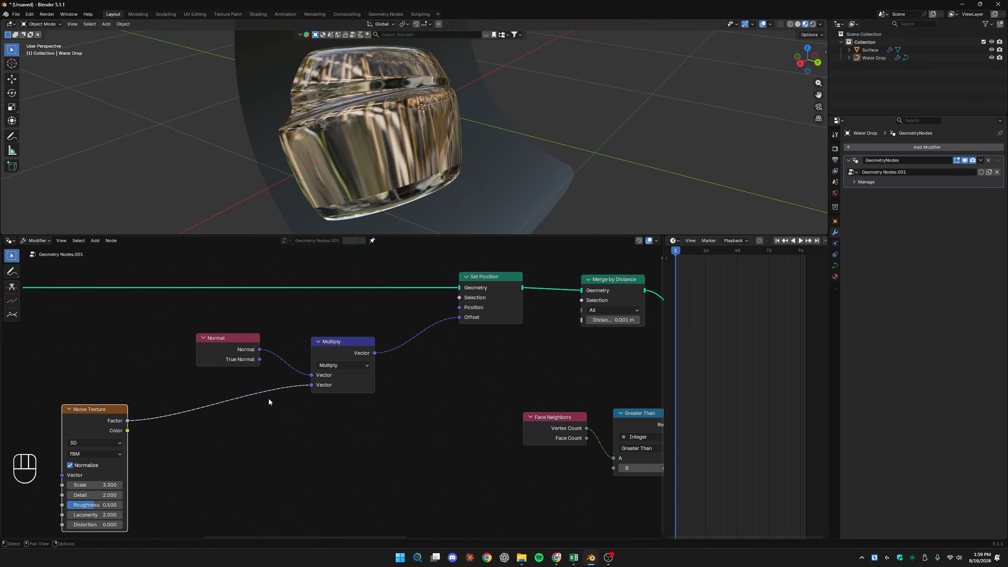
pyautogui.hotkey('shift', 'a')
pyautogui.click(320, 385)
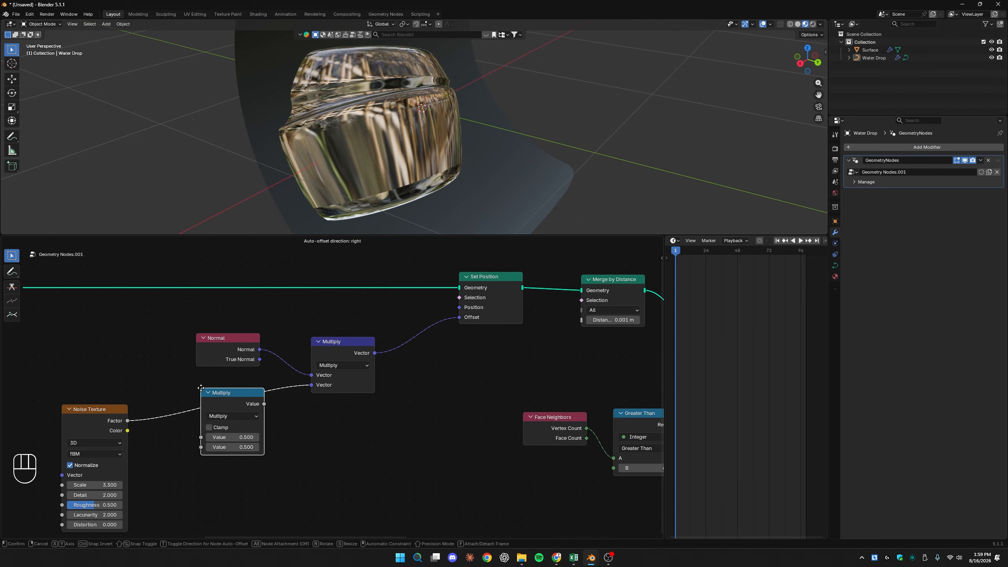
pyautogui.click(236, 396)
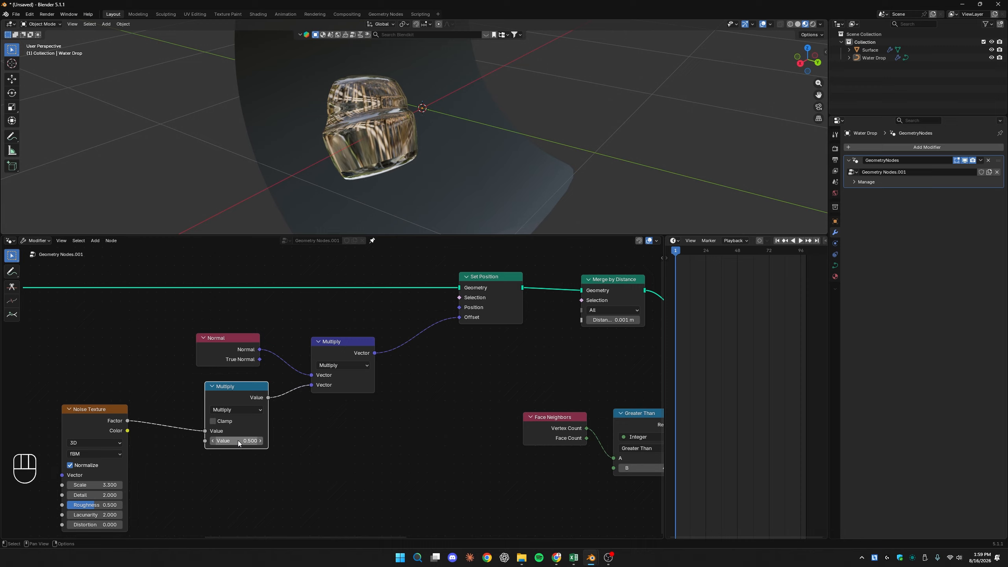
pyautogui.keyDown('shift'); pyautogui.moveTo(239, 443); pyautogui.dragTo(213, 443); pyautogui.keyUp('shift')
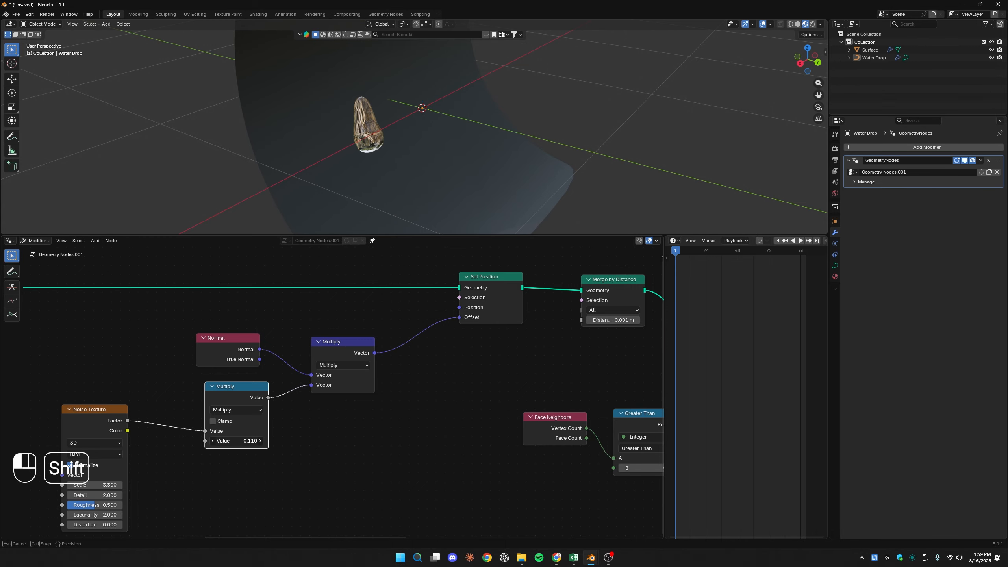
# - Insert a Map Range node between the Noise Texture's Factor and the Multiply math node
pyautogui.moveTo(239, 455); pyautogui.dragTo(330, 424, button='middle')
pyautogui.moveTo(187, 378); pyautogui.dragTo(140, 376)
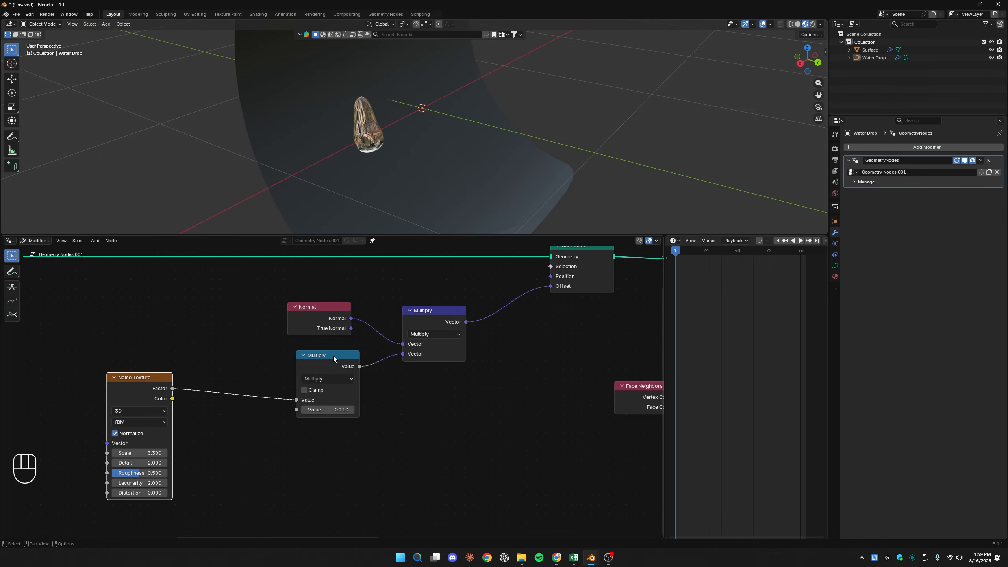
pyautogui.moveTo(329, 357); pyautogui.dragTo(322, 361)
pyautogui.moveTo(321, 409); pyautogui.dragTo(370, 420, button='middle')
pyautogui.hotkey('shift', 'a')
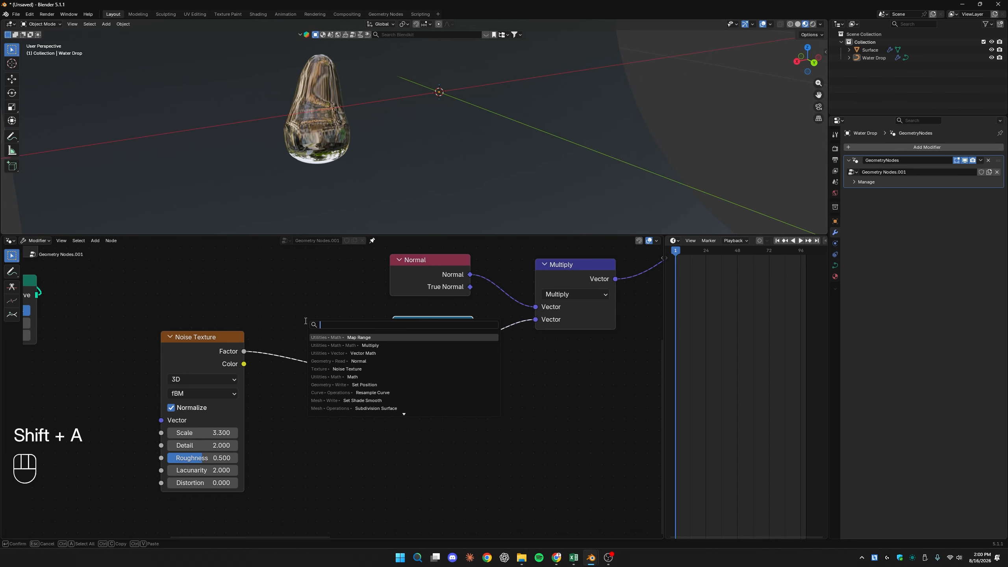
pyautogui.write('mapr')
pyautogui.press('Return')
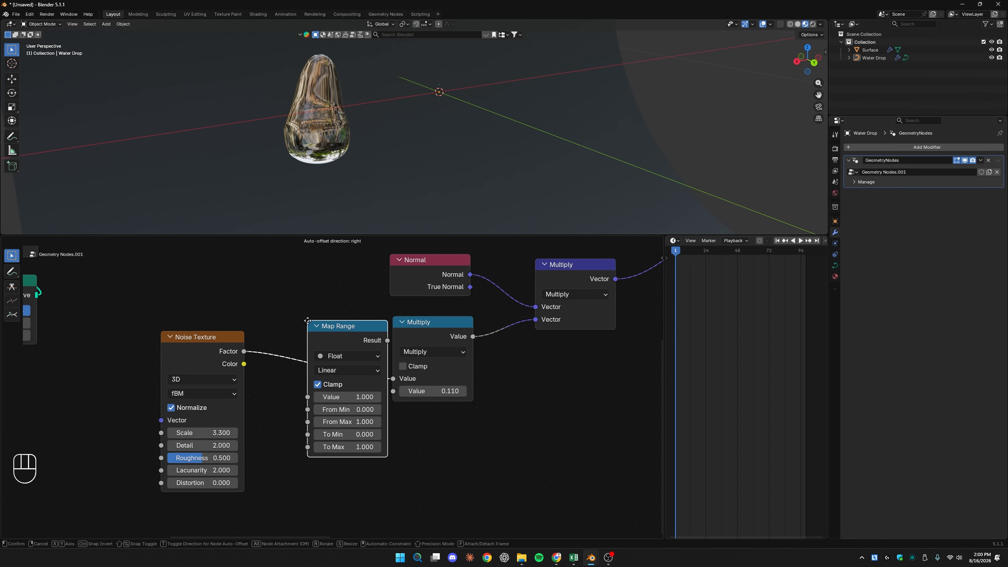
pyautogui.click(281, 317)
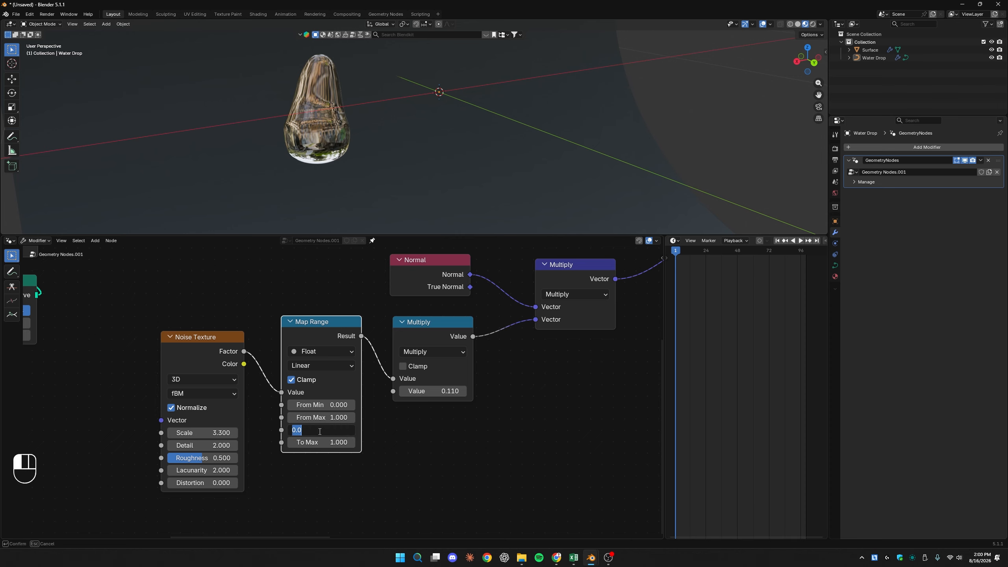
# - Set the Map Range node's To Min to -0.5 and To Max to 0.5
pyautogui.press('Return')
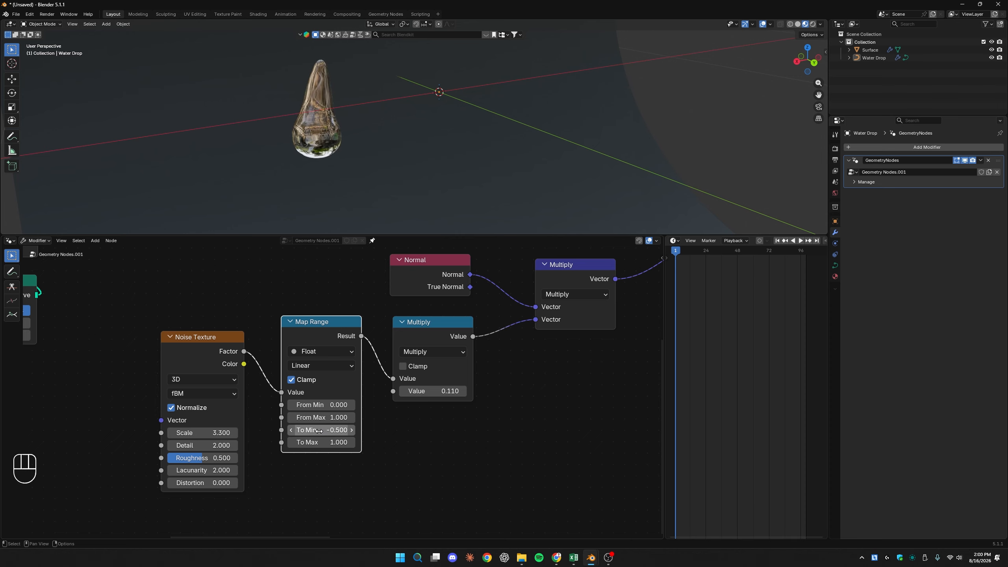
pyautogui.click(323, 442)
pyautogui.write('.5')
pyautogui.press('Return')
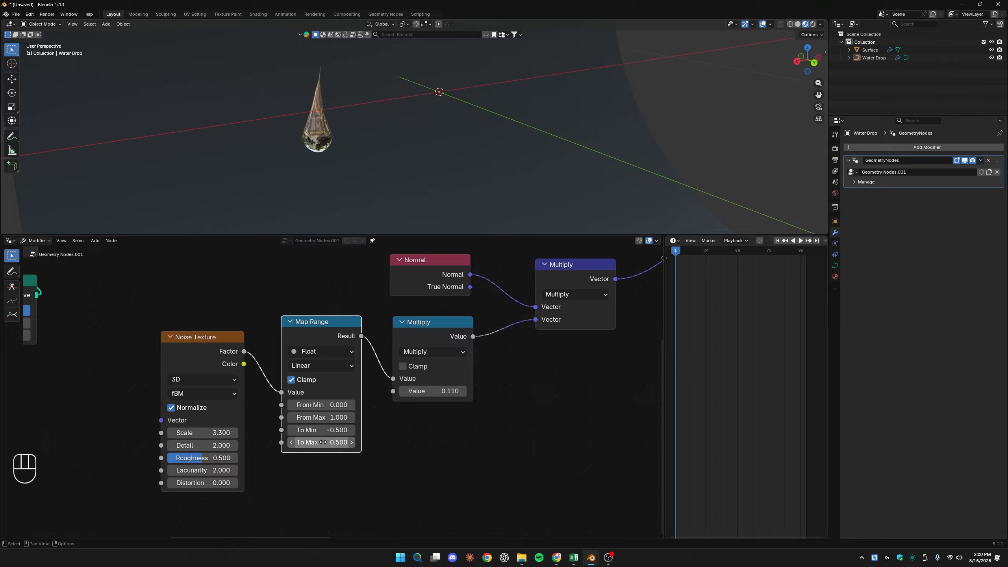
# - Set the Map Range node's To Min to -0.1
pyautogui.moveTo(357, 99); pyautogui.dragTo(340, 145, button='middle')
pyautogui.click(321, 430)
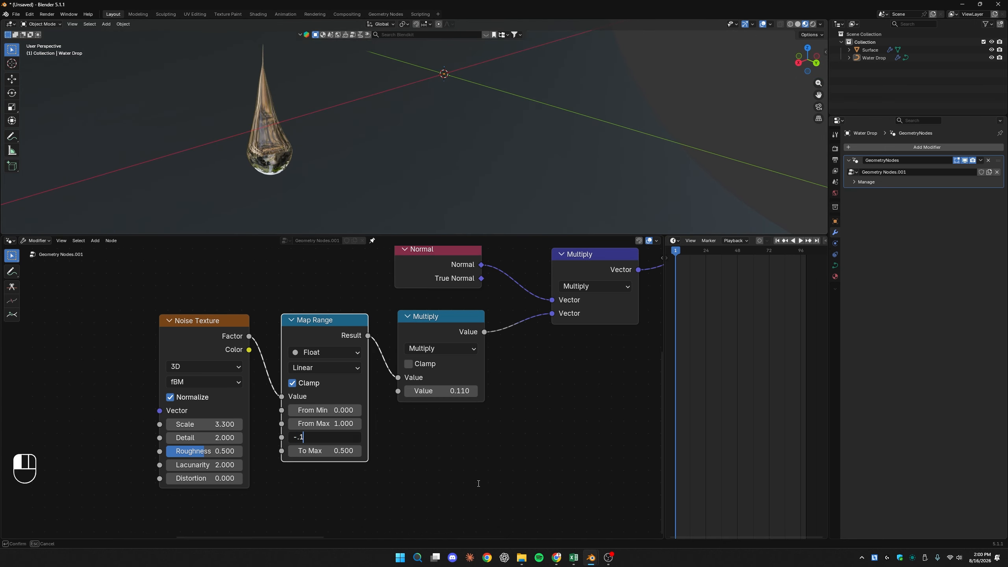
pyautogui.press('Return')
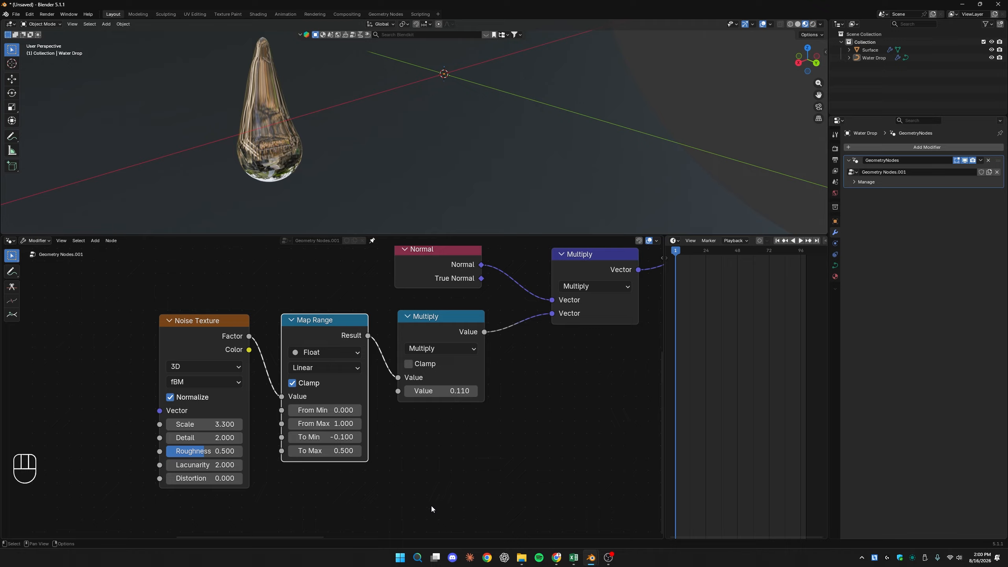
pyautogui.moveTo(308, 473); pyautogui.dragTo(317, 468, button='middle')
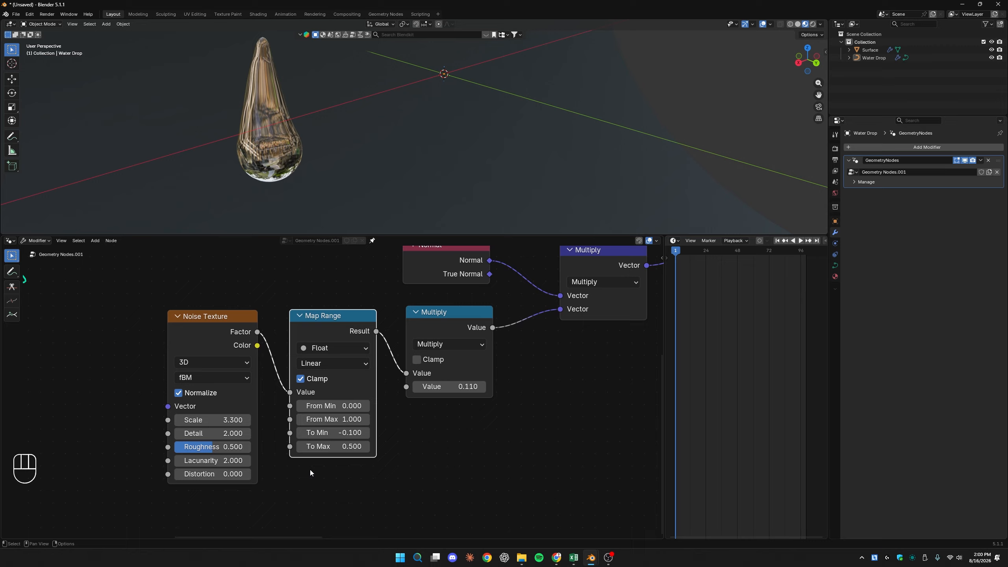
# - Set the Noise Texture's Scale to 9.1 and Detail to 1.39
pyautogui.moveTo(234, 319); pyautogui.dragTo(236, 318)
pyautogui.moveTo(536, 409); pyautogui.dragTo(450, 464, button='middle')
pyautogui.scroll(-3, 475, 462)
pyautogui.moveTo(476, 461); pyautogui.dragTo(529, 423, button='middle')
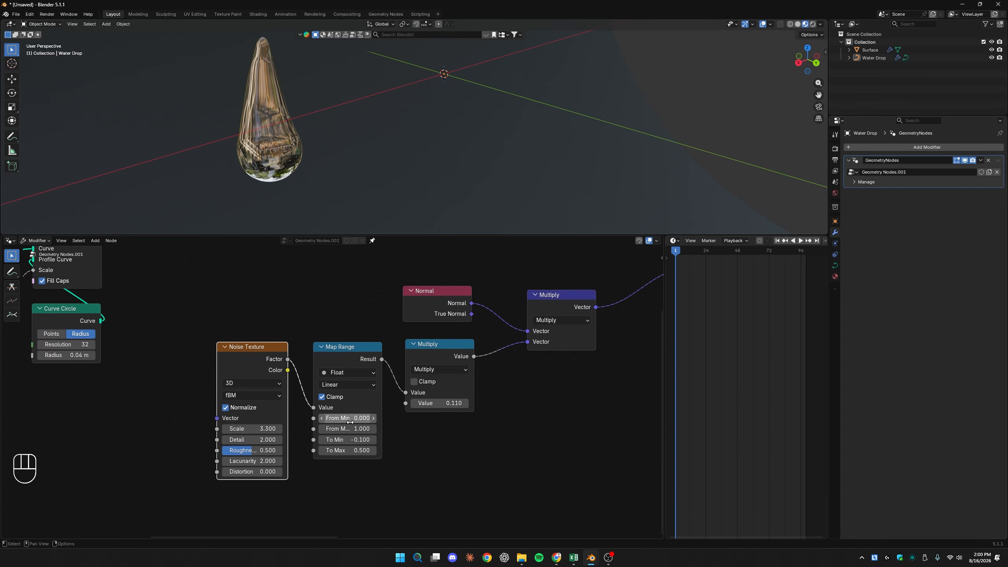
pyautogui.keyDown('shift'); pyautogui.moveTo(250, 429); pyautogui.dragTo(333, 430); pyautogui.keyUp('shift')
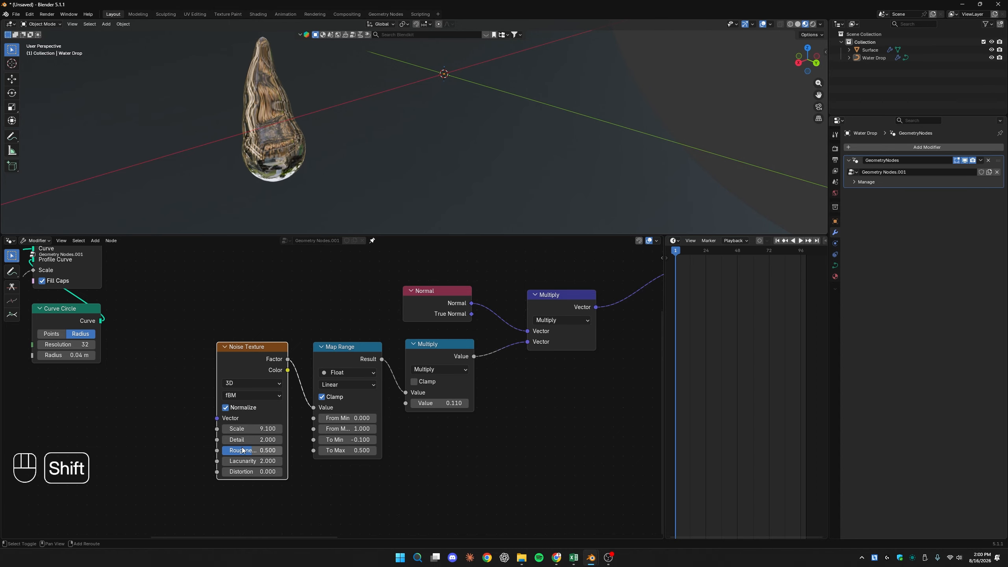
pyautogui.moveTo(246, 389); pyautogui.dragTo(285, 390, button='middle')
# - Switch the Noise Texture to 4D and set its W value to 4.8
pyautogui.click(285, 382)
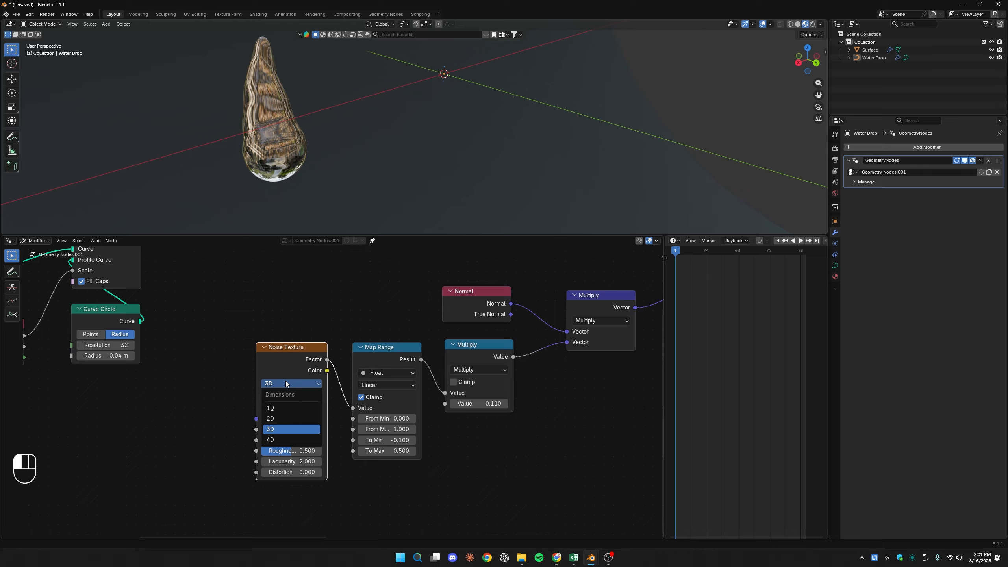
pyautogui.click(271, 440)
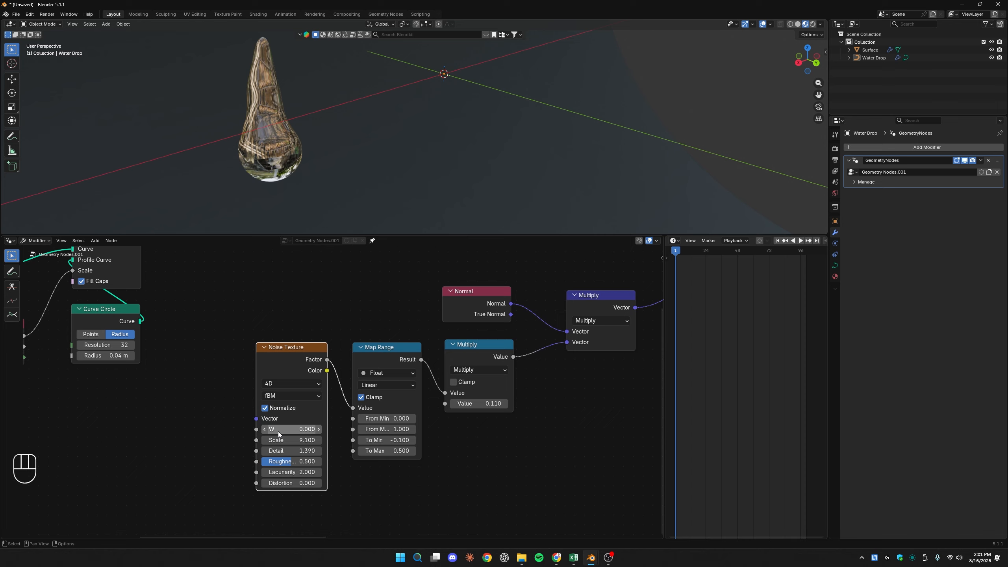
pyautogui.moveTo(279, 431); pyautogui.dragTo(323, 431)
# - Add a Scene Time node and connect its Seconds output to the Noise Texture's W input
pyautogui.moveTo(151, 406); pyautogui.dragTo(212, 394, button='middle')
pyautogui.hotkey('shift', 'a')
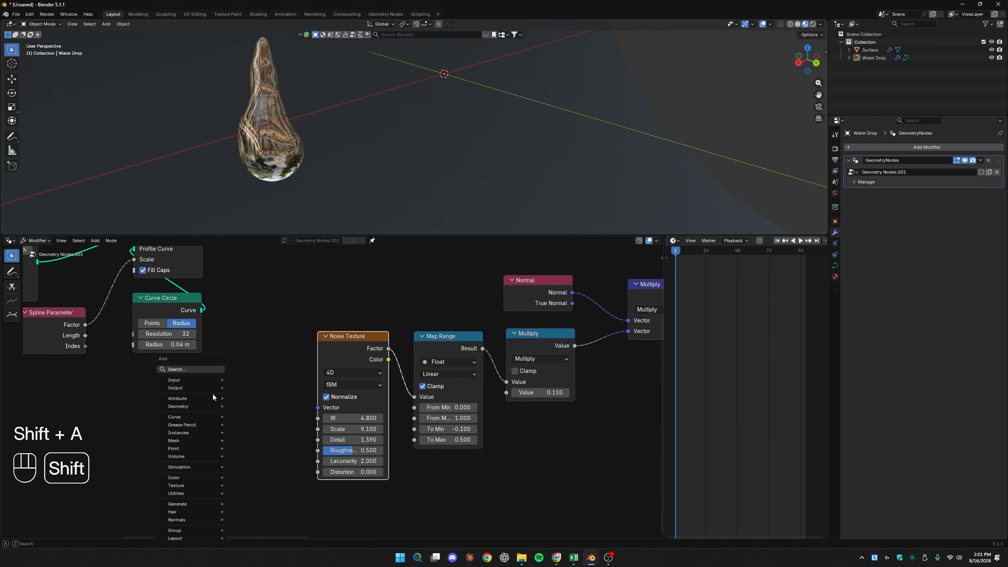
pyautogui.click(215, 369)
pyautogui.write('scenc')
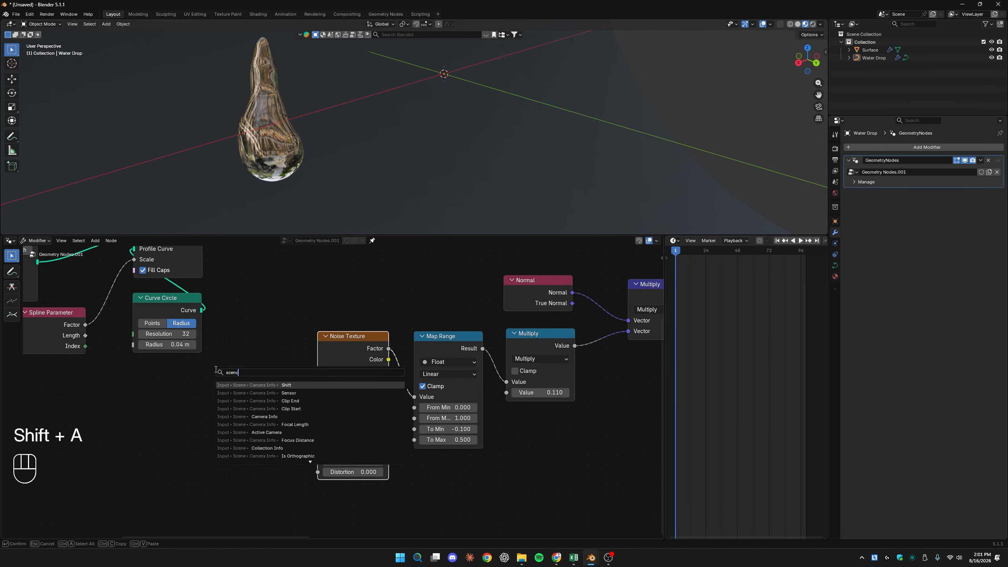
pyautogui.write('e')
pyautogui.press('BackSpace')
pyautogui.press('BackSpace')
pyautogui.write('e')
pyautogui.press('Return')
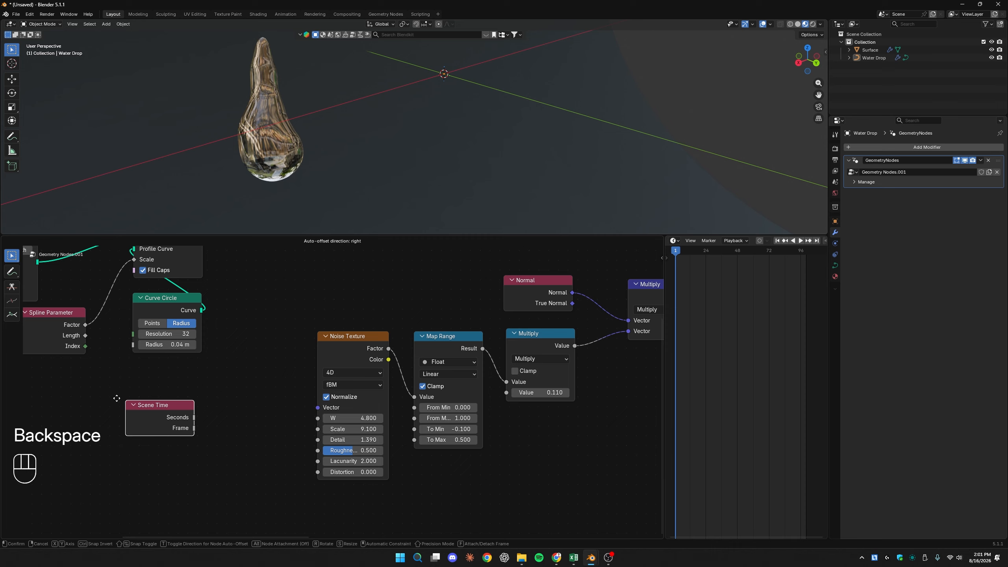
pyautogui.click(75, 396)
pyautogui.moveTo(333, 399); pyautogui.dragTo(319, 419)
pyautogui.moveTo(125, 405); pyautogui.dragTo(170, 398)
# - Insert a Multiply math node with value 0.010 between Scene Time's Seconds and the Noise Texture's W
pyautogui.hotkey('shift', 'a')
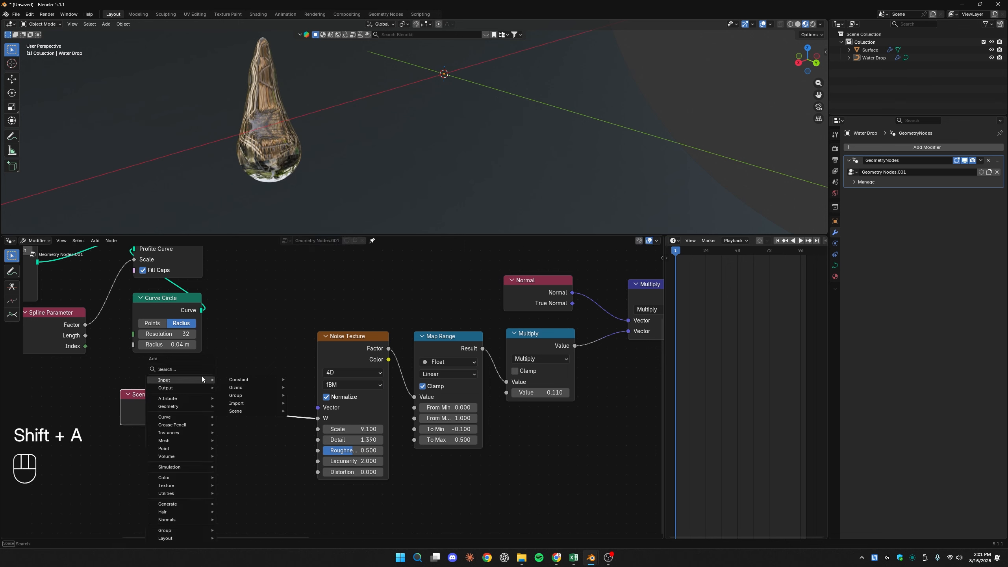
pyautogui.click(197, 375)
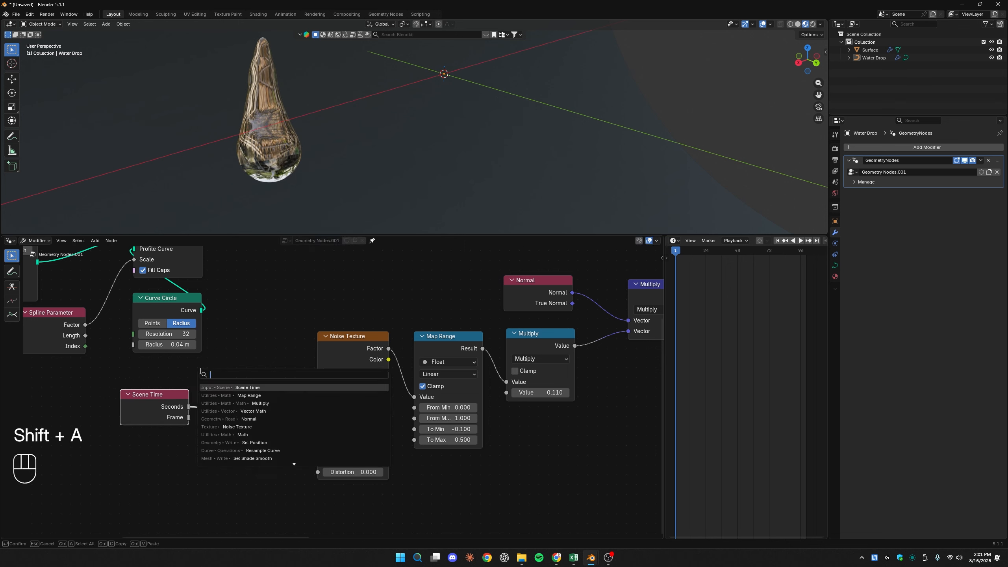
pyautogui.write('add')
pyautogui.press('Return')
pyautogui.click(222, 387)
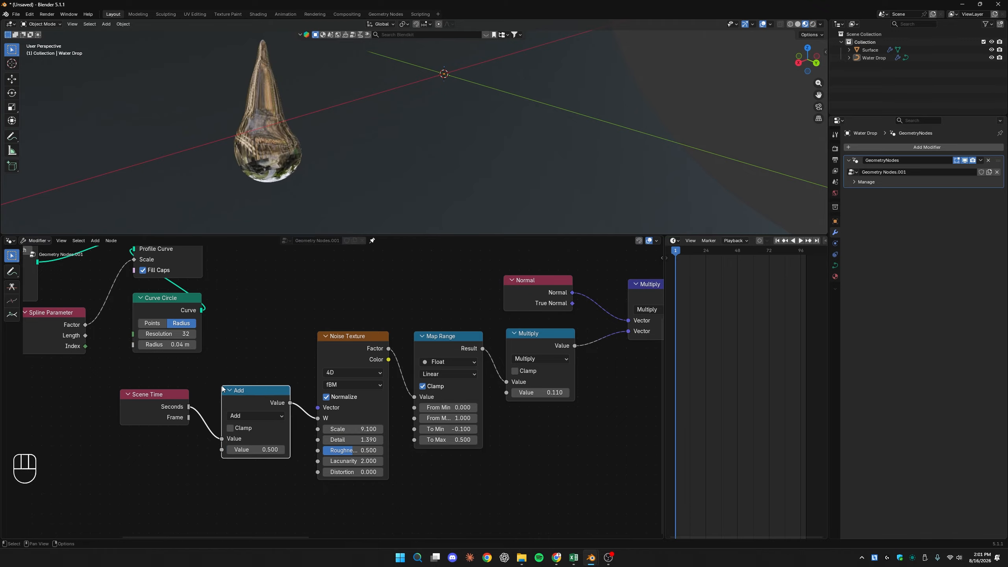
pyautogui.click(239, 417)
pyautogui.click(247, 314)
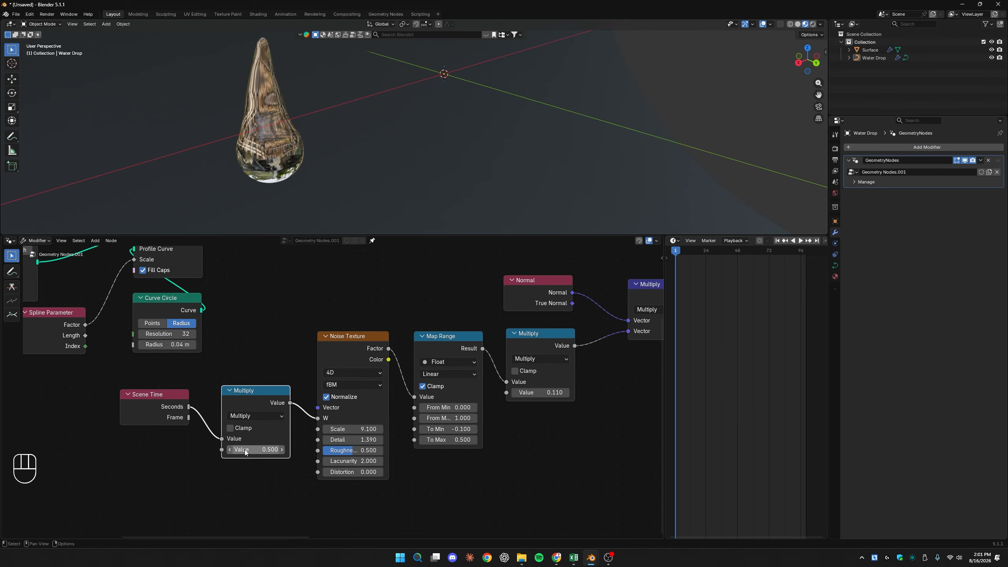
pyautogui.click(247, 449)
pyautogui.write('.01')
pyautogui.press('Return')
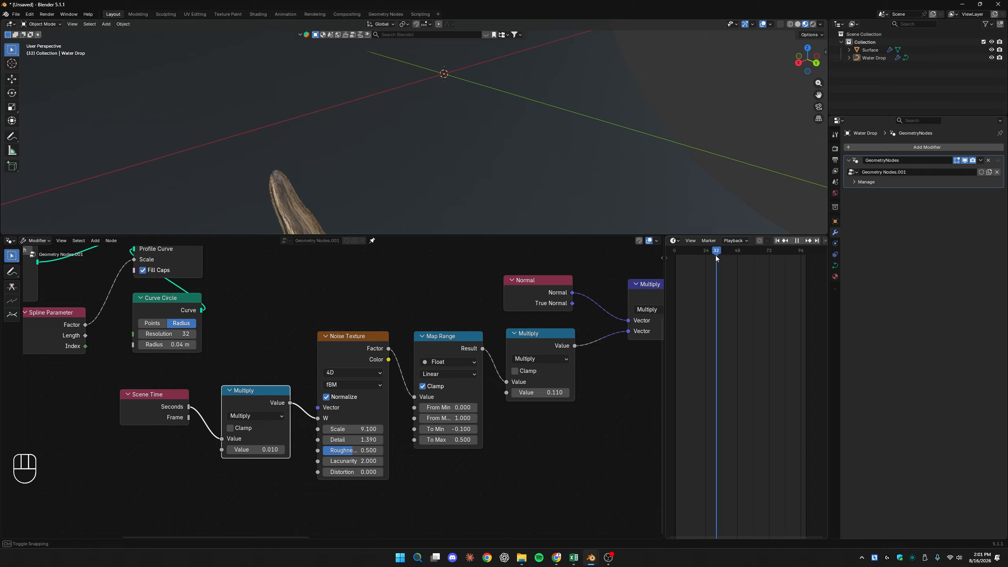
# - Play and scrub the animation to examine how the noise distorts the drop as it slides down the surface
pyautogui.scroll(-3, 277, 131)
pyautogui.scroll(-4, 277, 131)
pyautogui.keyDown('shift'); pyautogui.moveTo(309, 147); pyautogui.dragTo(391, 168, button='middle'); pyautogui.keyUp('shift')
pyautogui.moveTo(684, 255); pyautogui.dragTo(688, 275)
pyautogui.scroll(4, 352, 154)
pyautogui.scroll(-3, 354, 130)
pyautogui.keyDown('shift'); pyautogui.moveTo(352, 155); pyautogui.dragTo(360, 194, button='middle'); pyautogui.keyUp('shift')
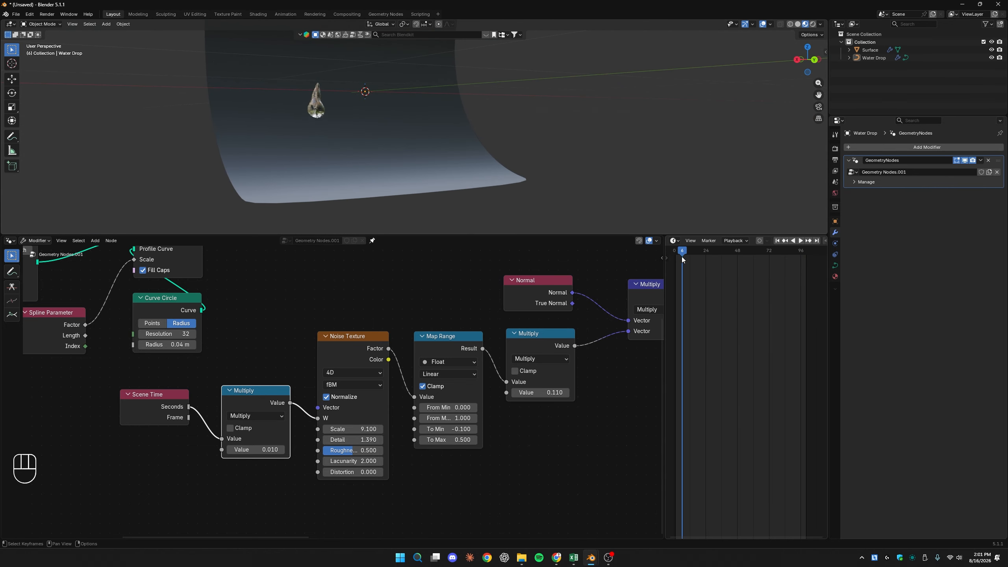
pyautogui.press('space')
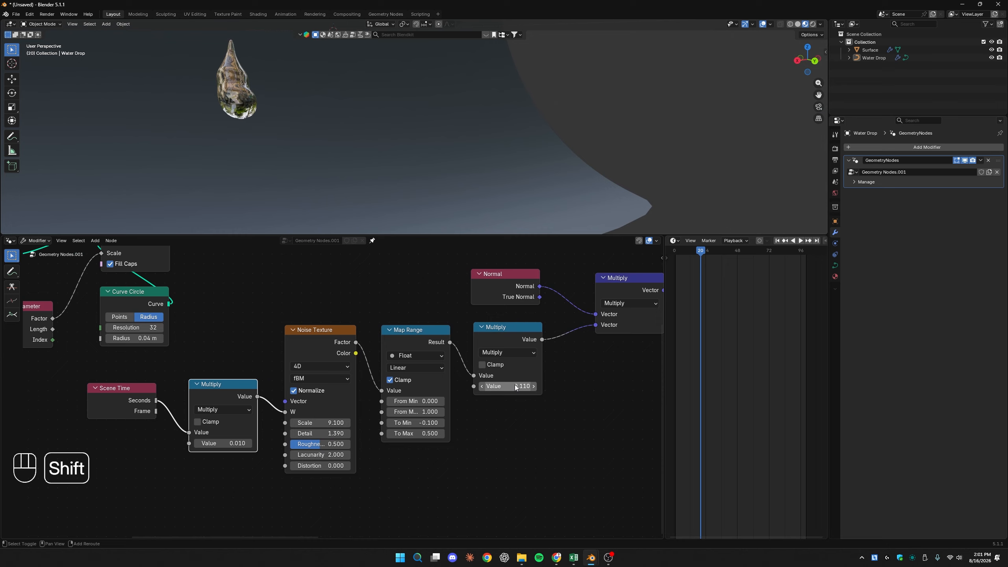
# - Set the Multiply value after the Map Range node to 0.050 and play the animation to check the drop
pyautogui.click(514, 387)
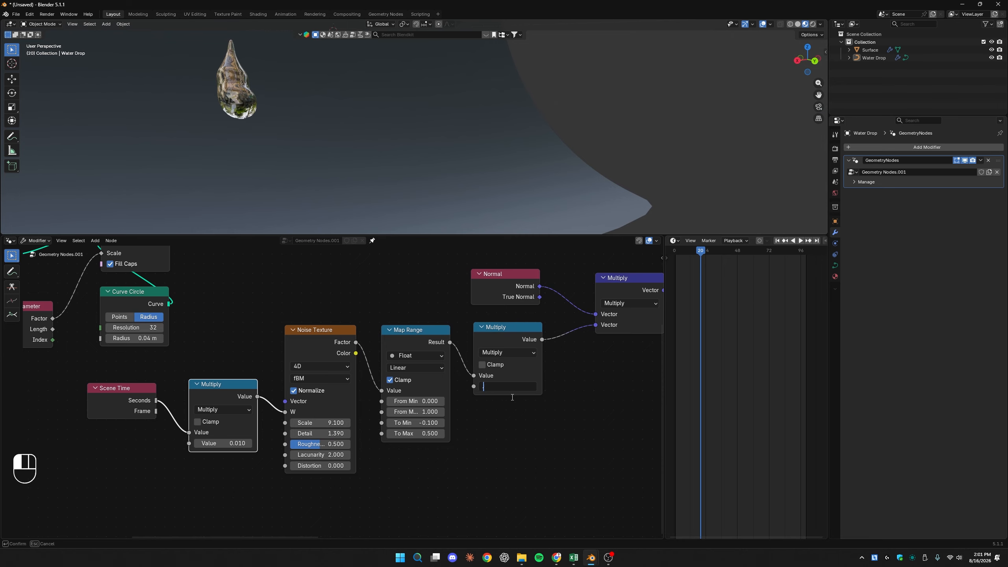
pyautogui.press('Return')
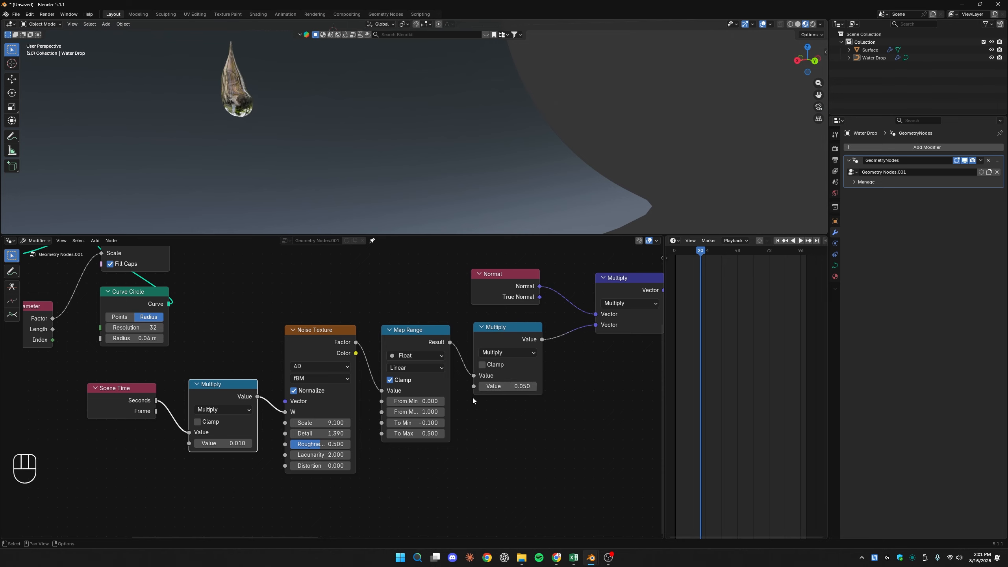
pyautogui.moveTo(696, 254)
pyautogui.mouseDown()
pyautogui.moveTo(715, 257)
pyautogui.moveTo(706, 265)
pyautogui.mouseUp()
pyautogui.scroll(-2, 370, 137)
pyautogui.moveTo(370, 137); pyautogui.dragTo(371, 185, button='middle')
pyautogui.click(680, 254)
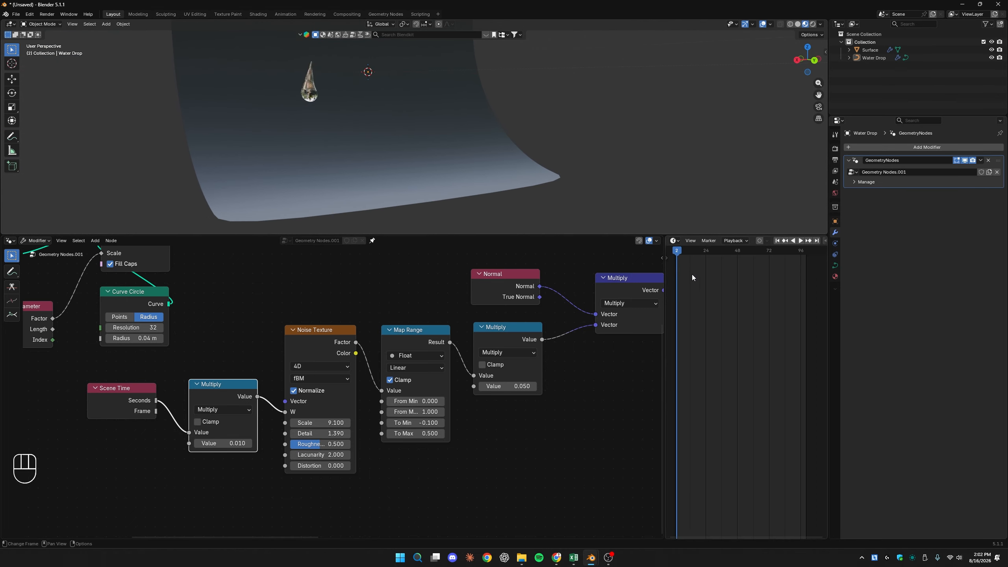
pyautogui.press('space')
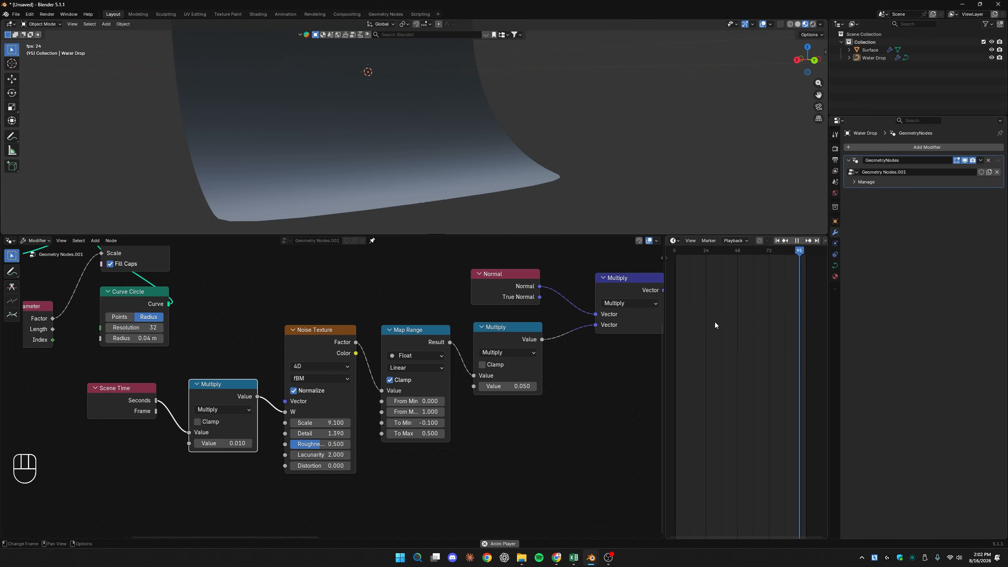
pyautogui.moveTo(418, 183); pyautogui.dragTo(388, 185, button='middle')
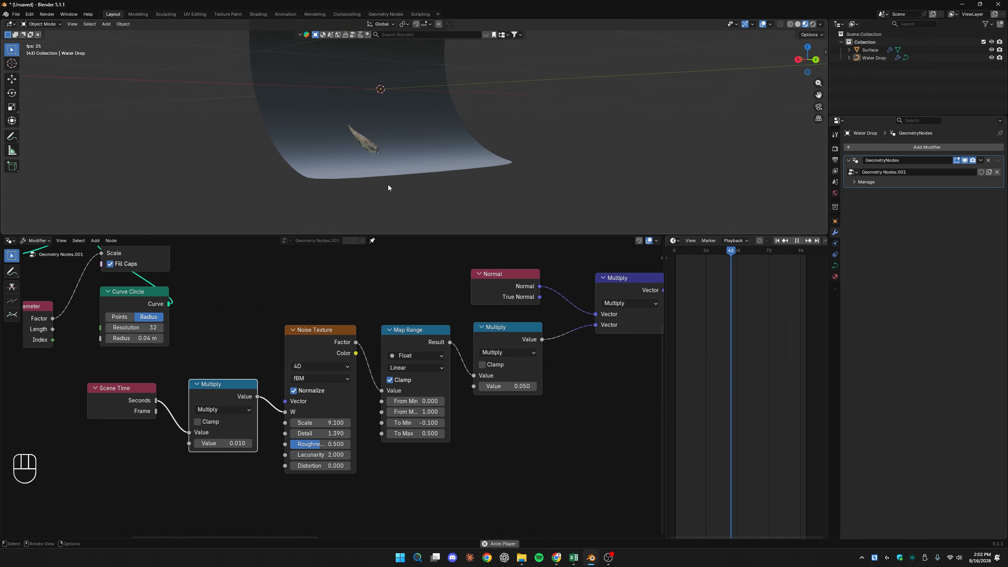
pyautogui.press('KP_Decimal')
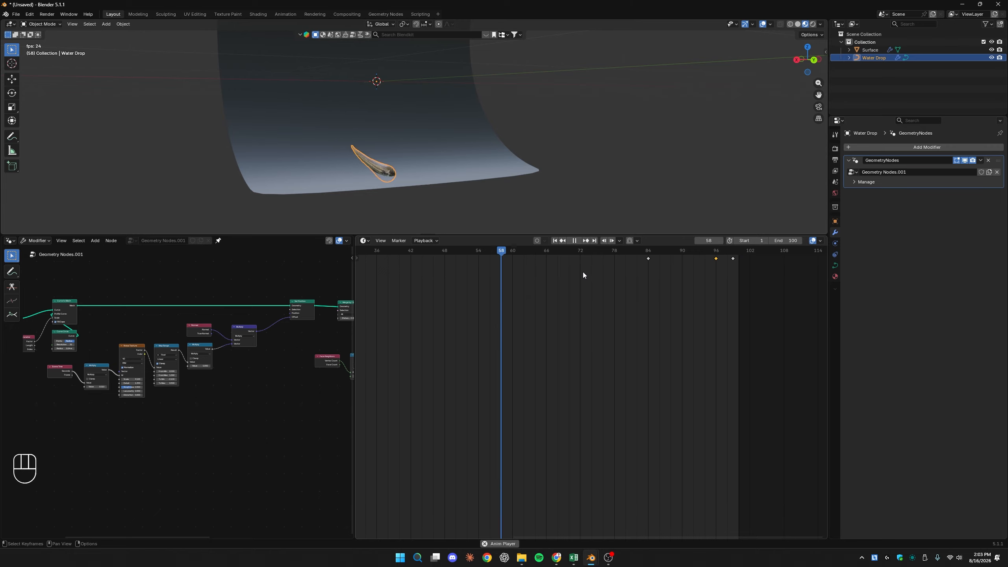
# - At frame 86, edit the Water Drop curve and rotate and slightly lower its control point at the surface's lower edge
pyautogui.press('space')
pyautogui.scroll(4, 436, 196)
pyautogui.press('Tab')
pyautogui.click(424, 160)
pyautogui.press('r')
pyautogui.click(492, 176)
pyautogui.moveTo(425, 128); pyautogui.dragTo(424, 135)
# - Move the curve's control point before the lower edge, and shift the control point at the edge
pyautogui.click(333, 151)
pyautogui.press('g')
pyautogui.press('g')
pyautogui.click(511, 196)
pyautogui.click(444, 170)
pyautogui.press('g')
pyautogui.click(472, 179)
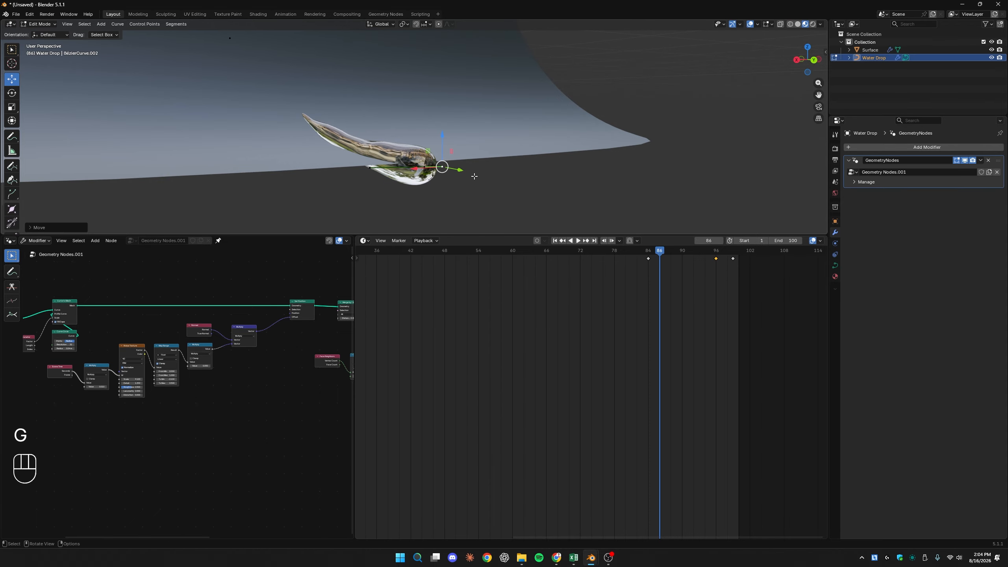
# - Play back the reshaped slide and move the last two keyframes earlier, to frames 90 and 92
pyautogui.click(480, 249)
pyautogui.press('space')
pyautogui.scroll(-3, 468, 174)
pyautogui.moveTo(468, 158); pyautogui.dragTo(468, 182, button='middle')
pyautogui.scroll(2, 468, 182)
pyautogui.press('space')
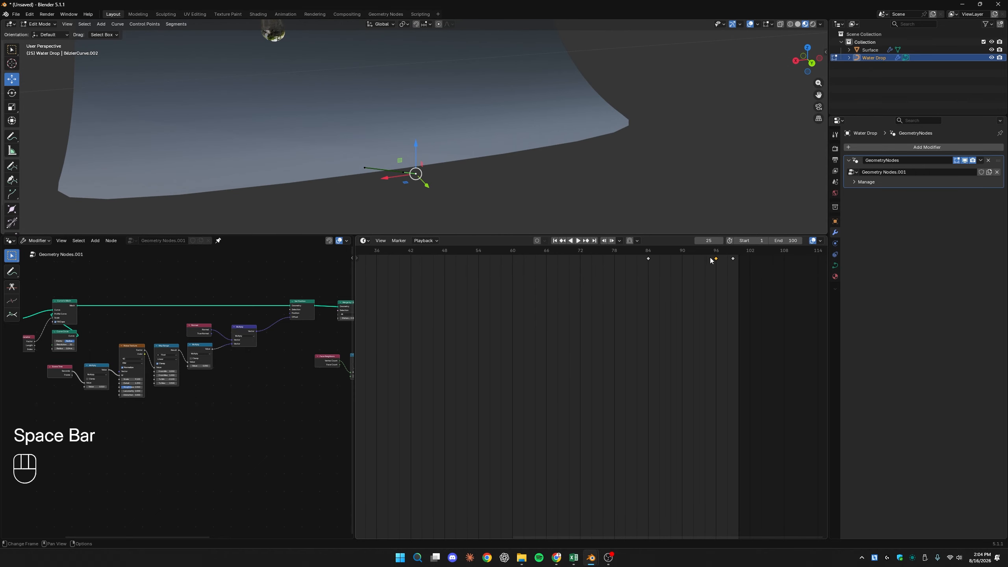
pyautogui.moveTo(710, 257); pyautogui.dragTo(676, 266)
pyautogui.press('space')
# - Nudge the curve's control point at the surface's lower edge, checking the drop's fit from both sides during playback
pyautogui.moveTo(482, 175); pyautogui.dragTo(502, 178, button='middle')
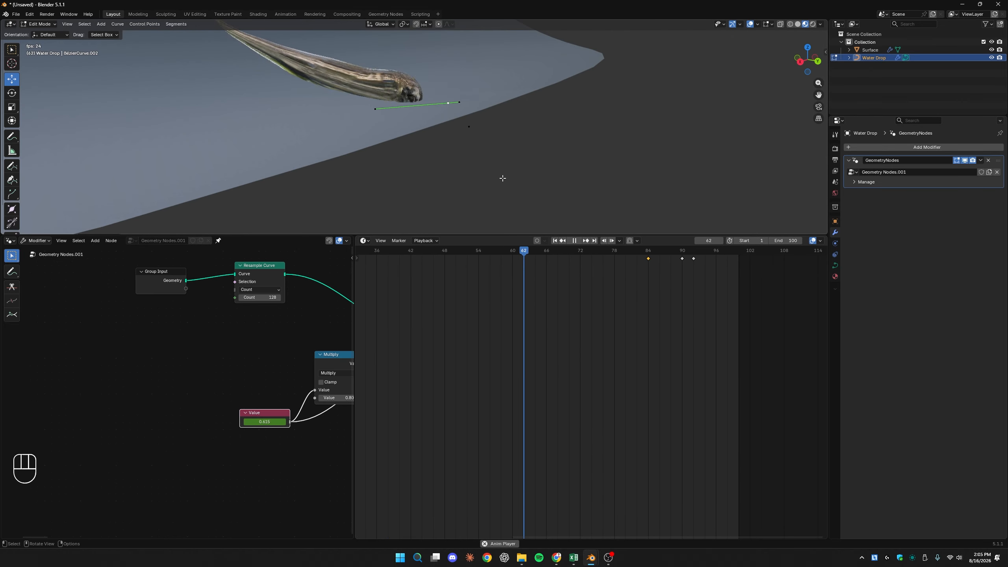
pyautogui.press('space')
pyautogui.moveTo(448, 97); pyautogui.dragTo(452, 107)
pyautogui.moveTo(484, 150); pyautogui.dragTo(390, 171, button='middle')
pyautogui.click(608, 253)
pyautogui.press('space')
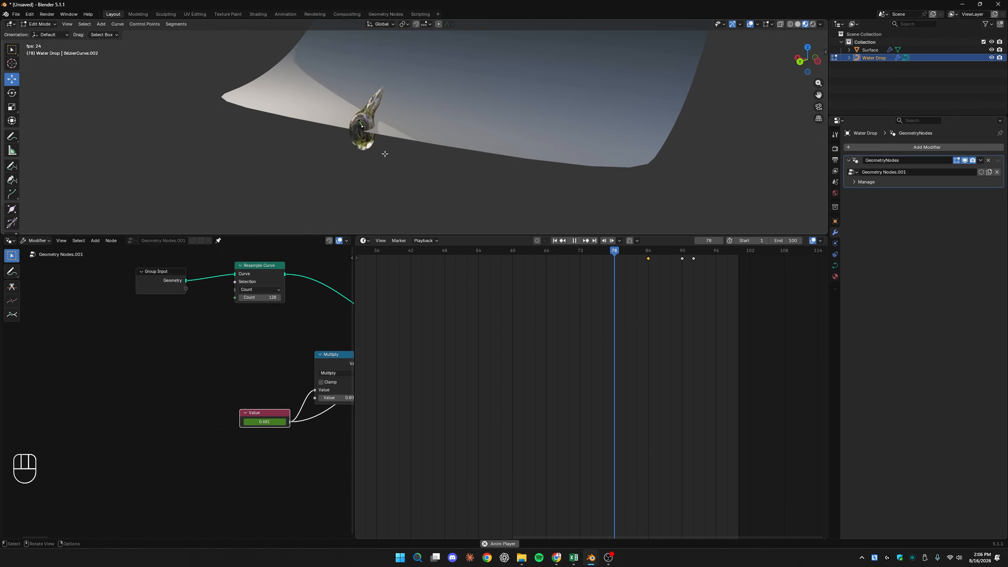
pyautogui.press('space')
pyautogui.moveTo(363, 126); pyautogui.dragTo(362, 126)
# - Enlarge the 3D viewport and play the animation to examine the drop's slide from several angles
pyautogui.click(546, 250)
pyautogui.press('space')
pyautogui.scroll(-3, 443, 206)
pyautogui.moveTo(444, 210); pyautogui.dragTo(442, 198, button='middle')
pyautogui.scroll(3, 441, 198)
pyautogui.moveTo(443, 235); pyautogui.dragTo(443, 390)
pyautogui.keyDown('shift'); pyautogui.moveTo(442, 256); pyautogui.dragTo(473, 279, button='middle'); pyautogui.keyUp('shift')
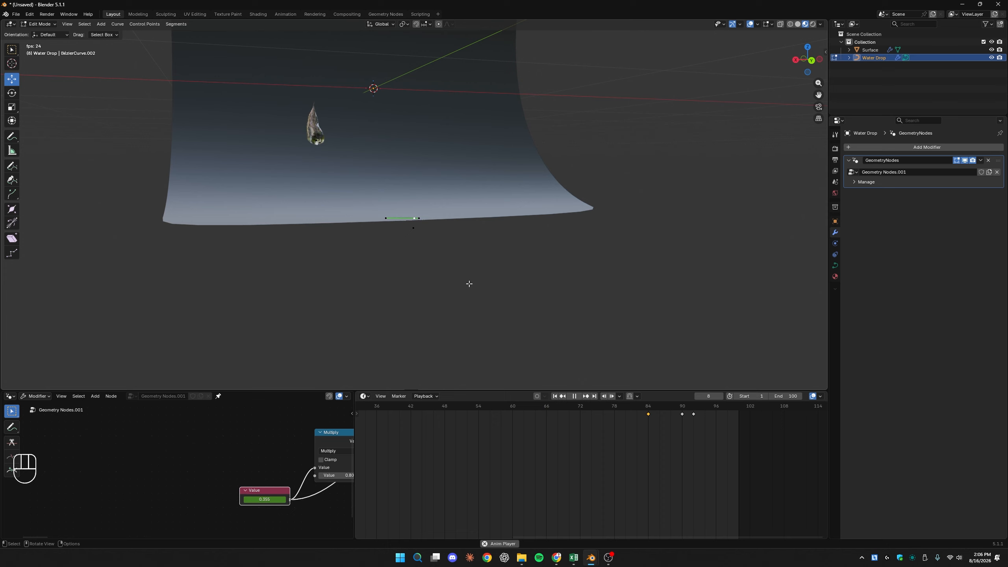
pyautogui.moveTo(469, 284); pyautogui.dragTo(414, 290, button='middle')
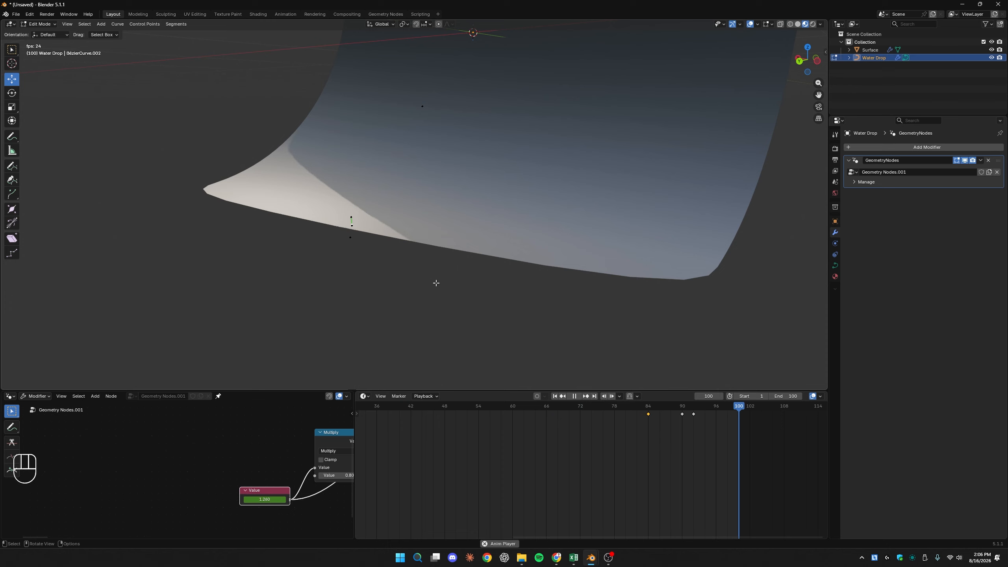
pyautogui.press('space')
pyautogui.moveTo(435, 282); pyautogui.dragTo(455, 277, button='middle')
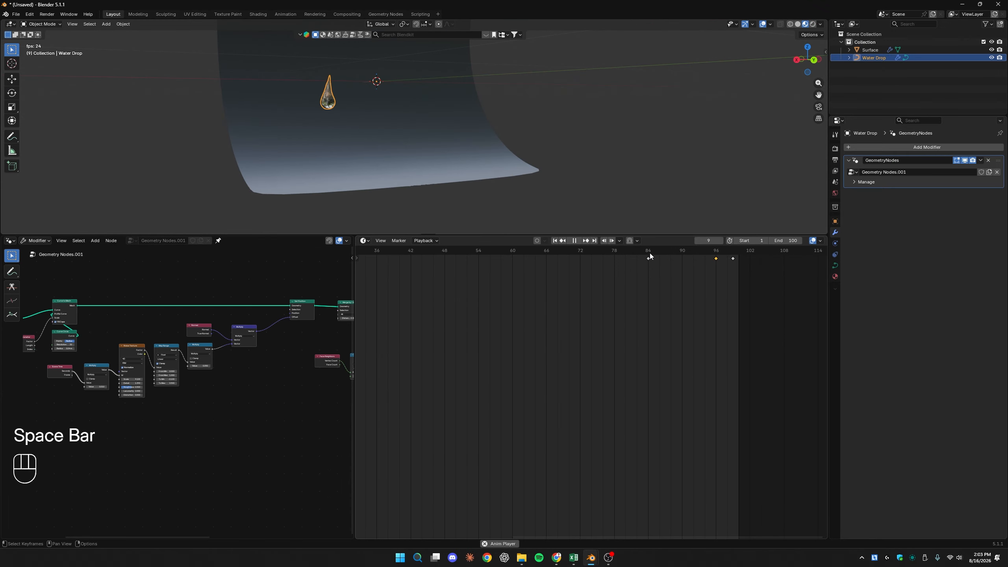
# - Enter Edit Mode on the Water Drop curve at frame 86, then rotate and lower the control point at the edge
pyautogui.press('space')
pyautogui.press('space')
pyautogui.press('space')
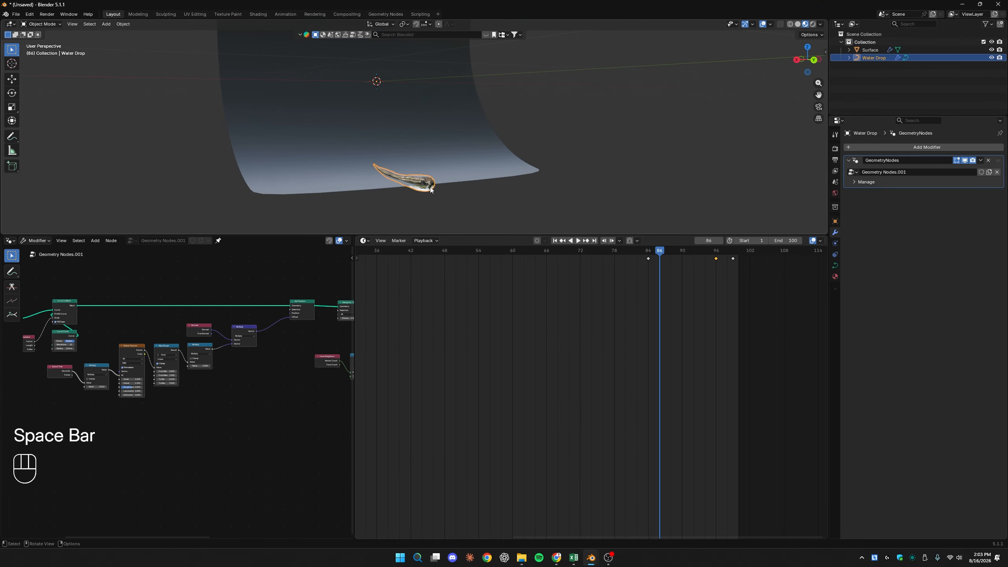
pyautogui.scroll(4, 431, 189)
pyautogui.press('Tab')
pyautogui.press('r')
pyautogui.click(504, 174)
pyautogui.moveTo(423, 132); pyautogui.dragTo(423, 135)
# - Shift the curve's control points before and at the surface's lower edge, and play the animation
pyautogui.click(333, 150)
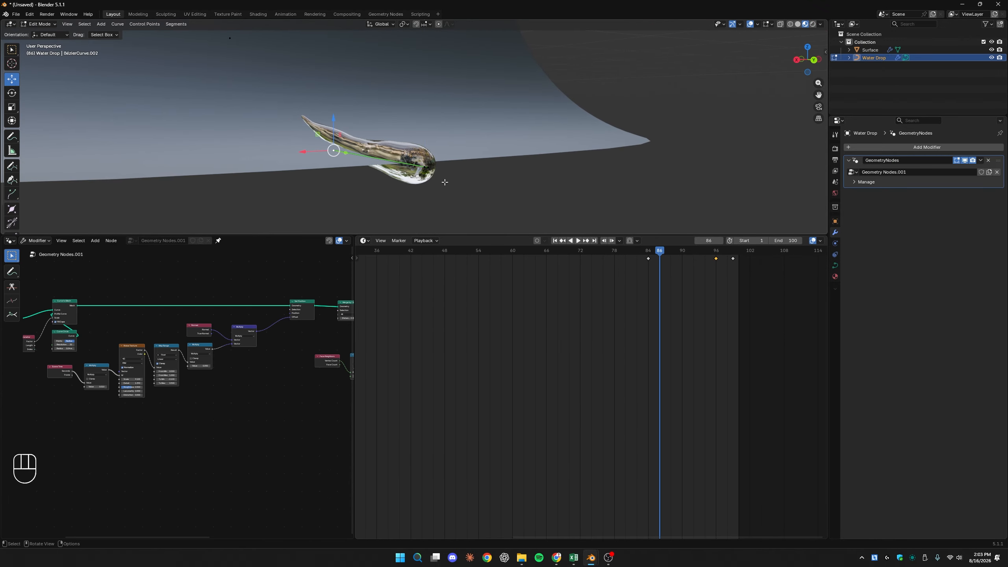
pyautogui.press('g')
pyautogui.press('g')
pyautogui.click(500, 191)
pyautogui.click(445, 172)
pyautogui.press('g')
pyautogui.click(474, 176)
pyautogui.click(480, 248)
pyautogui.press('space')
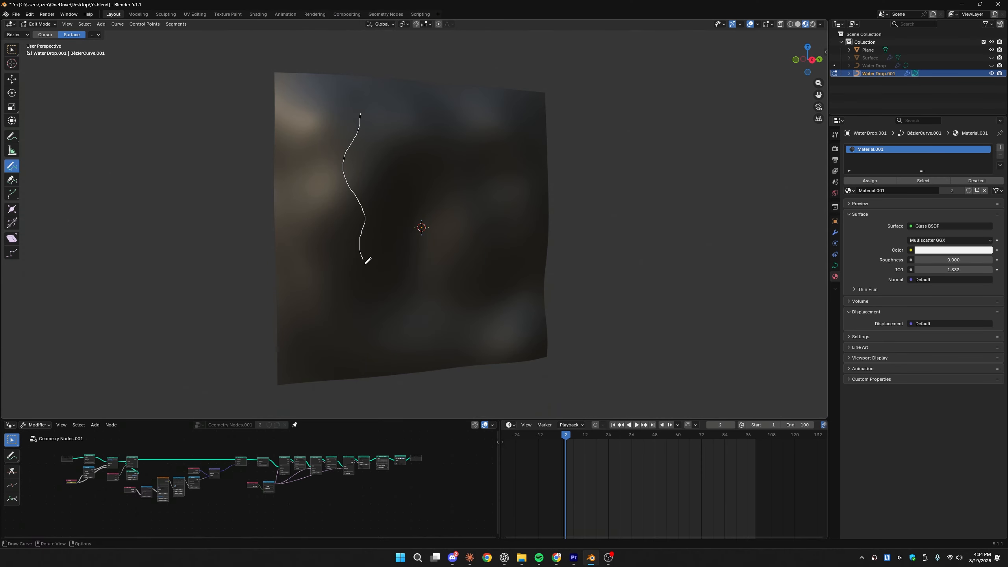
# - Draw a wavy drop path running from top to bottom on the left part of the plane
pyautogui.moveTo(365, 263); pyautogui.dragTo(359, 317)
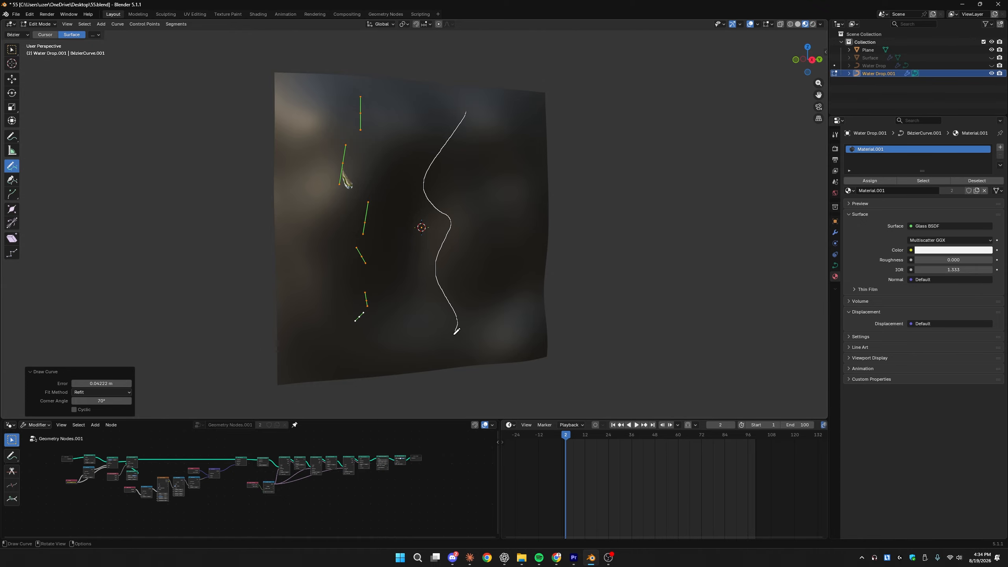